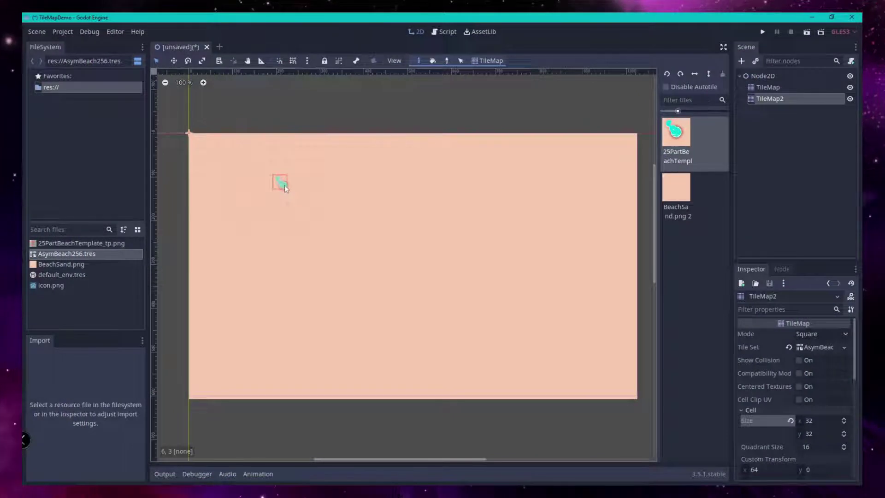
Paint winding 25PartBeachTemplate autotile strokes on TileMap2 over the beach sand area.
{"action": "mouse_move", "coordinate": [284, 187]}
{"action": "left_mouse_down"}
{"action": "mouse_move", "coordinate": [323, 211]}
{"action": "mouse_move", "coordinate": [367, 218]}
{"action": "mouse_move", "coordinate": [533, 225]}
{"action": "mouse_move", "coordinate": [558, 235]}
{"action": "mouse_move", "coordinate": [560, 277]}
{"action": "mouse_move", "coordinate": [514, 306]}
{"action": "mouse_move", "coordinate": [437, 331]}
{"action": "mouse_move", "coordinate": [297, 325]}
{"action": "mouse_move", "coordinate": [258, 277]}
{"action": "mouse_move", "coordinate": [238, 205]}
{"action": "mouse_move", "coordinate": [241, 167]}
{"action": "mouse_move", "coordinate": [270, 172]}
{"action": "left_mouse_up"}
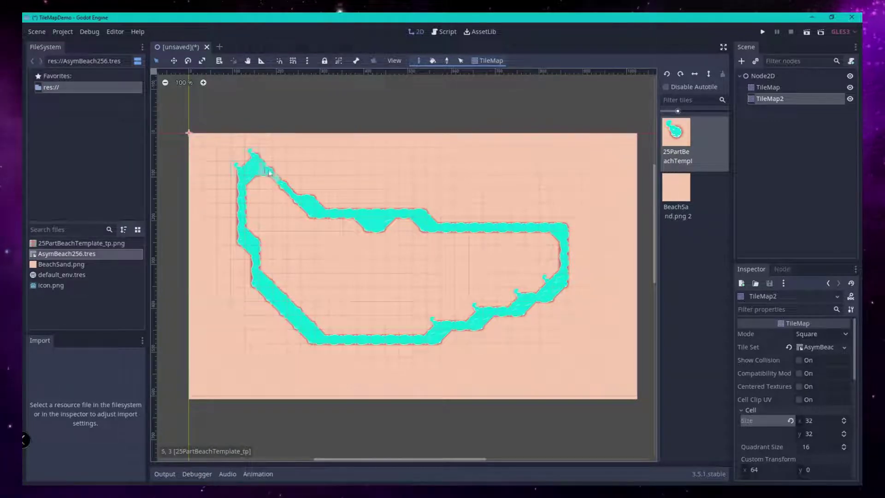
{"action": "left_click_drag", "start_coordinate": [304, 197], "coordinate": [445, 205]}
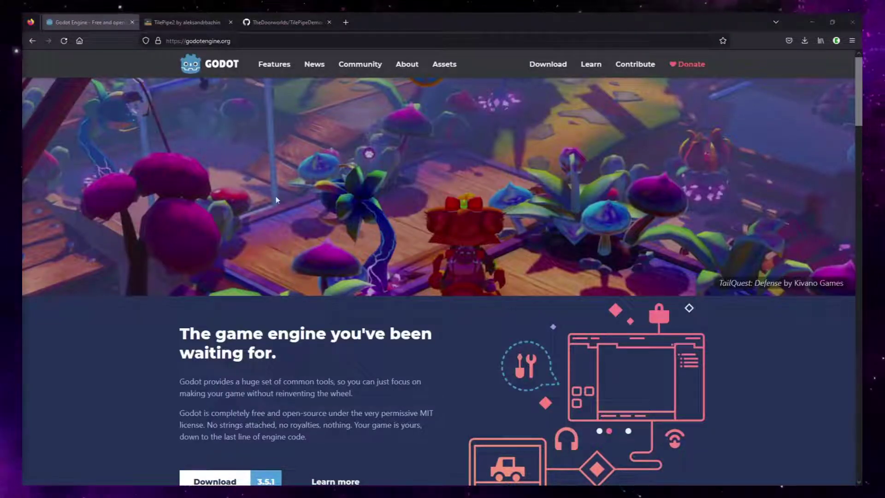
Review the Godot 3.5.1 download section on the Godot home page in the browser.
{"action": "scroll", "coordinate": [246, 236], "scroll_direction": "down", "scroll_amount": 2}
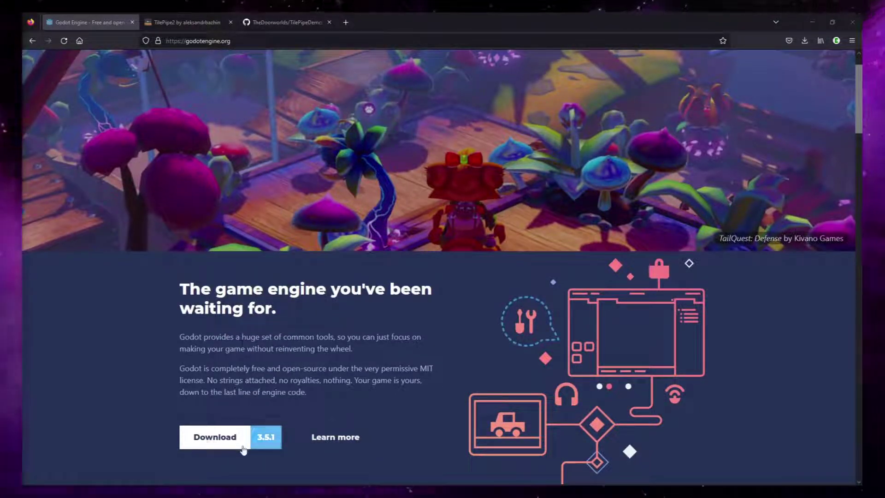
{"action": "scroll", "coordinate": [249, 429], "scroll_direction": "down", "scroll_amount": 2}
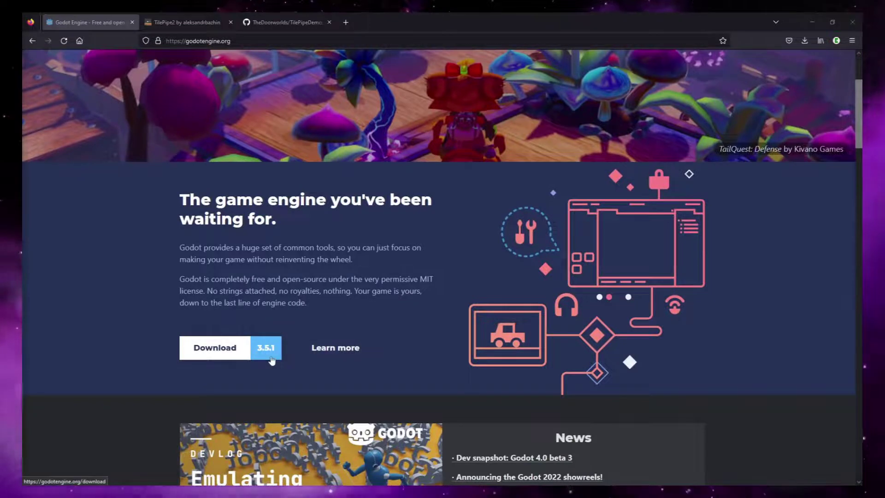
{"action": "scroll", "coordinate": [247, 267], "scroll_direction": "up", "scroll_amount": 3}
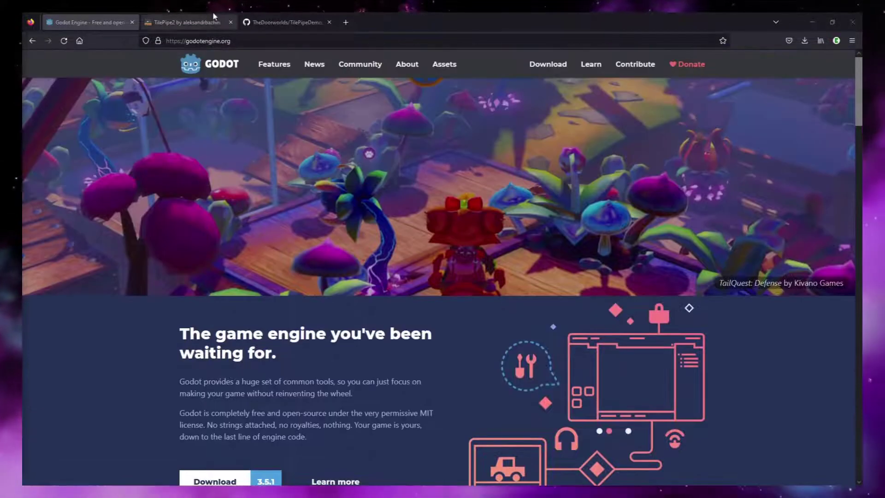
Open the TilePipe2 download list on itch.io without paying, and switch to the TilePipe demo page on GitHub.
{"action": "left_click", "coordinate": [191, 19]}
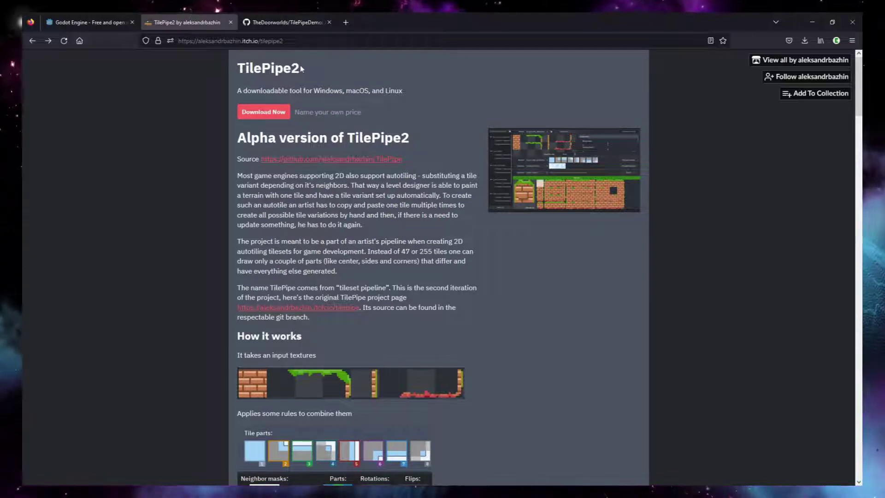
{"action": "left_click", "coordinate": [284, 109]}
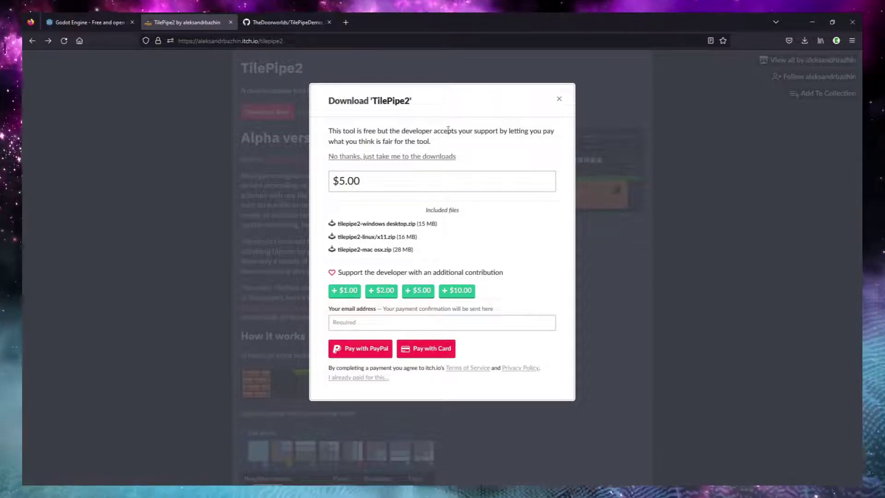
{"action": "left_click", "coordinate": [381, 160]}
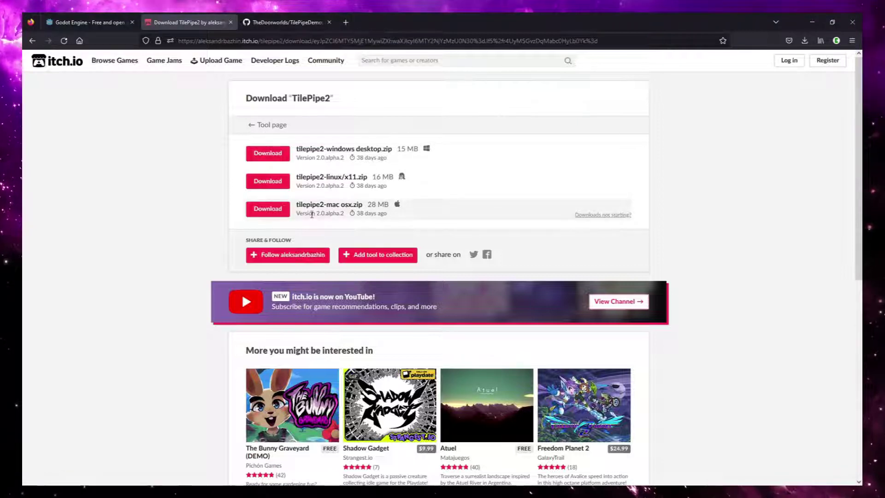
{"action": "left_click", "coordinate": [272, 23]}
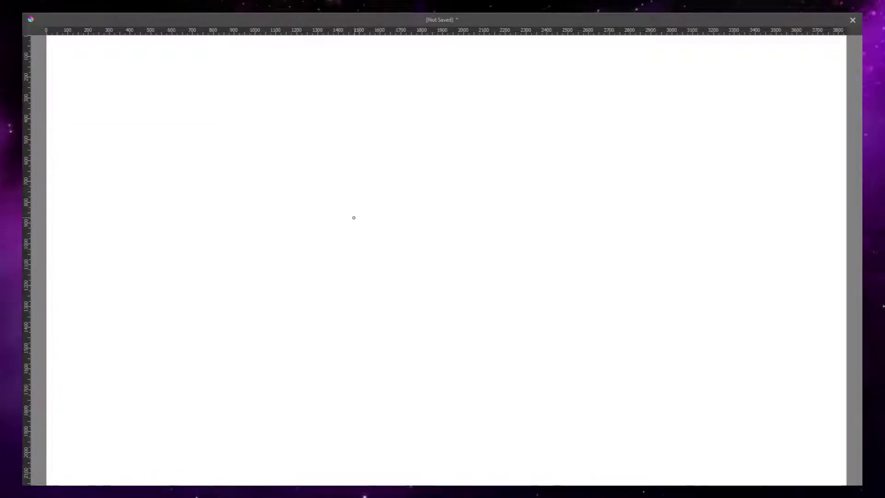
In Krita, sketch two diagonally touching squares linked by a thickened double-headed arrow, with a circle on each side of the shared corner.
{"action": "mouse_move", "coordinate": [328, 146]}
{"action": "left_mouse_down"}
{"action": "mouse_move", "coordinate": [326, 198]}
{"action": "mouse_move", "coordinate": [344, 149]}
{"action": "mouse_move", "coordinate": [389, 155]}
{"action": "mouse_move", "coordinate": [383, 198]}
{"action": "mouse_move", "coordinate": [370, 201]}
{"action": "mouse_move", "coordinate": [396, 201]}
{"action": "left_mouse_up"}
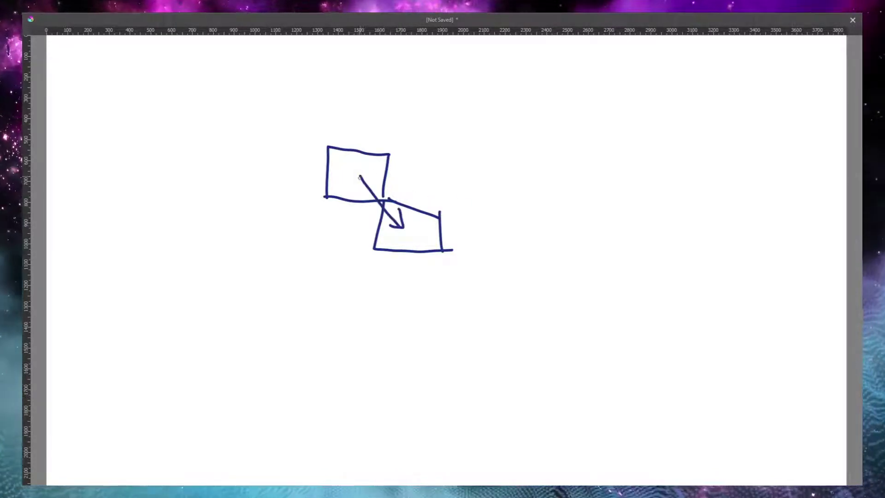
{"action": "left_click_drag", "start_coordinate": [358, 182], "coordinate": [373, 177]}
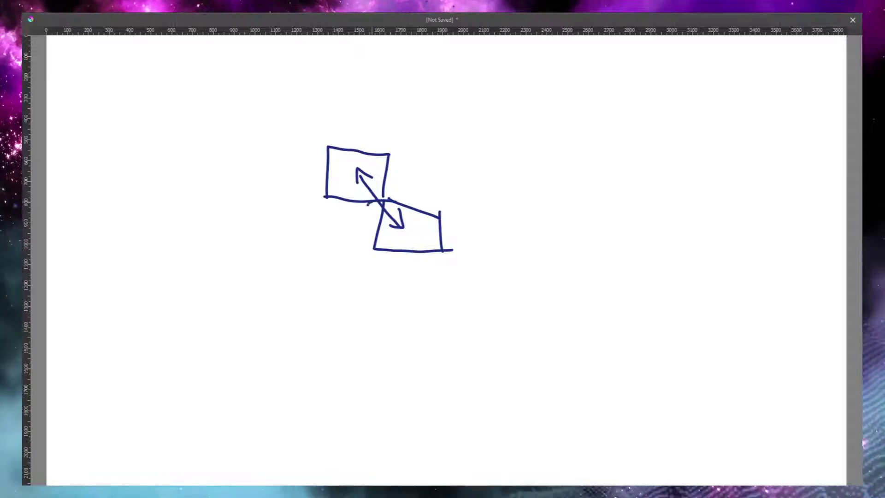
{"action": "mouse_move", "coordinate": [393, 186]}
{"action": "left_mouse_down"}
{"action": "mouse_move", "coordinate": [385, 197]}
{"action": "mouse_move", "coordinate": [390, 188]}
{"action": "left_mouse_up"}
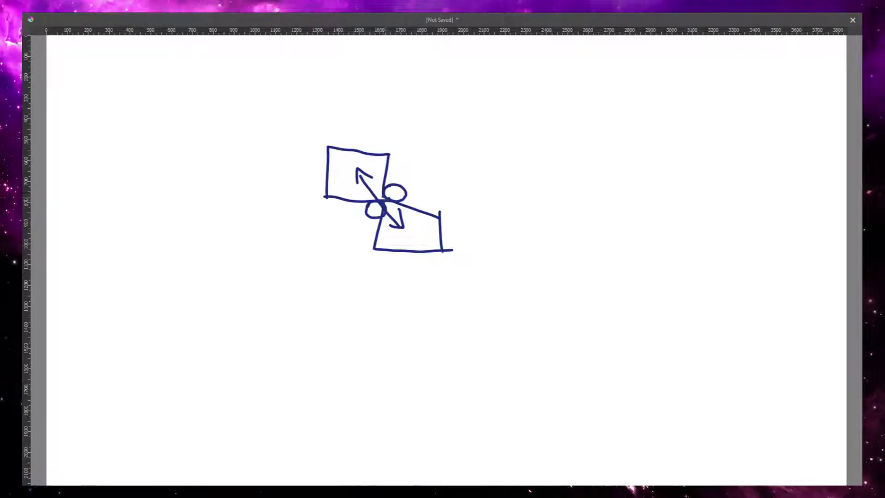
{"action": "left_click_drag", "start_coordinate": [377, 188], "coordinate": [386, 200]}
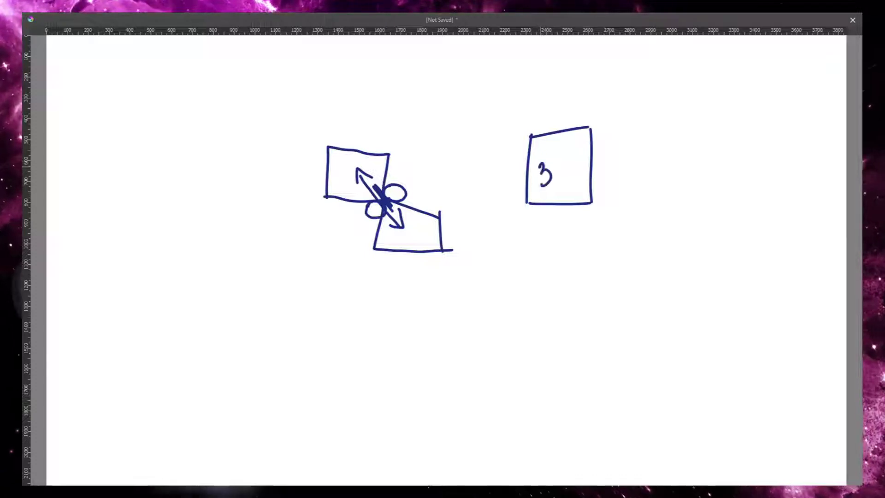
Draw a separate square labelled 32px and enclose it in a larger square.
{"action": "mouse_move", "coordinate": [552, 162]}
{"action": "left_mouse_down"}
{"action": "mouse_move", "coordinate": [572, 175]}
{"action": "mouse_move", "coordinate": [583, 153]}
{"action": "left_mouse_up"}
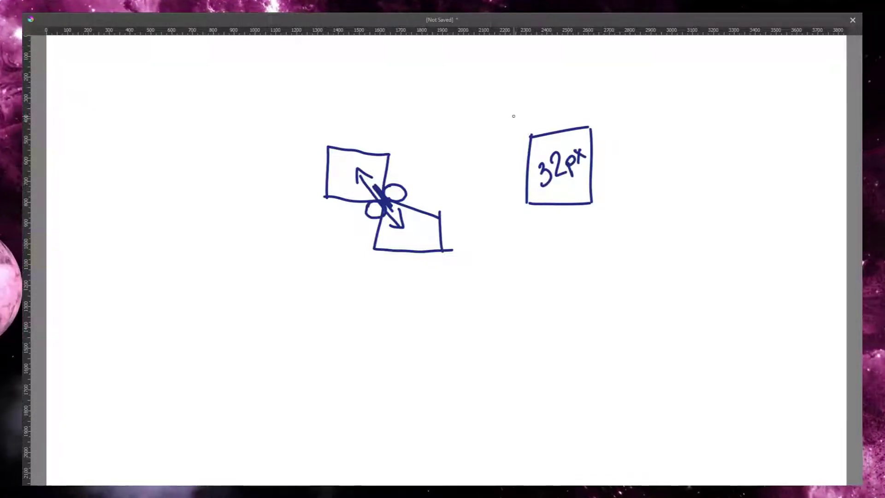
{"action": "mouse_move", "coordinate": [513, 110]}
{"action": "left_mouse_down"}
{"action": "mouse_move", "coordinate": [500, 237]}
{"action": "mouse_move", "coordinate": [612, 239]}
{"action": "left_mouse_up"}
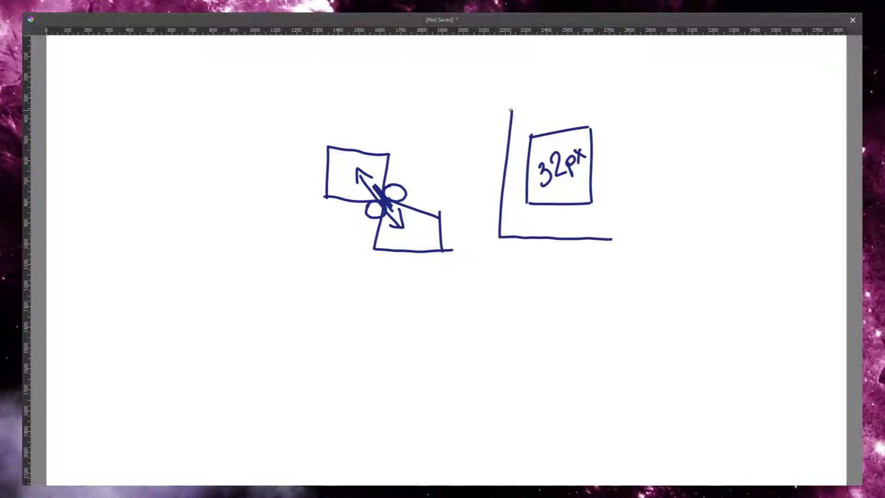
{"action": "mouse_move", "coordinate": [511, 109]}
{"action": "left_mouse_down"}
{"action": "mouse_move", "coordinate": [624, 108]}
{"action": "mouse_move", "coordinate": [615, 137]}
{"action": "mouse_move", "coordinate": [614, 245]}
{"action": "left_mouse_up"}
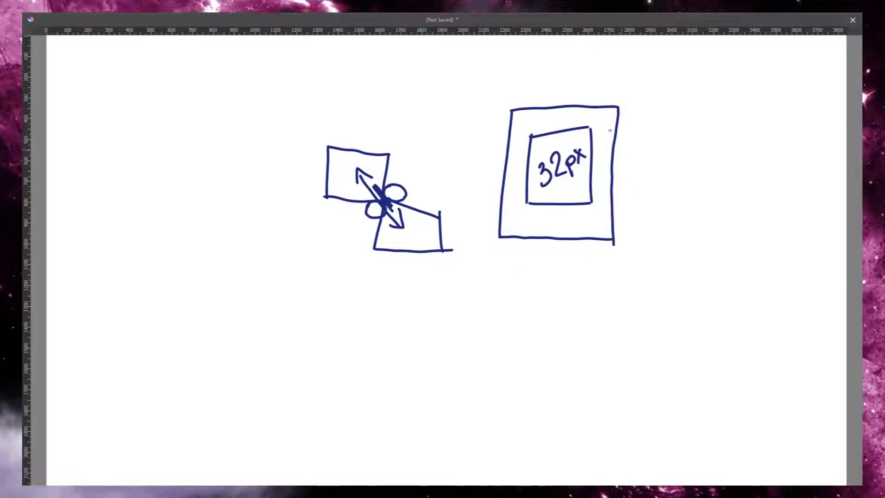
Draw a double-headed width arrow above the larger square and label it 48px.
{"action": "mouse_move", "coordinate": [516, 95]}
{"action": "left_mouse_down"}
{"action": "mouse_move", "coordinate": [582, 98]}
{"action": "mouse_move", "coordinate": [522, 101]}
{"action": "left_mouse_up"}
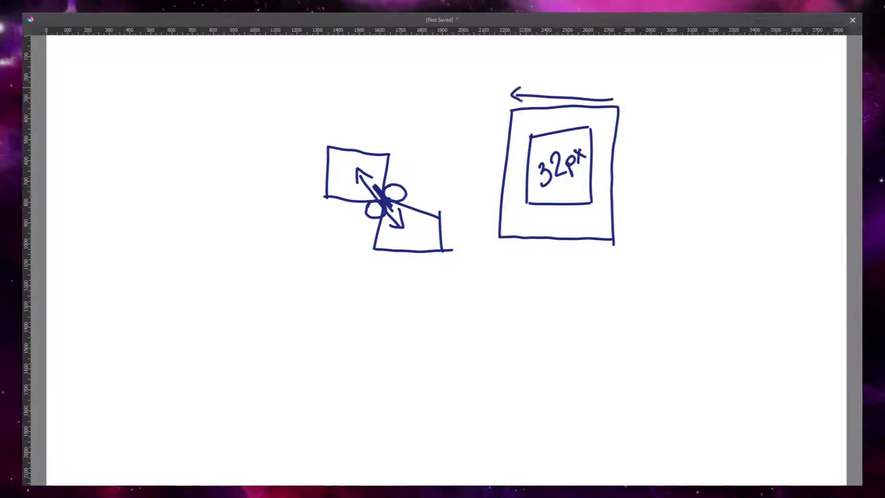
{"action": "left_click_drag", "start_coordinate": [609, 91], "coordinate": [608, 109]}
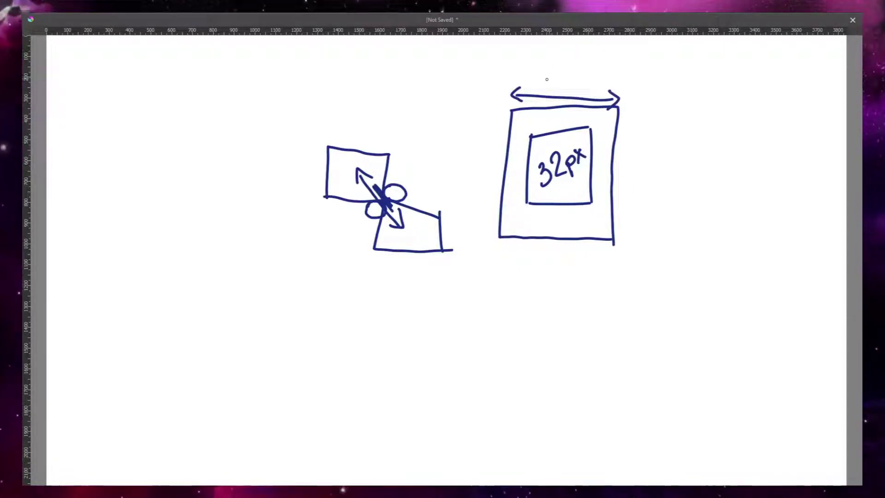
{"action": "left_click_drag", "start_coordinate": [547, 82], "coordinate": [560, 91]}
{"action": "mouse_move", "coordinate": [557, 82]}
{"action": "left_mouse_down"}
{"action": "mouse_move", "coordinate": [559, 95]}
{"action": "mouse_move", "coordinate": [563, 82]}
{"action": "left_mouse_up"}
{"action": "mouse_move", "coordinate": [579, 81]}
{"action": "left_mouse_down"}
{"action": "mouse_move", "coordinate": [581, 95]}
{"action": "mouse_move", "coordinate": [601, 92]}
{"action": "left_mouse_up"}
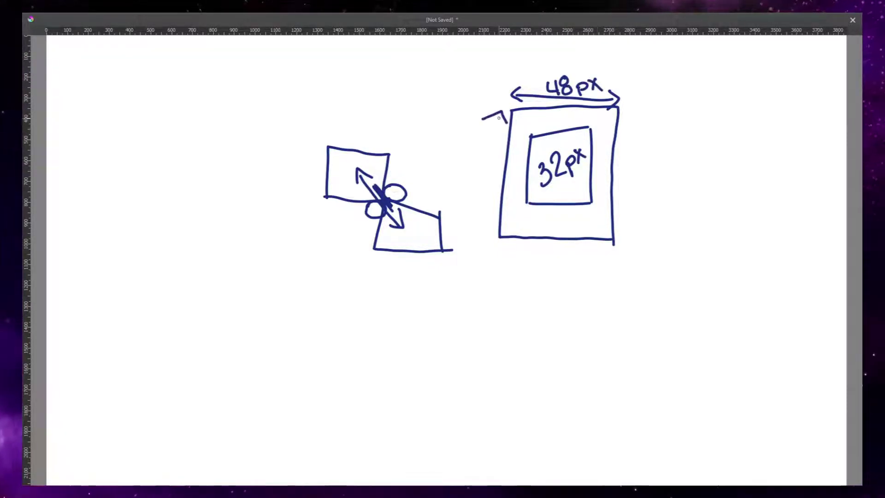
Draw a double-headed height arrow beside the larger square and label it 48px.
{"action": "mouse_move", "coordinate": [501, 113]}
{"action": "left_mouse_down"}
{"action": "mouse_move", "coordinate": [484, 227]}
{"action": "mouse_move", "coordinate": [490, 212]}
{"action": "left_mouse_up"}
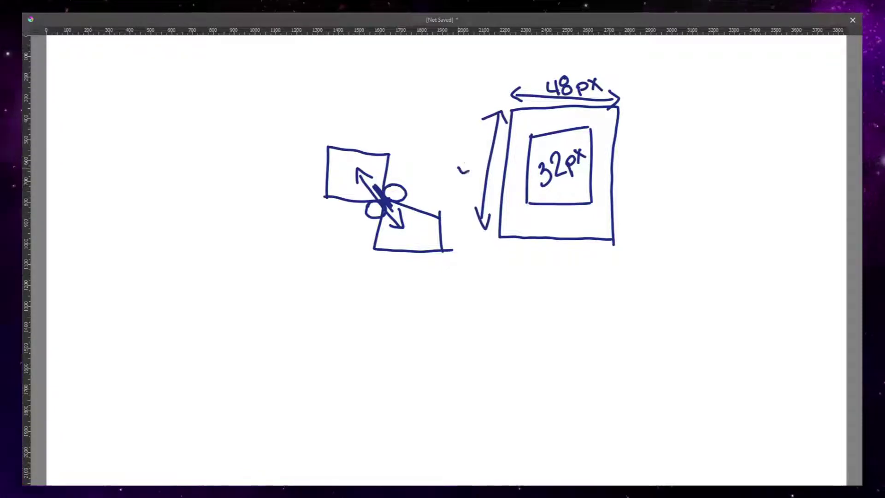
{"action": "mouse_move", "coordinate": [470, 153]}
{"action": "left_mouse_down"}
{"action": "mouse_move", "coordinate": [478, 167]}
{"action": "mouse_move", "coordinate": [473, 154]}
{"action": "left_mouse_up"}
{"action": "mouse_move", "coordinate": [483, 142]}
{"action": "left_mouse_down"}
{"action": "mouse_move", "coordinate": [487, 157]}
{"action": "mouse_move", "coordinate": [491, 141]}
{"action": "left_mouse_up"}
{"action": "left_click_drag", "start_coordinate": [492, 132], "coordinate": [484, 138]}
Add a second 32px square touching the inner square's lower-right corner, and join the two with circles and thick diagonal lines.
{"action": "mouse_move", "coordinate": [593, 202]}
{"action": "left_mouse_down"}
{"action": "mouse_move", "coordinate": [592, 254]}
{"action": "mouse_move", "coordinate": [652, 208]}
{"action": "mouse_move", "coordinate": [674, 213]}
{"action": "mouse_move", "coordinate": [621, 225]}
{"action": "mouse_move", "coordinate": [614, 243]}
{"action": "left_mouse_up"}
{"action": "left_click_drag", "start_coordinate": [651, 221], "coordinate": [660, 225]}
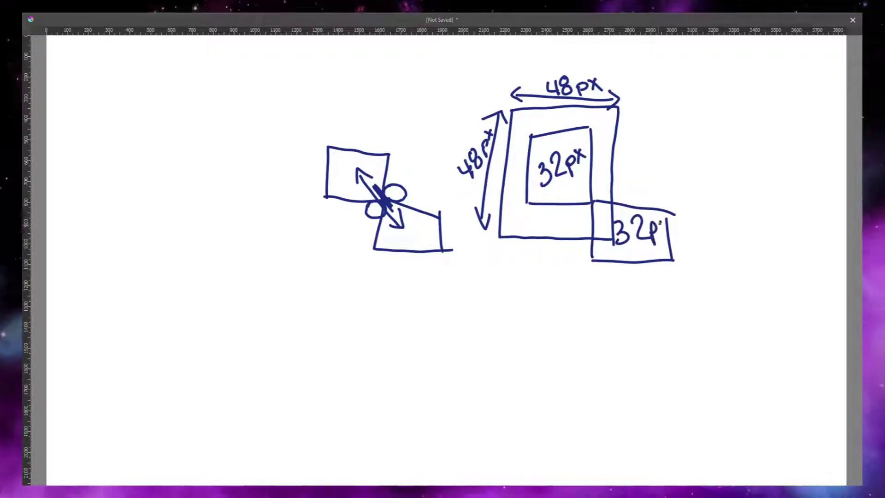
{"action": "mouse_move", "coordinate": [577, 207]}
{"action": "left_mouse_down"}
{"action": "mouse_move", "coordinate": [600, 181]}
{"action": "mouse_move", "coordinate": [595, 243]}
{"action": "mouse_move", "coordinate": [544, 185]}
{"action": "left_mouse_up"}
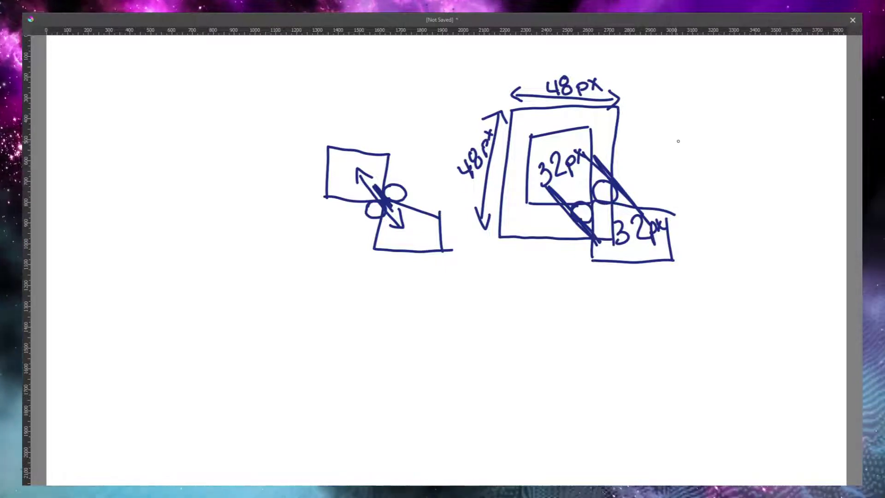
Write the calculation 32 x 1.5 = 48 beside the square diagram.
{"action": "mouse_move", "coordinate": [673, 109]}
{"action": "left_mouse_down"}
{"action": "mouse_move", "coordinate": [671, 133]}
{"action": "mouse_move", "coordinate": [716, 132]}
{"action": "left_mouse_up"}
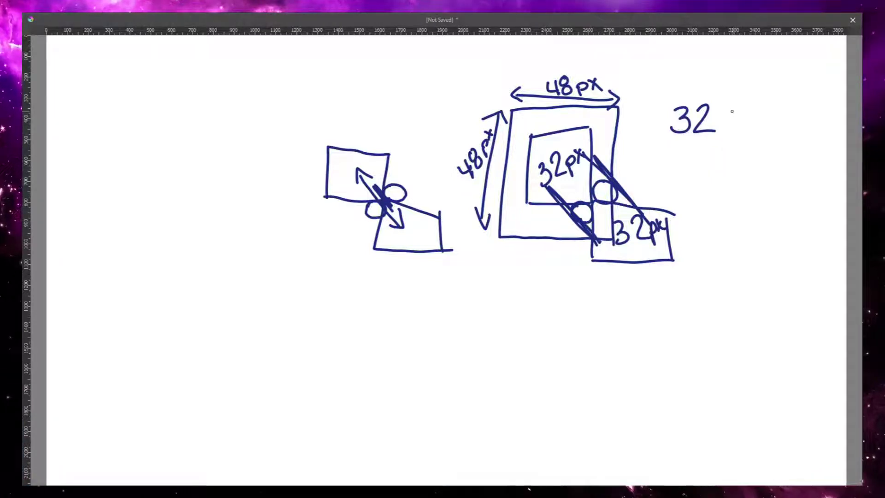
{"action": "left_click_drag", "start_coordinate": [733, 114], "coordinate": [727, 122]}
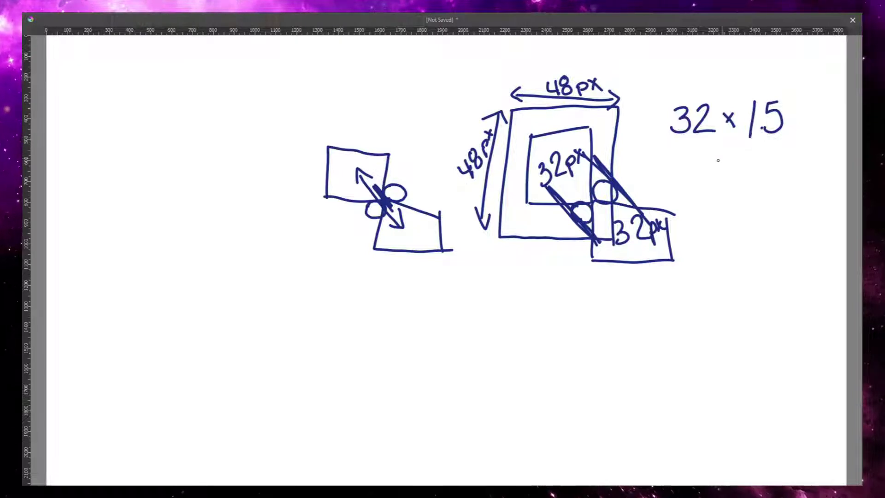
{"action": "left_click_drag", "start_coordinate": [718, 160], "coordinate": [728, 158]}
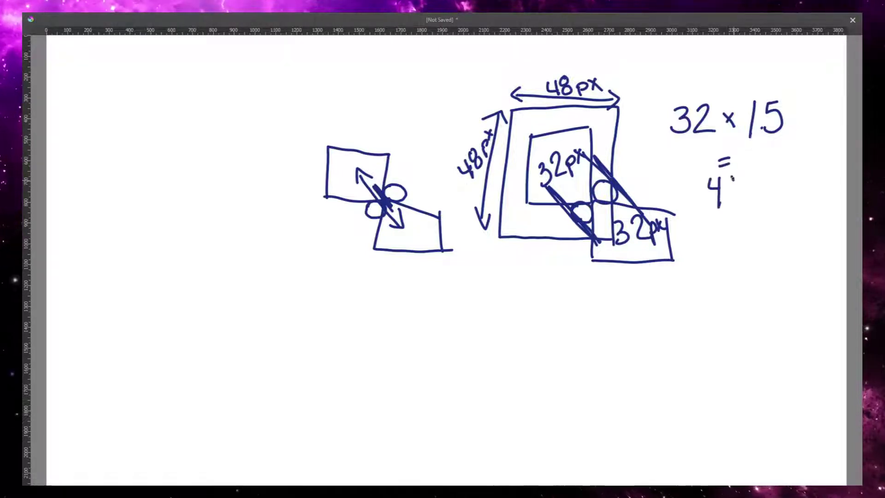
{"action": "mouse_move", "coordinate": [742, 157]}
{"action": "left_mouse_down"}
{"action": "mouse_move", "coordinate": [751, 237]}
{"action": "mouse_move", "coordinate": [689, 203]}
{"action": "mouse_move", "coordinate": [673, 214]}
{"action": "left_mouse_up"}
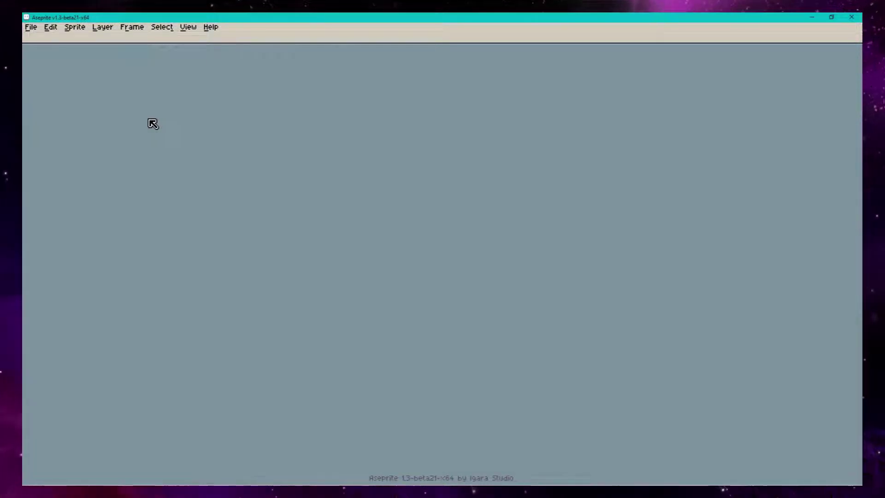
In Aseprite, start a new sprite and clear its preset height and width.
{"action": "left_click", "coordinate": [32, 27]}
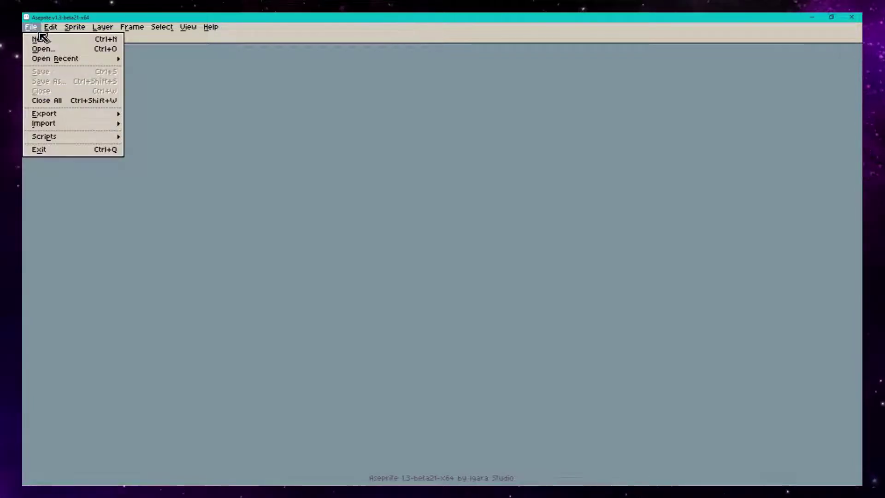
{"action": "left_click", "coordinate": [40, 36]}
{"action": "left_click", "coordinate": [464, 216]}
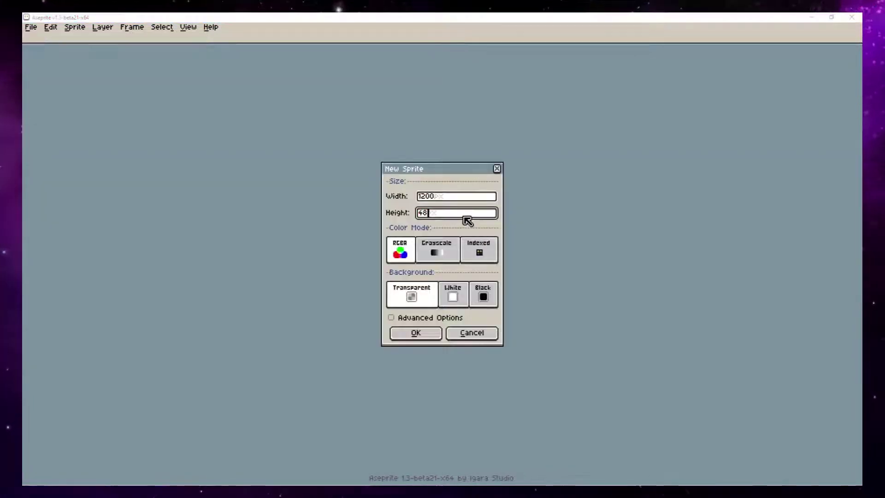
{"action": "key", "text": "BackSpace"}
{"action": "key", "text": "BackSpace"}
{"action": "double_click", "coordinate": [448, 197]}
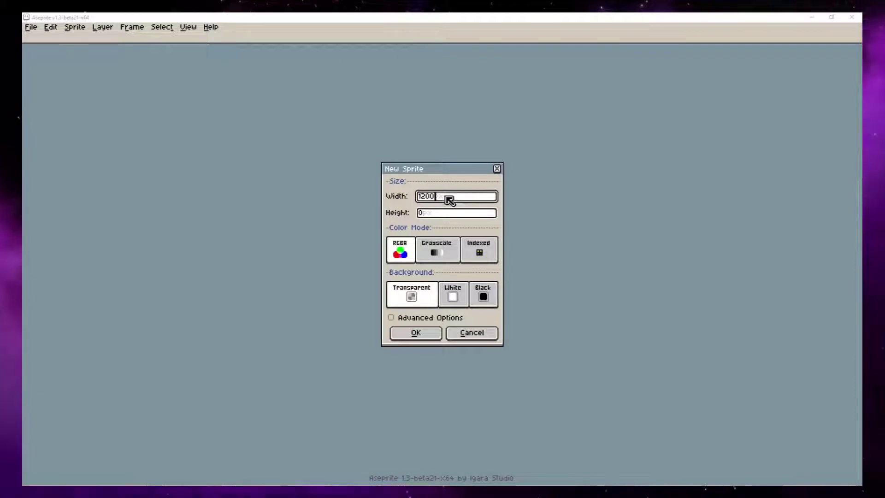
{"action": "key", "text": "BackSpace"}
Set the new sprite's height to 48 px and its width to 48*25 px, and create it.
{"action": "left_click", "coordinate": [462, 215]}
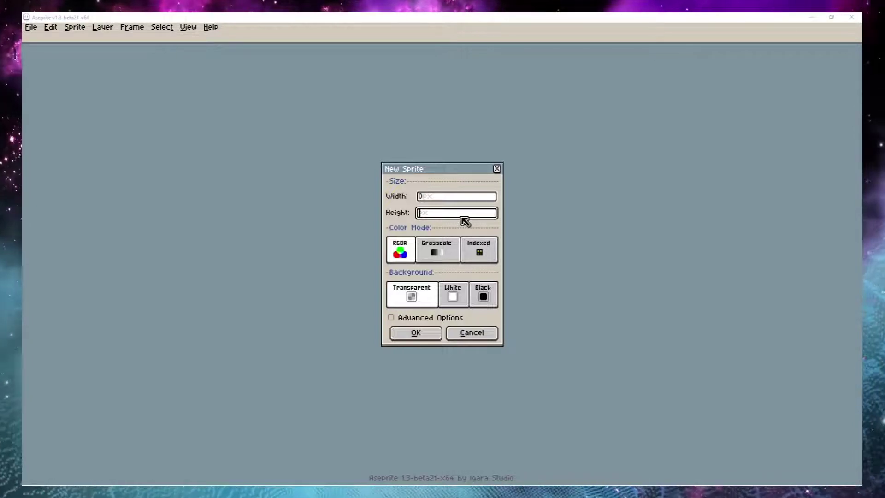
{"action": "type", "text": "48"}
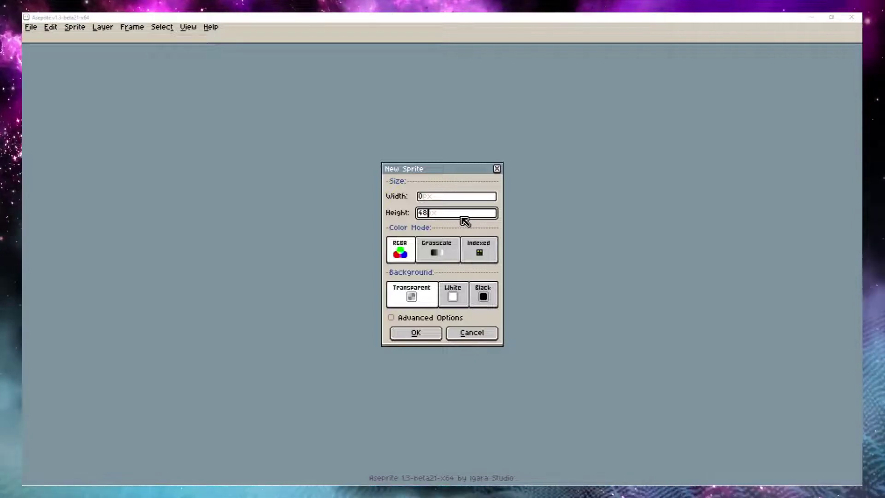
{"action": "left_click", "coordinate": [443, 199]}
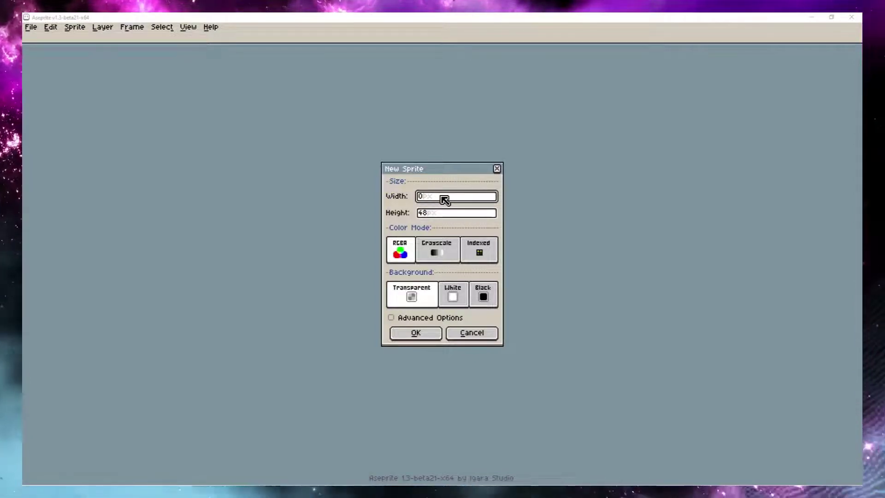
{"action": "key", "text": "BackSpace"}
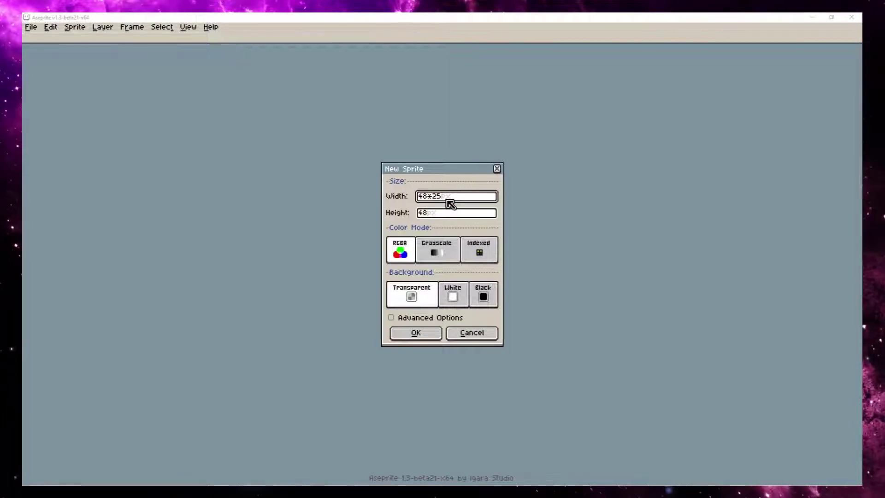
{"action": "key", "text": "Tab"}
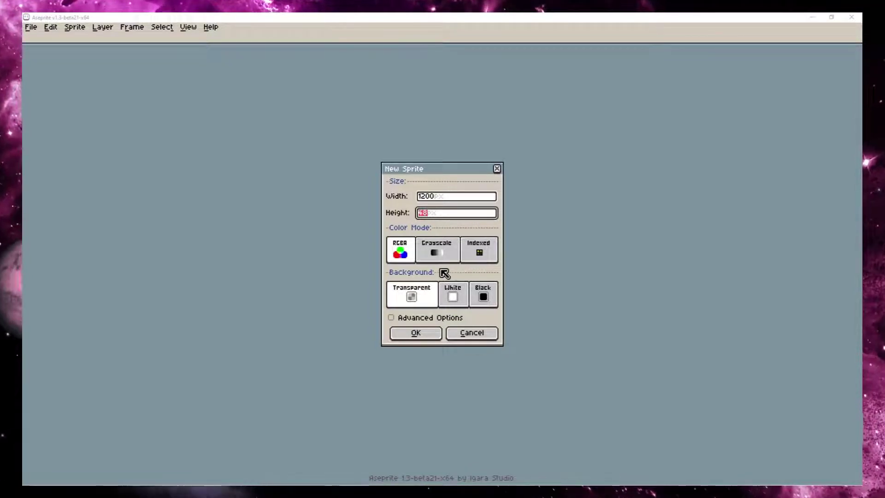
{"action": "left_click", "coordinate": [428, 337]}
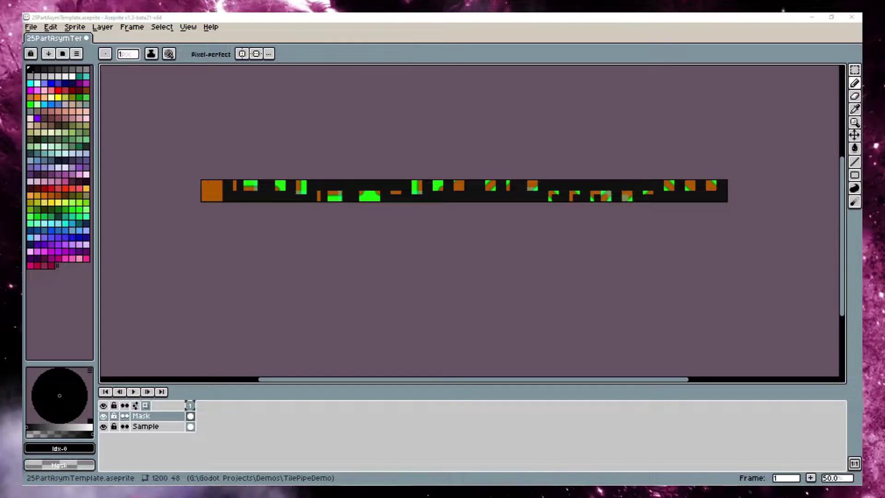
Hide the Mask layer and show it again to compare the sample parts with and without the mask.
{"action": "left_click", "coordinate": [463, 17]}
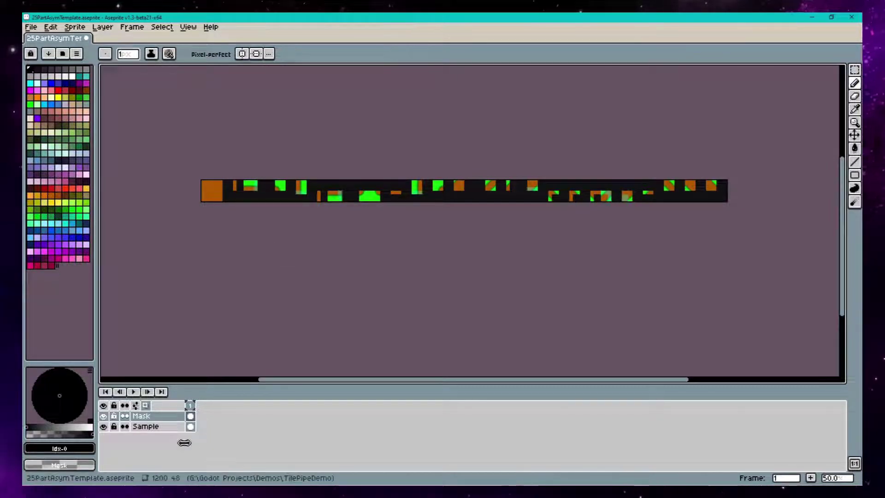
{"action": "left_click", "coordinate": [104, 416]}
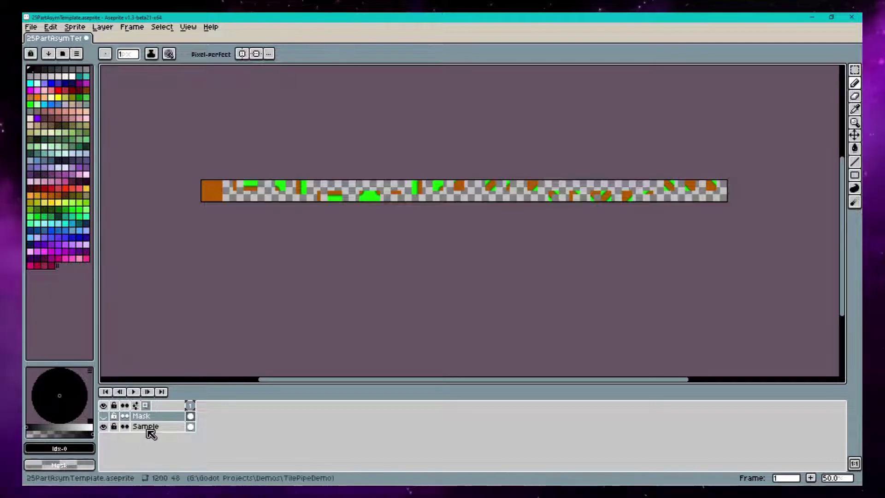
{"action": "left_click", "coordinate": [104, 416]}
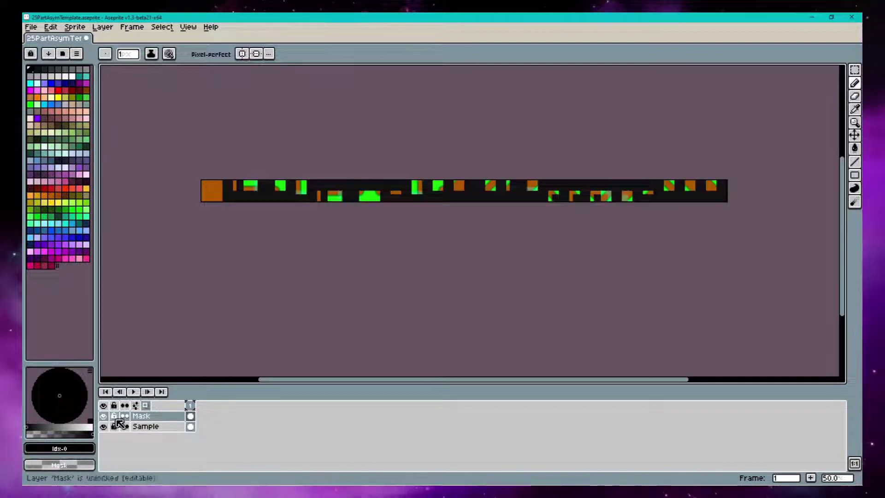
Add a new layer directly above the Sample layer.
{"action": "right_click", "coordinate": [159, 428]}
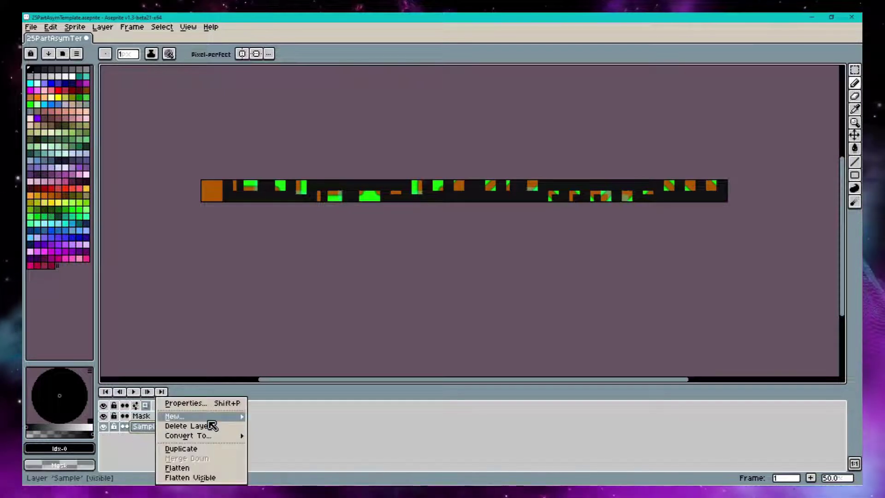
{"action": "mouse_move", "coordinate": [212, 417]}
{"action": "left_click", "coordinate": [277, 421]}
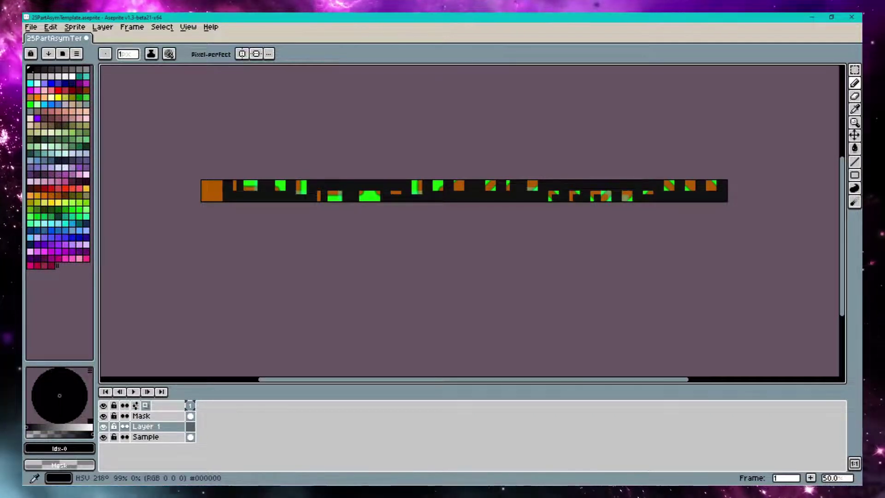
Hide the Sample layer and examine the mask's transparent cut-outs and highlighted overlap areas along the strip.
{"action": "scroll", "coordinate": [316, 193], "scroll_direction": "up", "scroll_amount": 4}
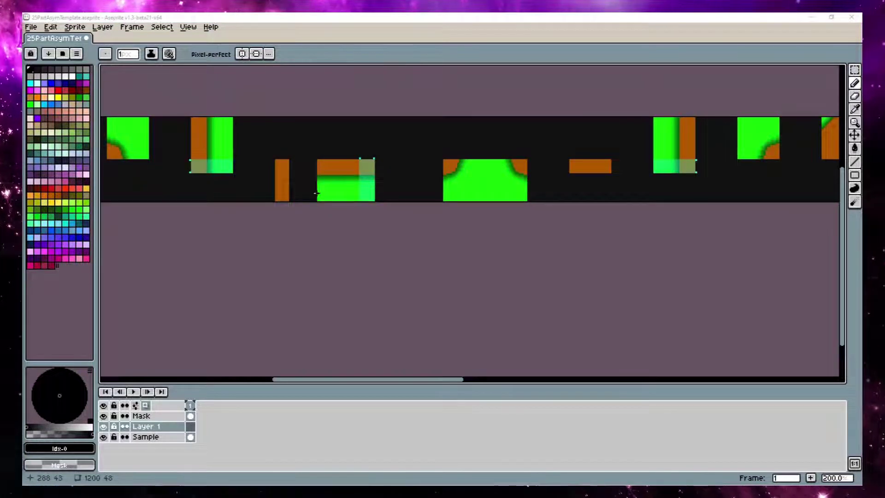
{"action": "left_click_drag", "start_coordinate": [341, 155], "coordinate": [527, 182]}
{"action": "left_click_drag", "start_coordinate": [290, 214], "coordinate": [325, 221]}
{"action": "left_click", "coordinate": [104, 437]}
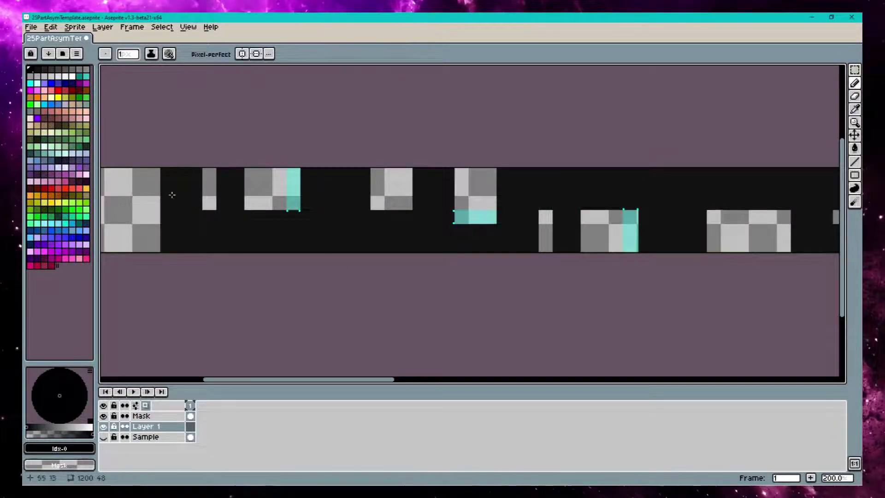
{"action": "left_click_drag", "start_coordinate": [662, 229], "coordinate": [251, 253]}
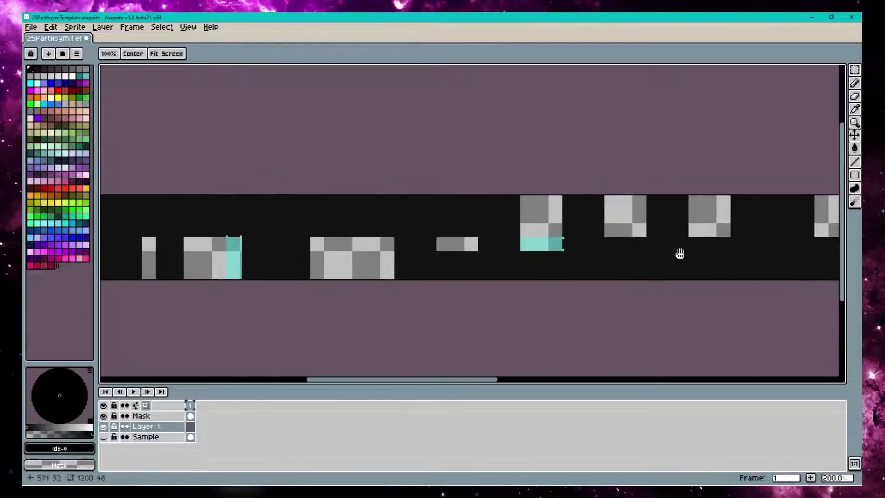
{"action": "left_click_drag", "start_coordinate": [675, 252], "coordinate": [590, 224]}
{"action": "left_click_drag", "start_coordinate": [677, 215], "coordinate": [772, 194]}
{"action": "left_click_drag", "start_coordinate": [219, 228], "coordinate": [489, 237]}
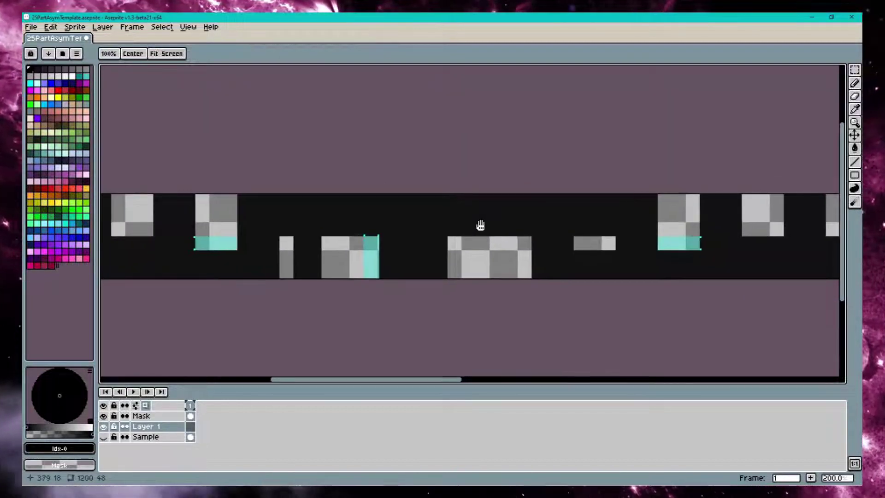
{"action": "left_click_drag", "start_coordinate": [358, 227], "coordinate": [687, 213]}
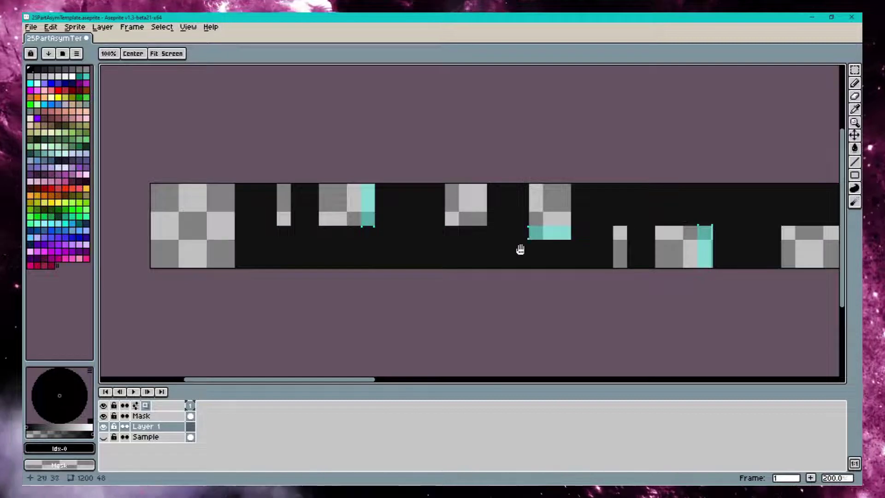
{"action": "left_click_drag", "start_coordinate": [520, 251], "coordinate": [336, 271]}
{"action": "mouse_move", "coordinate": [742, 207]}
{"action": "left_mouse_down"}
{"action": "mouse_move", "coordinate": [561, 209]}
{"action": "mouse_move", "coordinate": [592, 190]}
{"action": "left_mouse_up"}
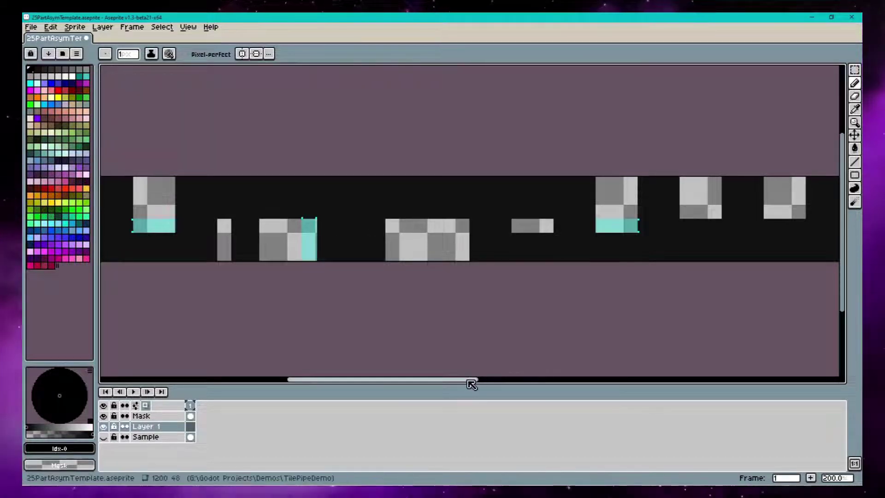
{"action": "left_click_drag", "start_coordinate": [470, 381], "coordinate": [360, 372]}
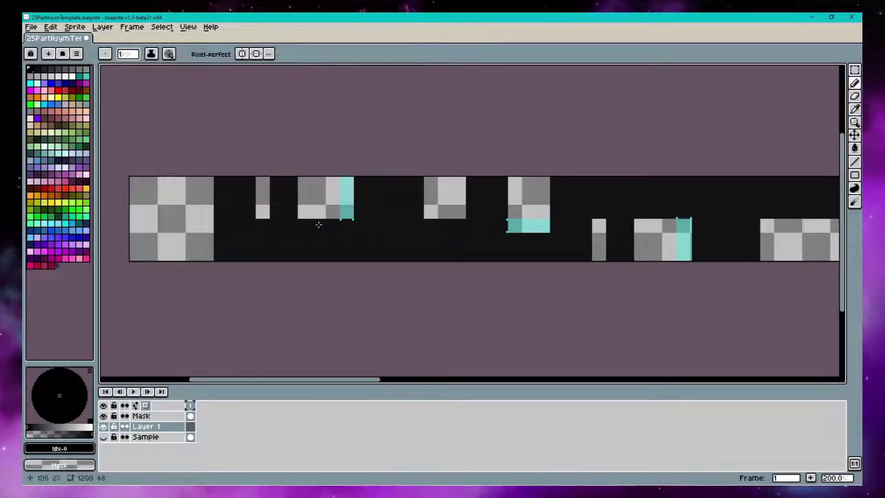
Show the Sample layer again and examine the edge and corner parts, including their highlighted overlap areas, up close.
{"action": "left_click", "coordinate": [104, 438]}
{"action": "scroll", "coordinate": [328, 192], "scroll_direction": "up", "scroll_amount": 4}
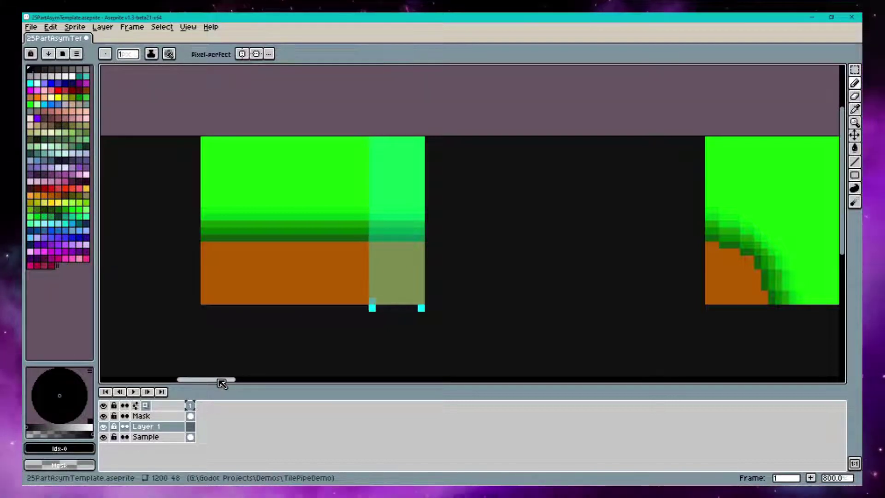
{"action": "left_click_drag", "start_coordinate": [221, 381], "coordinate": [282, 381]}
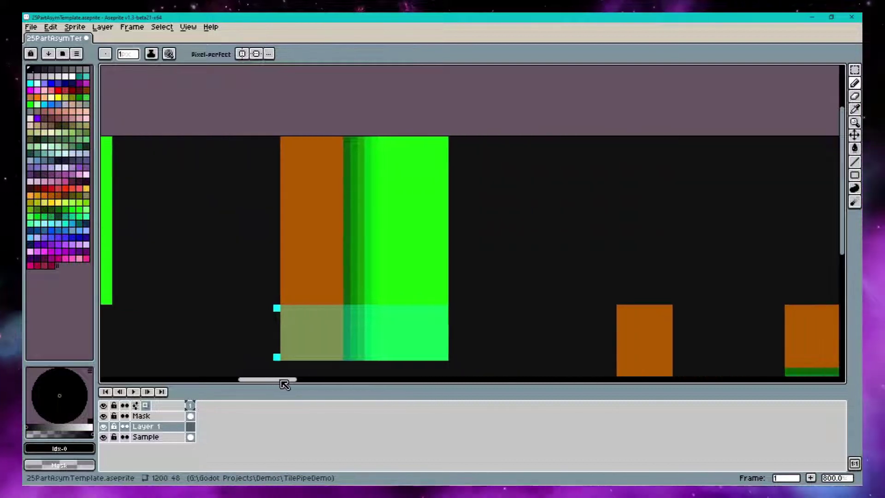
{"action": "scroll", "coordinate": [323, 308], "scroll_direction": "down", "scroll_amount": 1}
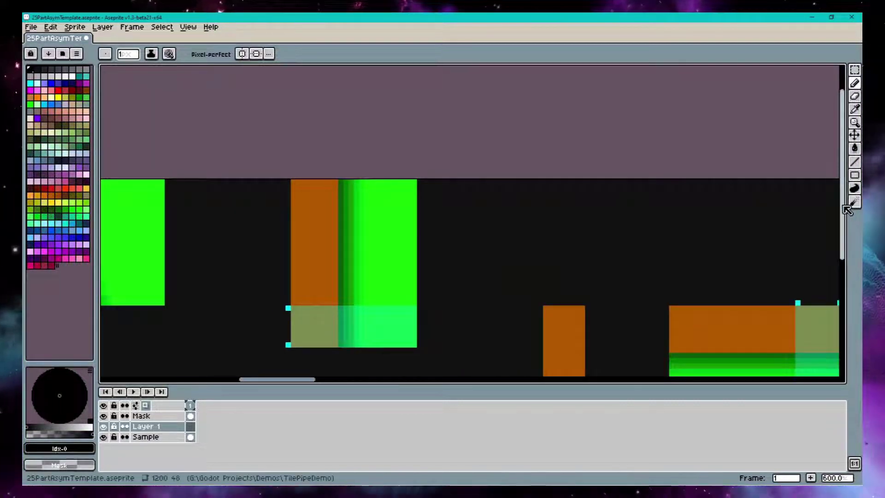
{"action": "left_click_drag", "start_coordinate": [843, 206], "coordinate": [843, 257]}
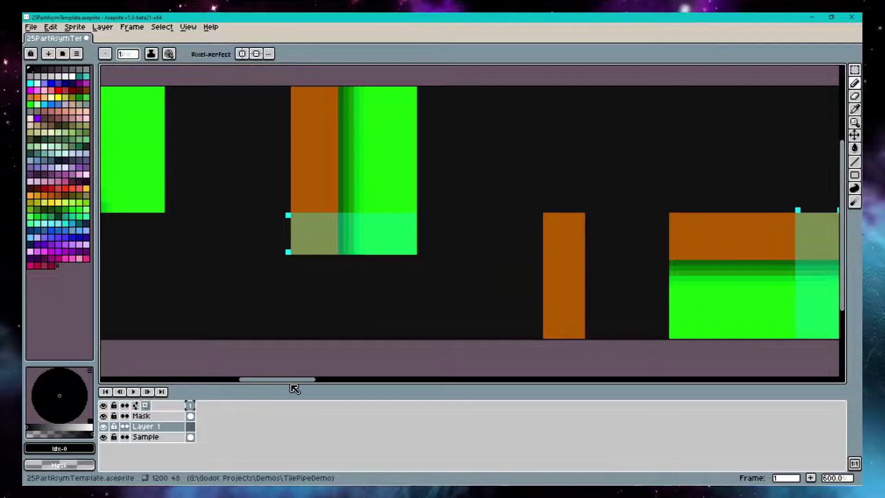
{"action": "left_click_drag", "start_coordinate": [280, 380], "coordinate": [314, 382]}
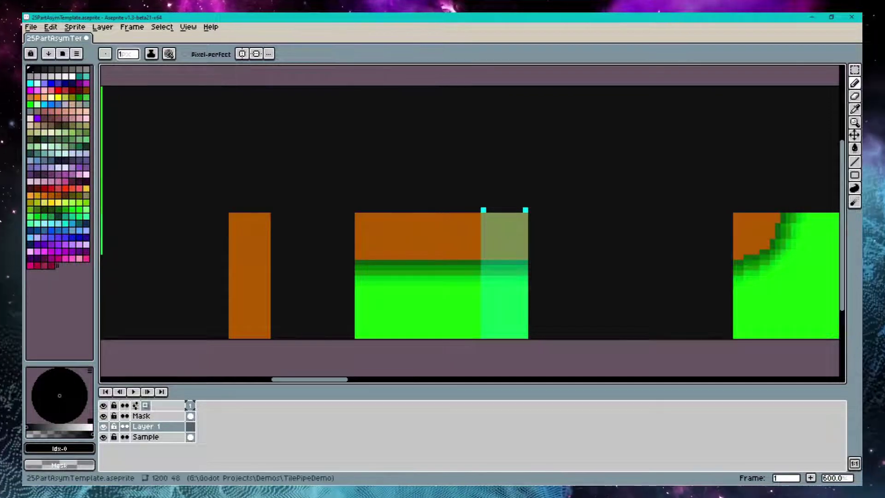
{"action": "key", "text": "alt+Tab"}
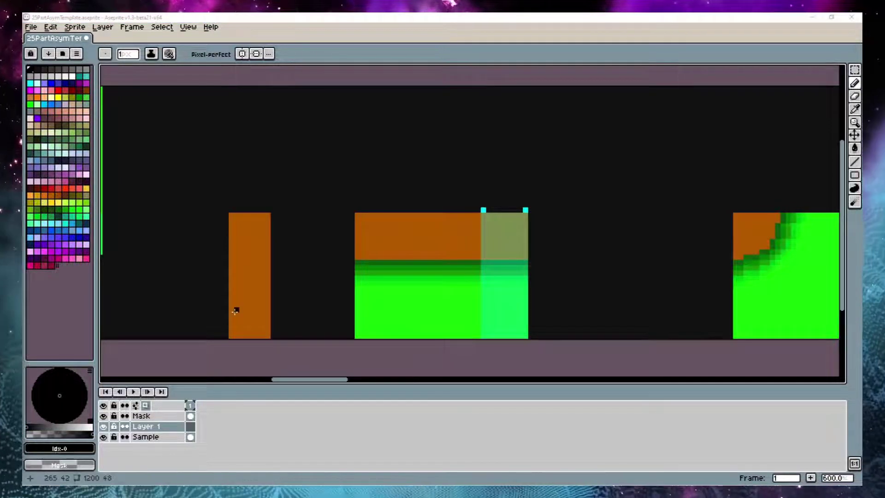
{"action": "scroll", "coordinate": [355, 195], "scroll_direction": "down", "scroll_amount": 4}
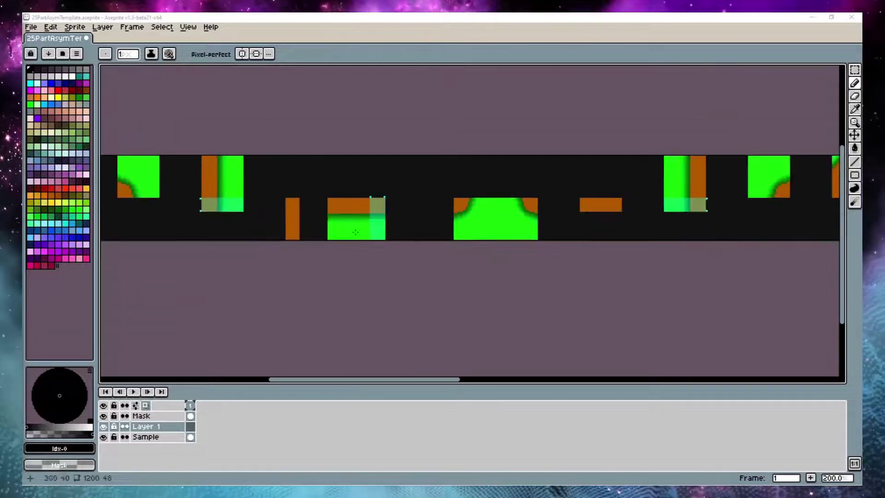
{"action": "left_click_drag", "start_coordinate": [455, 379], "coordinate": [403, 382]}
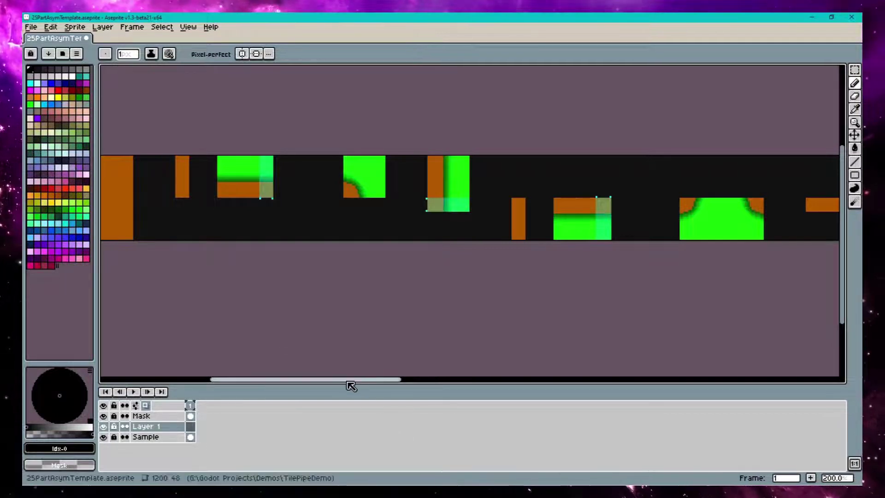
{"action": "left_click_drag", "start_coordinate": [352, 385], "coordinate": [319, 384]}
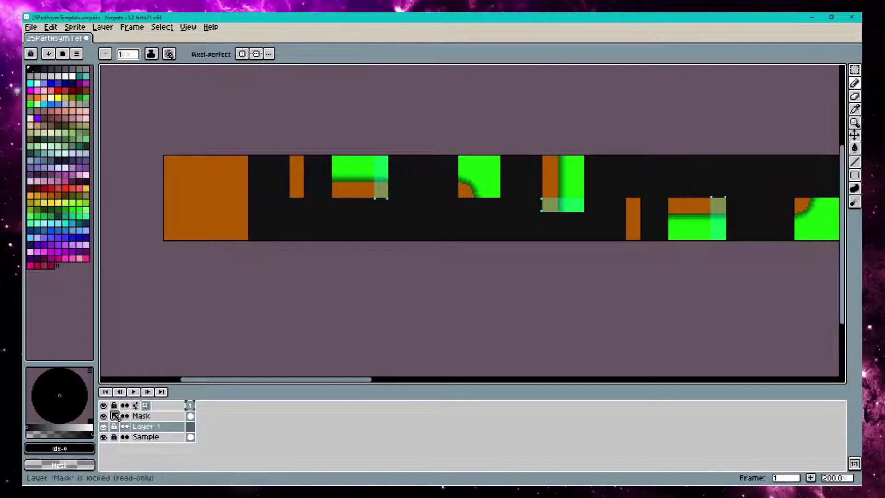
Choose turquoise (Idx-203) as the foreground colour and switch to the Paint Bucket tool.
{"action": "left_click", "coordinate": [66, 226]}
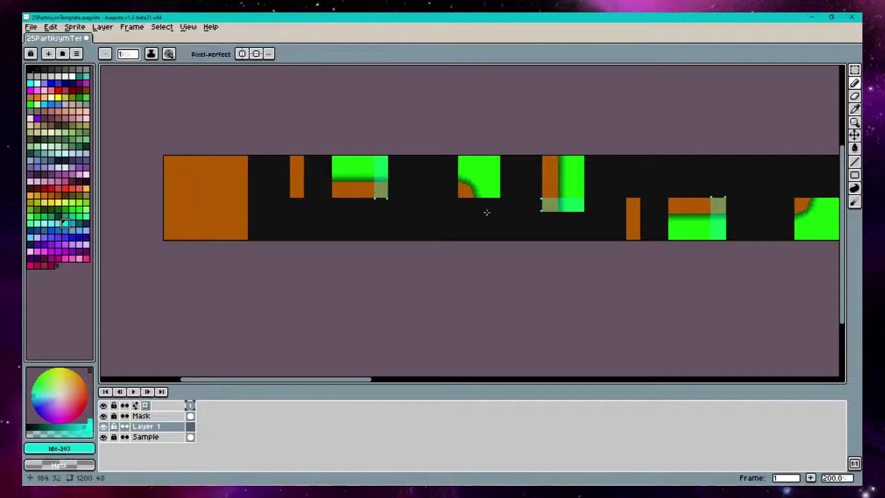
{"action": "left_click", "coordinate": [201, 199]}
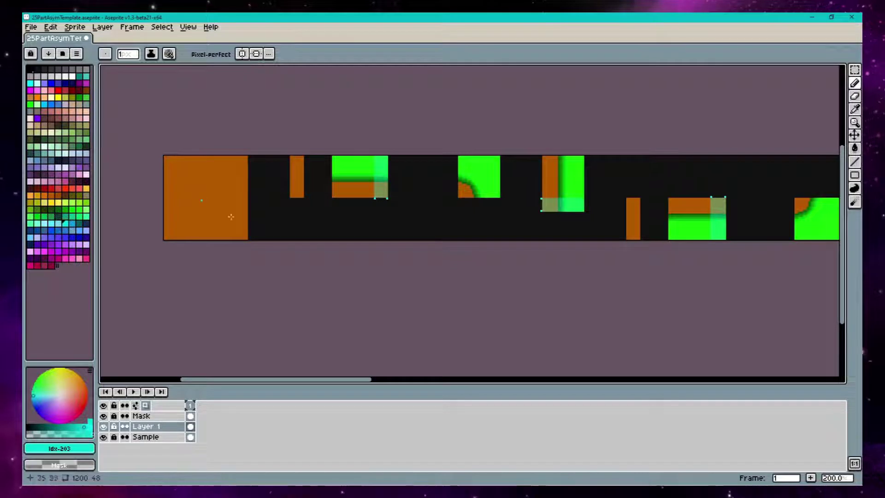
{"action": "left_click", "coordinate": [855, 148]}
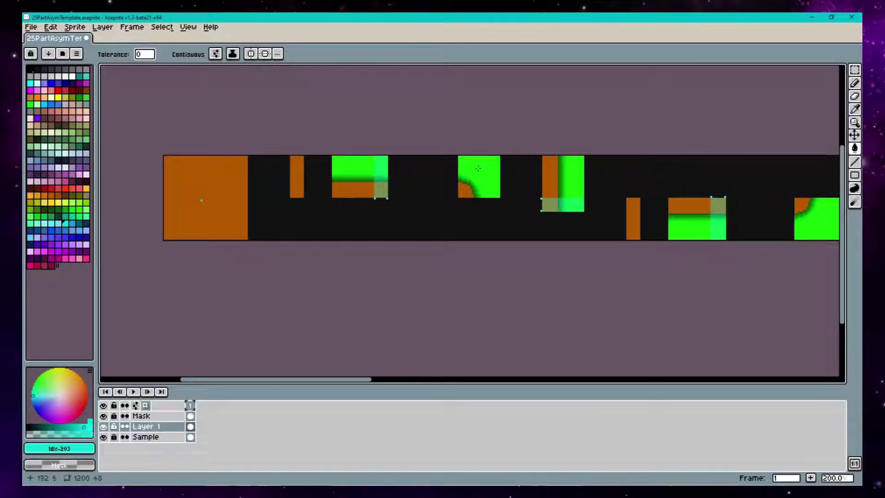
Try filling the large first tile with turquoise on the new layer, first without and then with Contiguous, undoing each fill.
{"action": "left_click", "coordinate": [198, 170]}
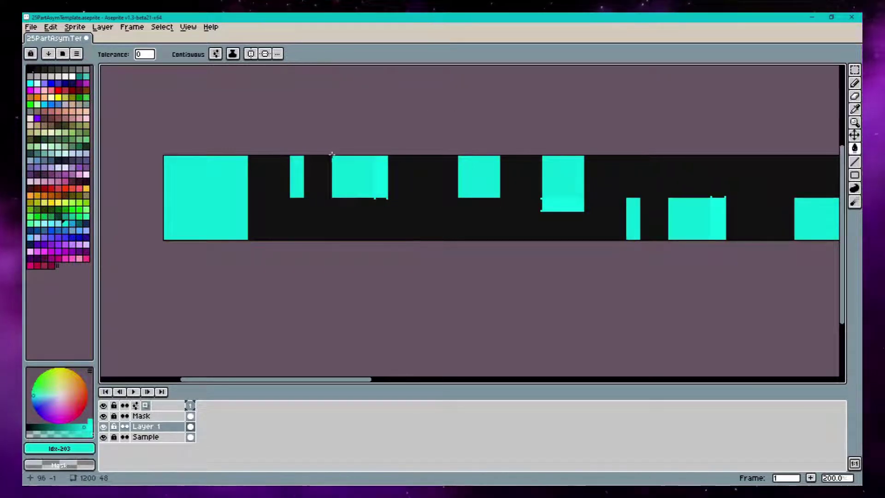
{"action": "key", "text": "ctrl+z"}
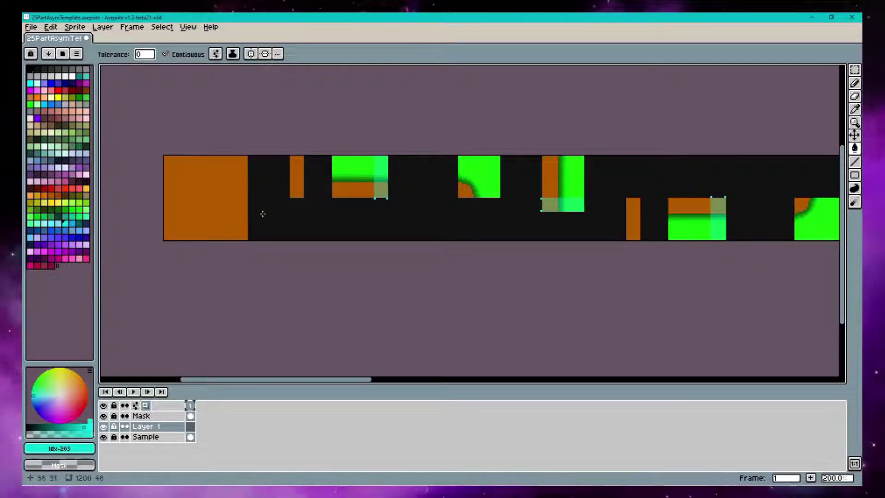
{"action": "left_click", "coordinate": [236, 216]}
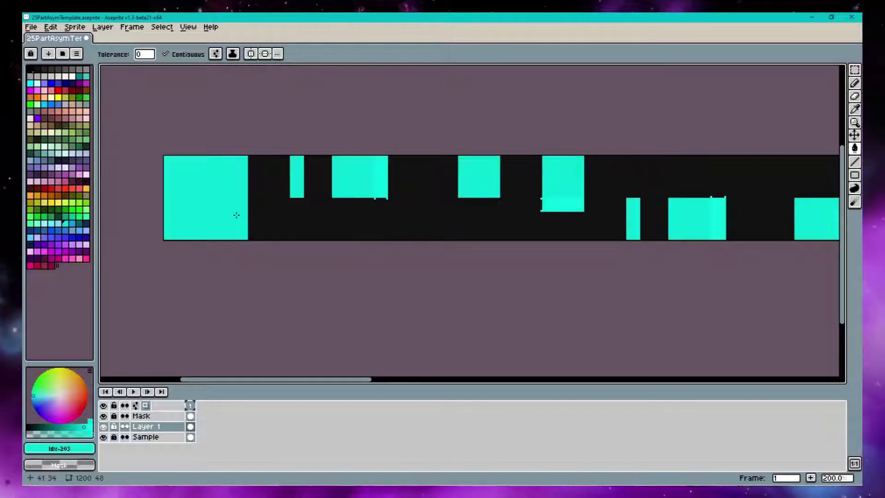
{"action": "key", "text": "ctrl+z"}
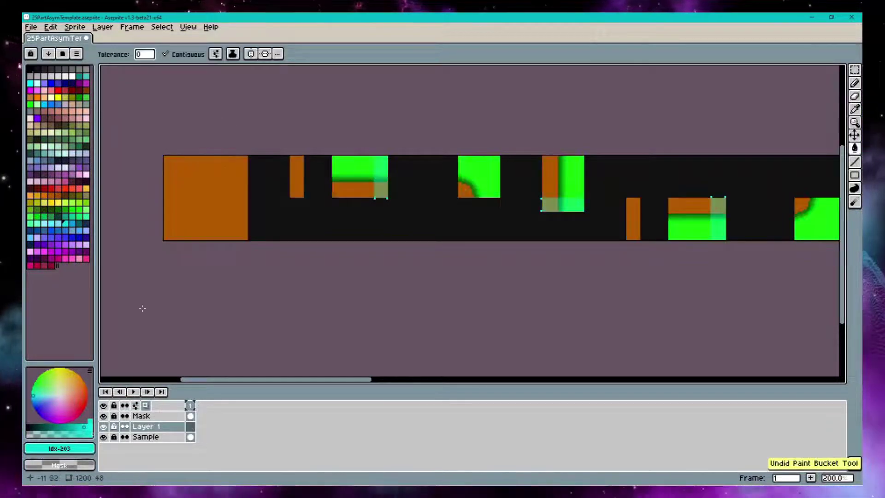
Make the Paint Bucket refer to visible layers, and fill the first tile, the narrow strip beside it and the horizontal edge's orange band turquoise.
{"action": "left_click", "coordinate": [215, 53]}
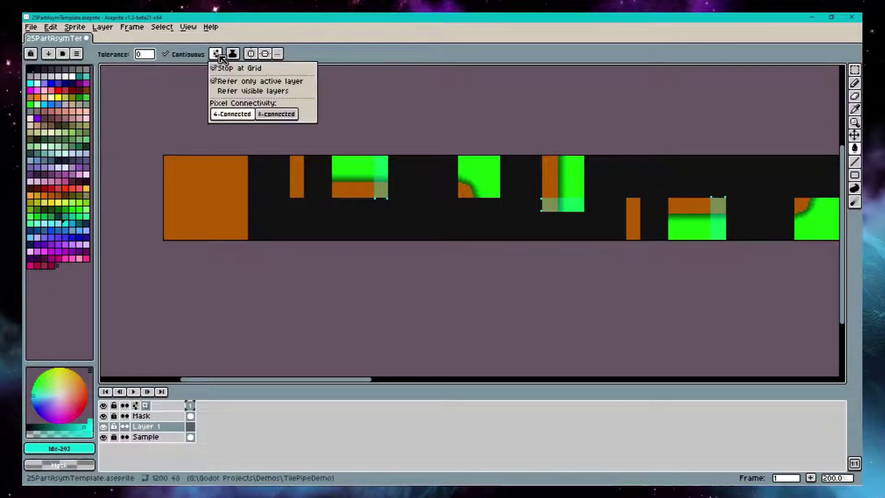
{"action": "left_click", "coordinate": [293, 91]}
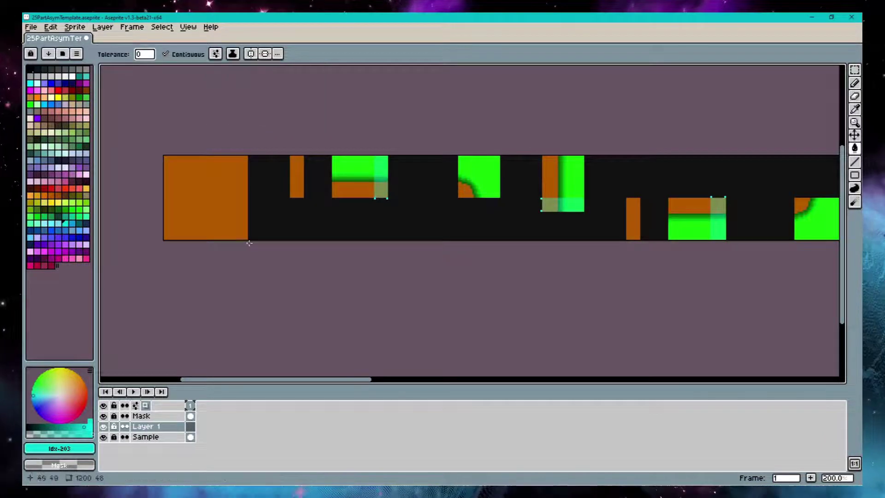
{"action": "left_click", "coordinate": [209, 189]}
{"action": "left_click", "coordinate": [294, 174]}
{"action": "left_click", "coordinate": [369, 190]}
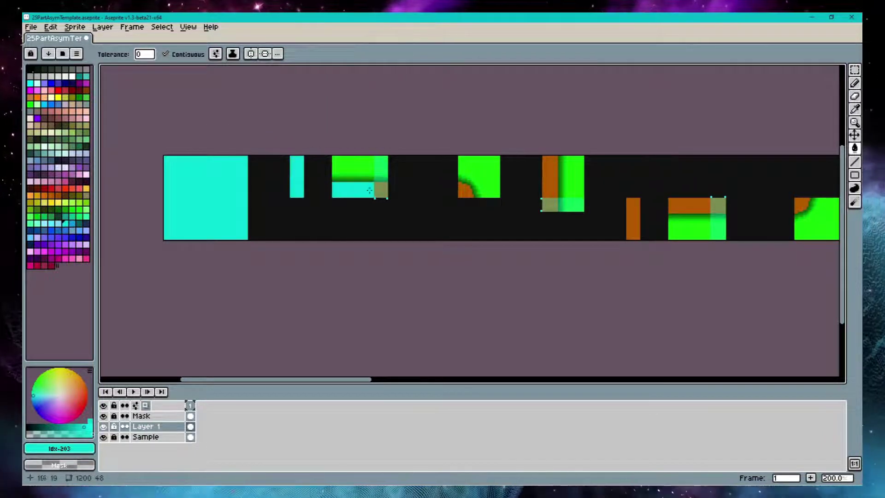
Hide the Mask layer and fill the orange band of the next vertical edge part turquoise.
{"action": "left_click", "coordinate": [103, 416]}
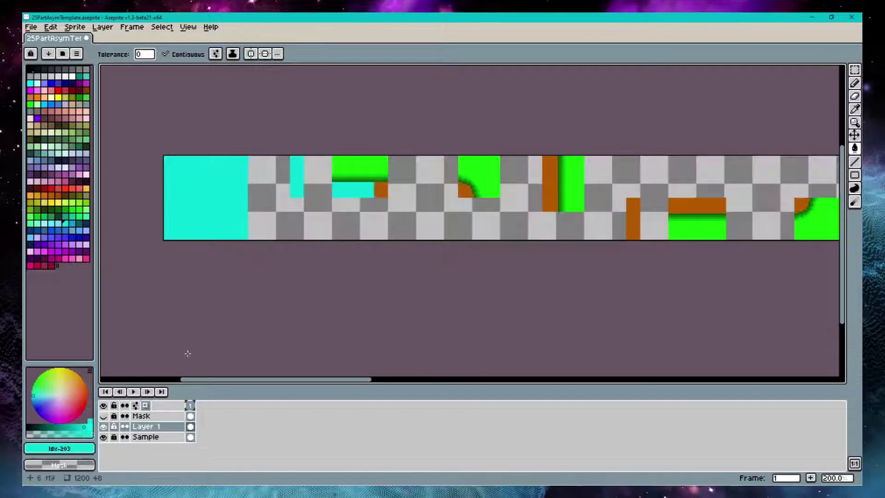
{"action": "left_click", "coordinate": [551, 183]}
{"action": "left_click_drag", "start_coordinate": [603, 220], "coordinate": [332, 206]}
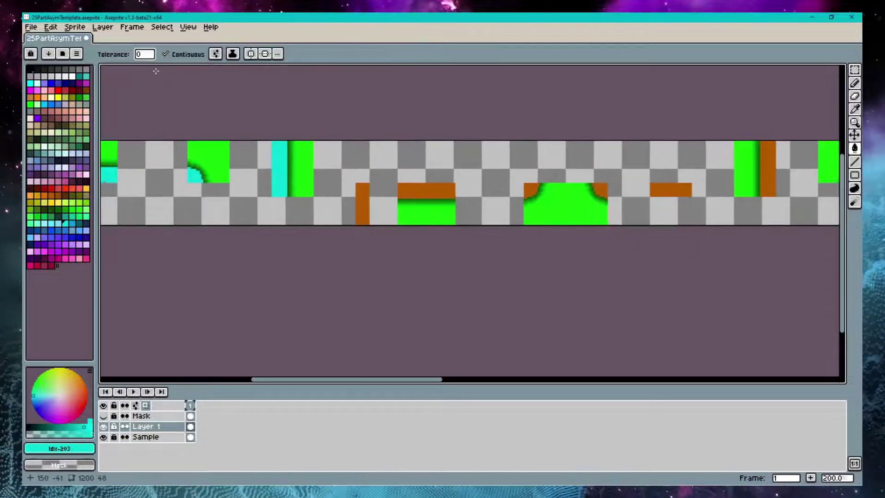
Turn off Contiguous and fill all remaining orange areas of the strip turquoise at once.
{"action": "left_click", "coordinate": [187, 58]}
{"action": "left_click", "coordinate": [363, 201]}
{"action": "left_click_drag", "start_coordinate": [769, 189], "coordinate": [610, 204]}
Look over the whole strip of parts to check the turquoise fill.
{"action": "left_click_drag", "start_coordinate": [358, 210], "coordinate": [430, 219]}
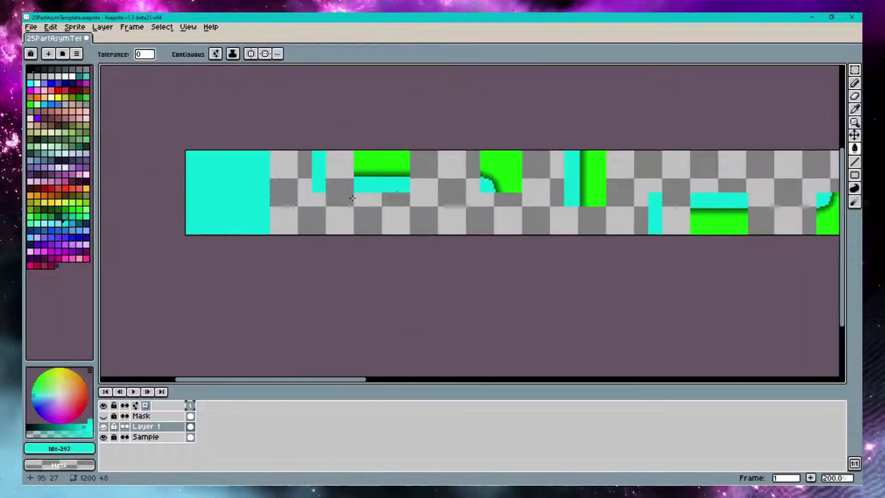
{"action": "scroll", "coordinate": [352, 198], "scroll_direction": "up", "scroll_amount": 4}
{"action": "key", "text": "b"}
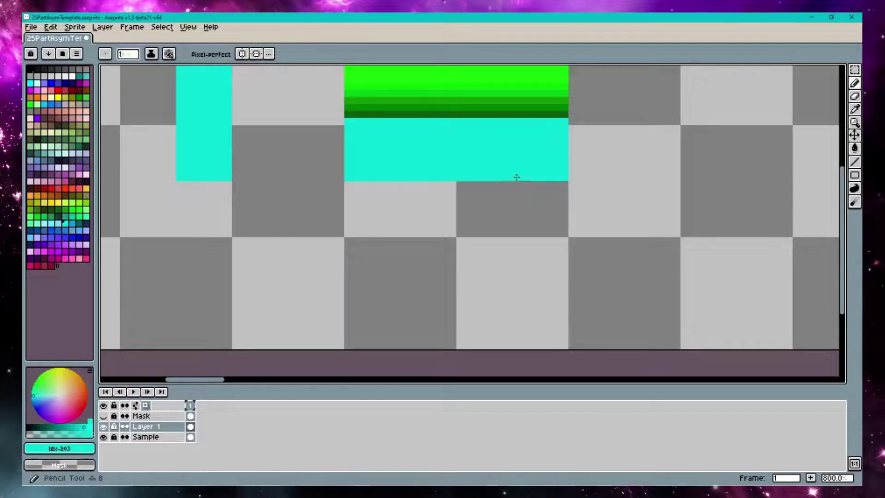
{"action": "scroll", "coordinate": [501, 188], "scroll_direction": "down", "scroll_amount": 5}
{"action": "left_click_drag", "start_coordinate": [791, 177], "coordinate": [272, 157]}
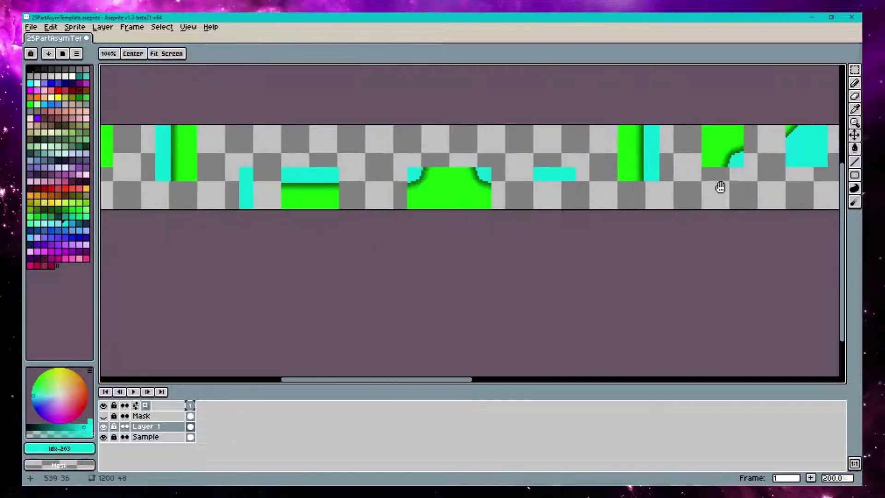
{"action": "left_click_drag", "start_coordinate": [720, 187], "coordinate": [302, 231]}
{"action": "left_click_drag", "start_coordinate": [735, 225], "coordinate": [305, 207]}
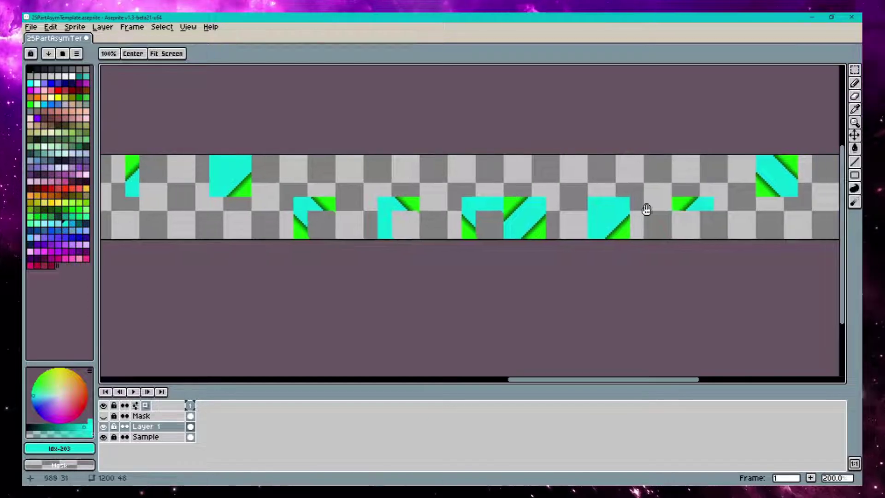
{"action": "left_click_drag", "start_coordinate": [686, 209], "coordinate": [832, 231]}
{"action": "left_click_drag", "start_coordinate": [244, 217], "coordinate": [668, 215]}
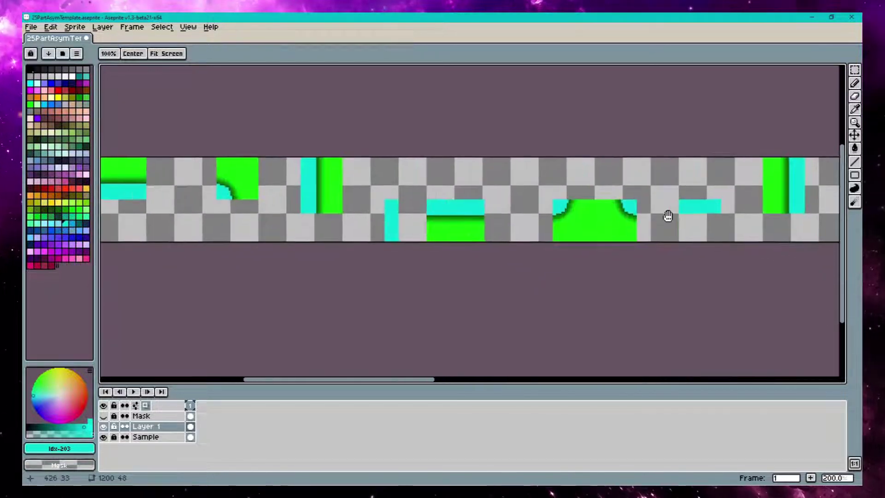
{"action": "left_click_drag", "start_coordinate": [291, 224], "coordinate": [624, 249]}
{"action": "left_click_drag", "start_coordinate": [462, 247], "coordinate": [249, 254]}
Fill the plain bright green areas of all parts with the light peach palette colour Idx-62.
{"action": "key", "text": "b"}
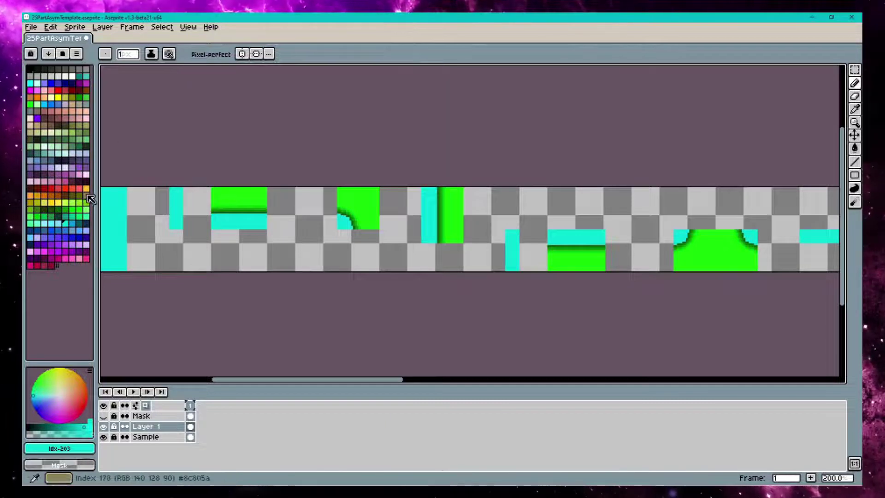
{"action": "left_click", "coordinate": [33, 197]}
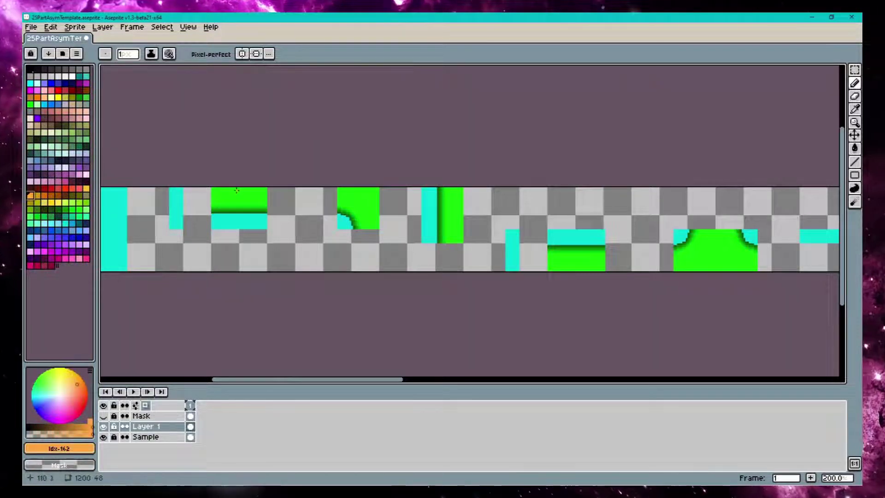
{"action": "scroll", "coordinate": [237, 190], "scroll_direction": "up", "scroll_amount": 4}
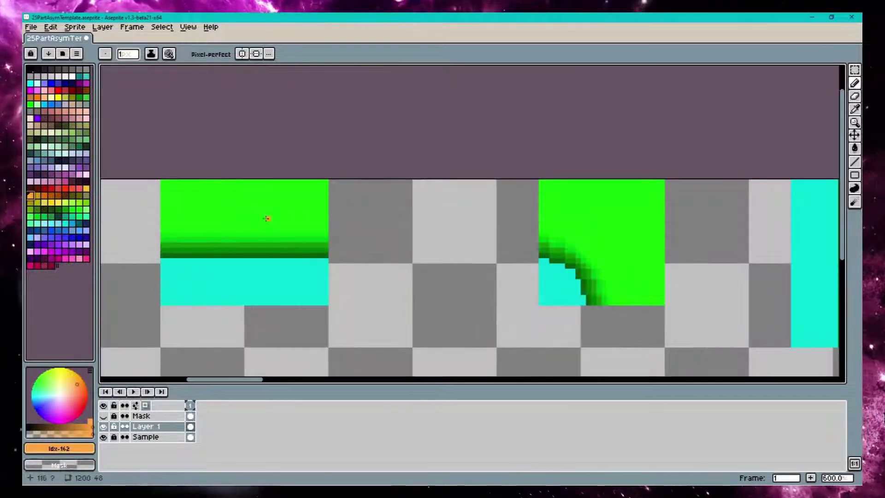
{"action": "left_click", "coordinate": [87, 118]}
{"action": "left_click", "coordinate": [325, 209]}
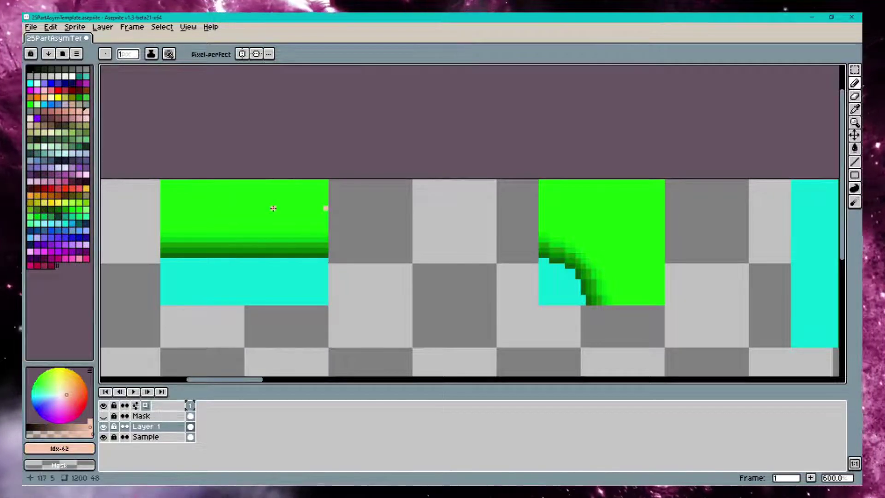
{"action": "key", "text": "g"}
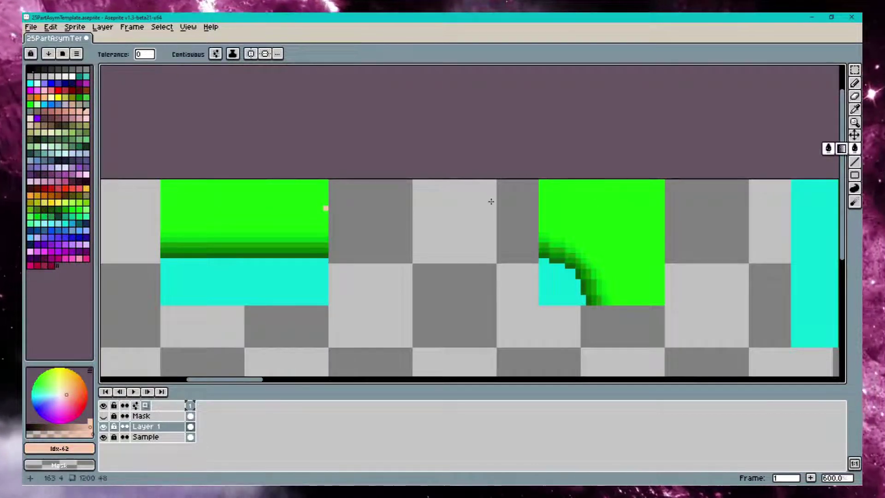
{"action": "left_click", "coordinate": [217, 198]}
Fill the three lightest green shading bands, from light to dark, with palette colours Idx-61, Idx-60 and Idx-59.
{"action": "left_click", "coordinate": [80, 118]}
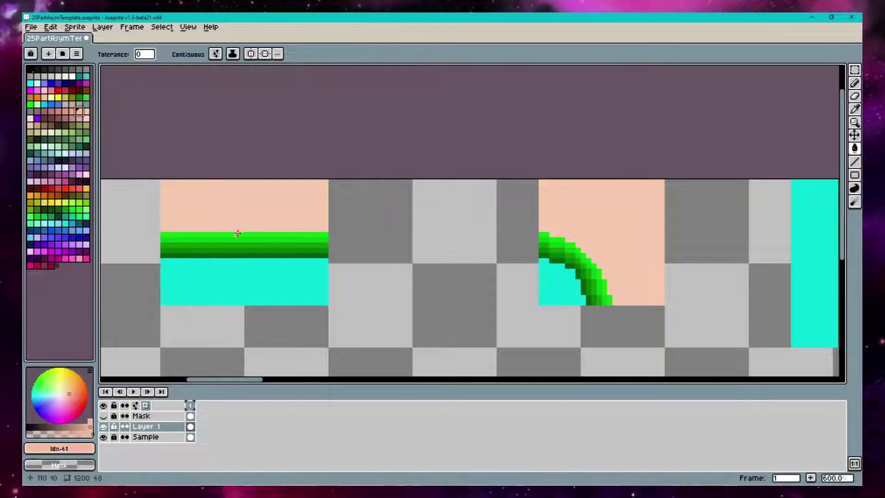
{"action": "left_click", "coordinate": [237, 234]}
{"action": "left_click", "coordinate": [73, 118]}
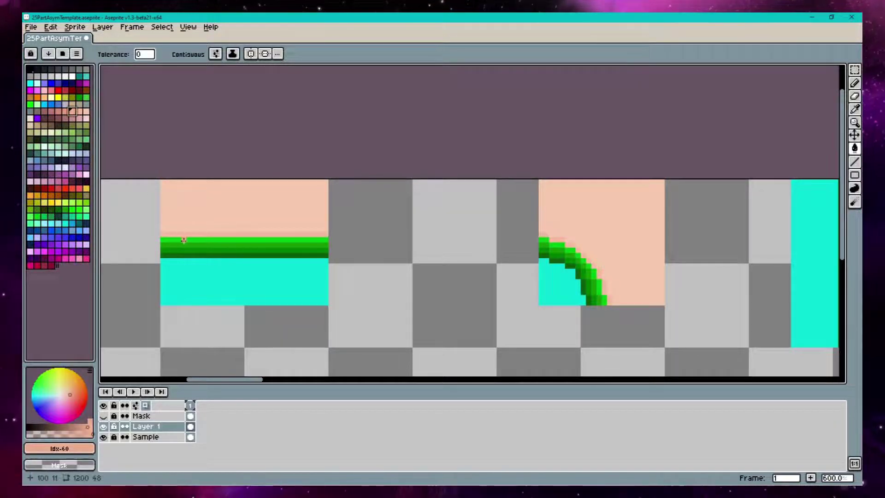
{"action": "left_click", "coordinate": [185, 240]}
{"action": "left_click", "coordinate": [66, 119]}
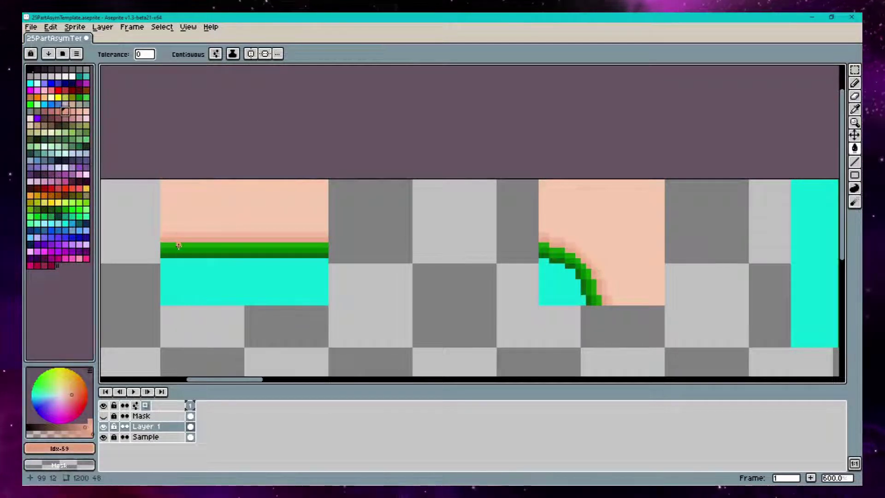
{"action": "left_click", "coordinate": [180, 246]}
Fill the two darkest green shading bands with Idx-58 and Idx-57, undoing the accidental recolouring of the turquoise.
{"action": "left_click", "coordinate": [60, 113]}
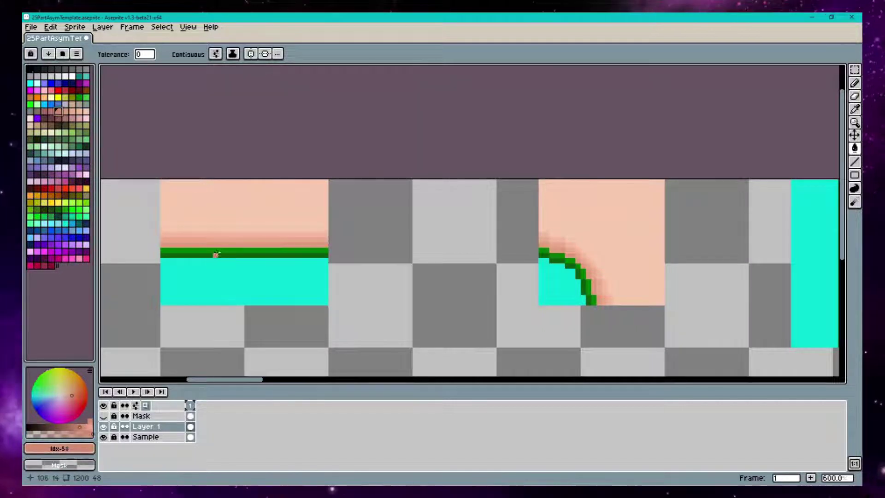
{"action": "left_click", "coordinate": [226, 250]}
{"action": "left_click", "coordinate": [50, 111]}
{"action": "left_click", "coordinate": [217, 258]}
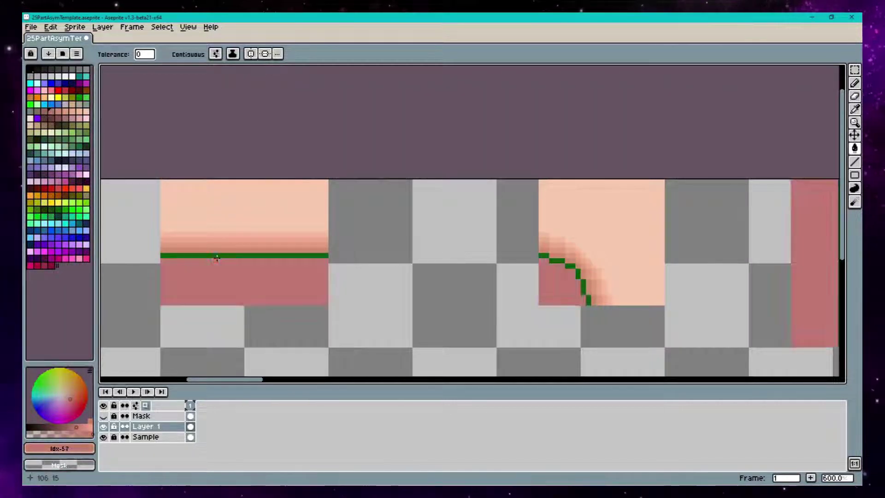
{"action": "key", "text": "ctrl+z"}
{"action": "left_click", "coordinate": [232, 256]}
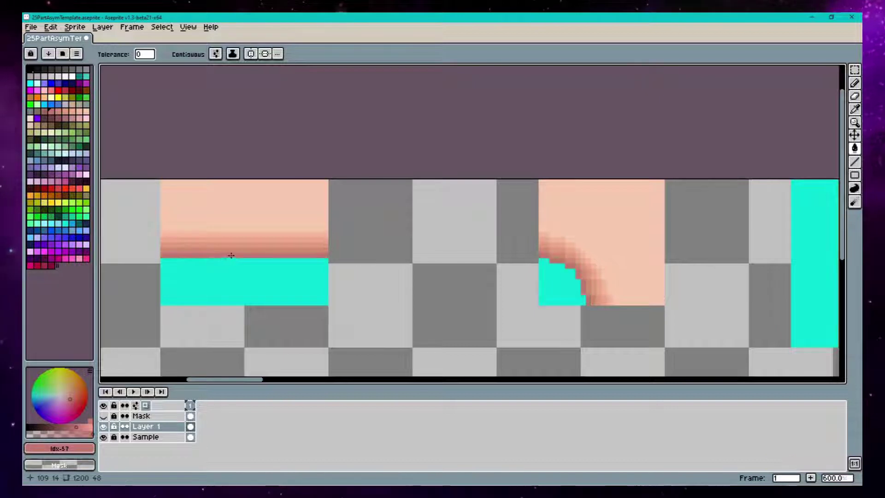
Show the Mask layer again and switch Layer 1 off and back on to compare the strip.
{"action": "scroll", "coordinate": [482, 244], "scroll_direction": "down", "scroll_amount": 5}
{"action": "left_click_drag", "start_coordinate": [381, 381], "coordinate": [423, 361]}
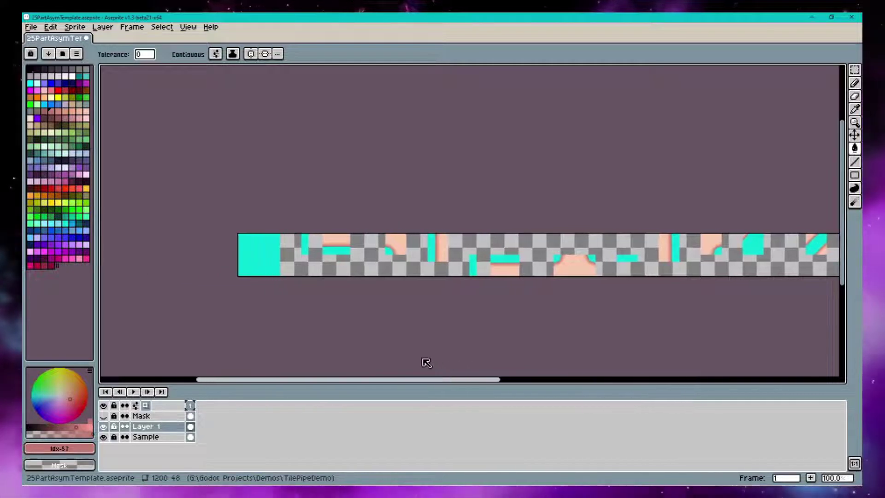
{"action": "left_click", "coordinate": [103, 417]}
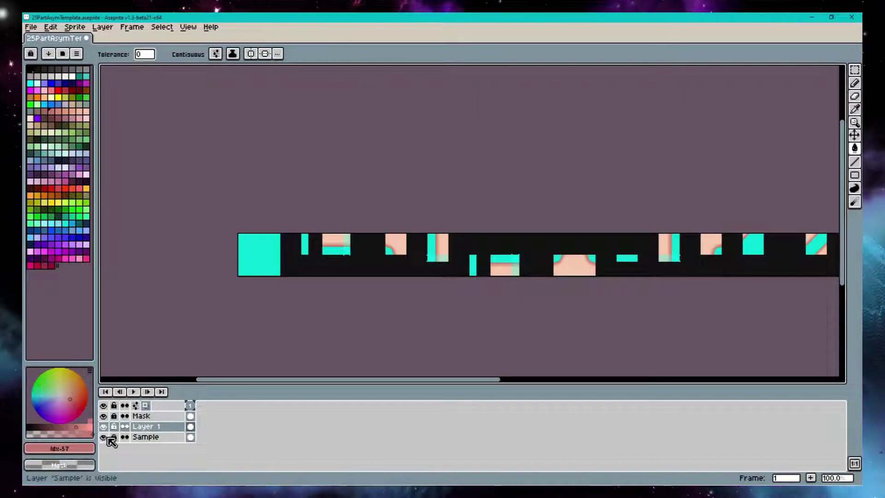
{"action": "left_click", "coordinate": [106, 426]}
{"action": "left_click", "coordinate": [105, 426]}
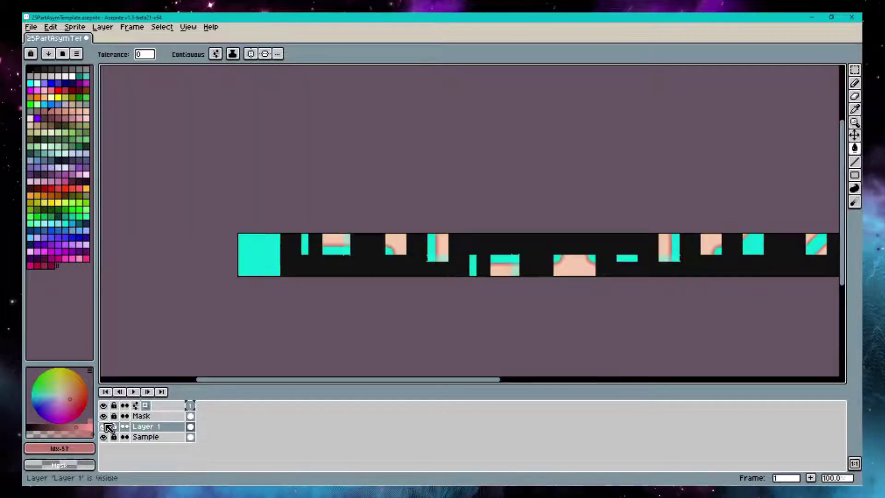
Try filling a middle shading band of the first horizontal edge with the dark rose, and undo it after saving.
{"action": "scroll", "coordinate": [374, 229], "scroll_direction": "up", "scroll_amount": 4}
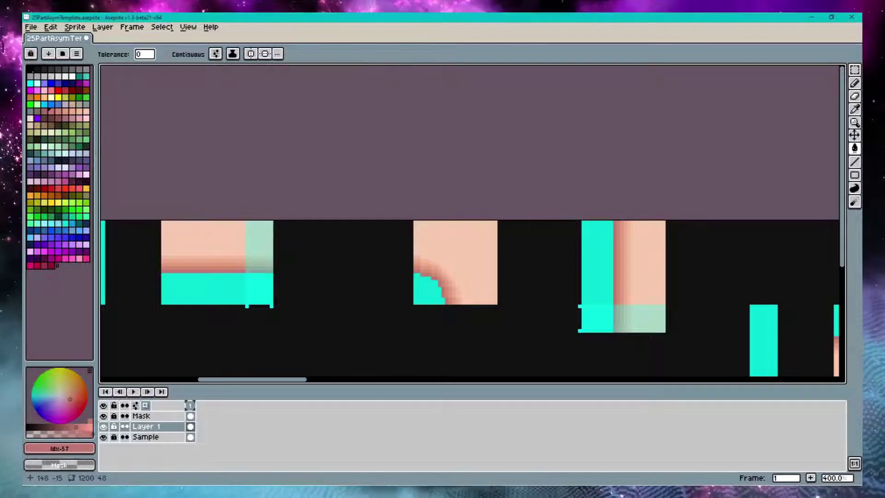
{"action": "scroll", "coordinate": [340, 244], "scroll_direction": "up", "scroll_amount": 2}
{"action": "left_click_drag", "start_coordinate": [310, 243], "coordinate": [537, 149]}
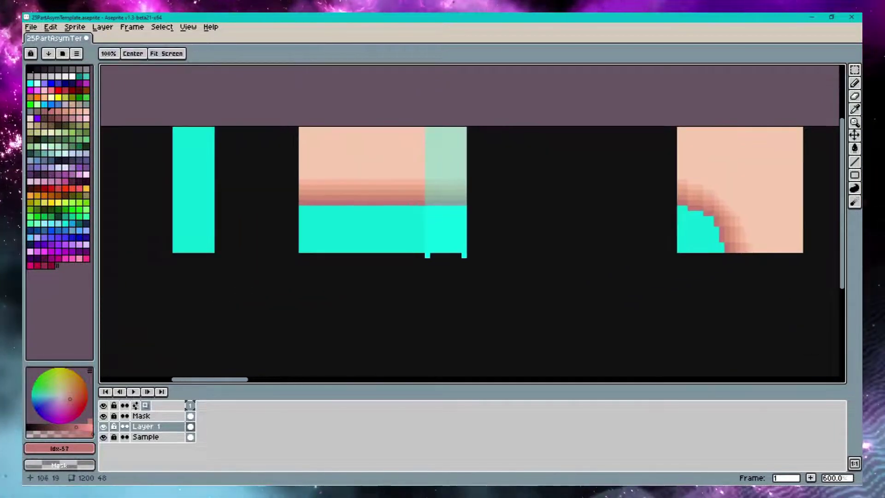
{"action": "left_click_drag", "start_coordinate": [353, 197], "coordinate": [598, 154]}
{"action": "left_click_drag", "start_coordinate": [225, 190], "coordinate": [173, 237]}
{"action": "left_click_drag", "start_coordinate": [524, 221], "coordinate": [431, 207]}
{"action": "key", "text": "g"}
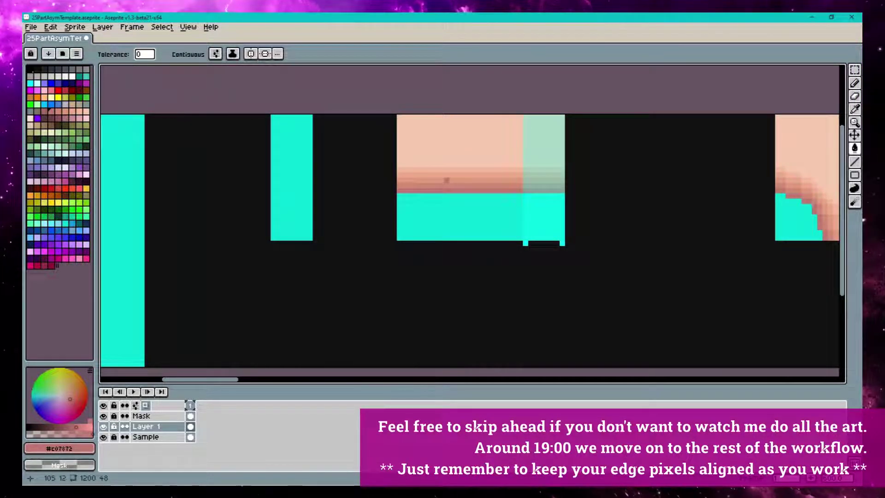
{"action": "left_click", "coordinate": [452, 180]}
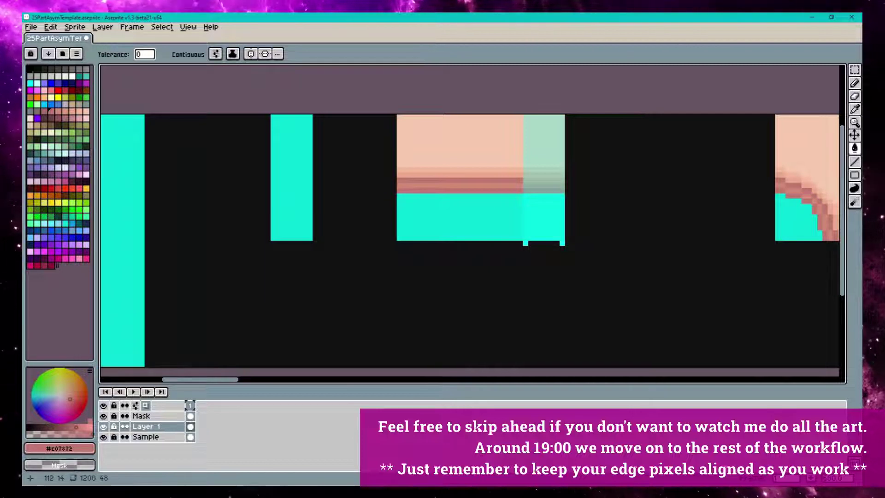
{"action": "scroll", "coordinate": [488, 196], "scroll_direction": "up", "scroll_amount": 1}
{"action": "key", "text": "ctrl+s"}
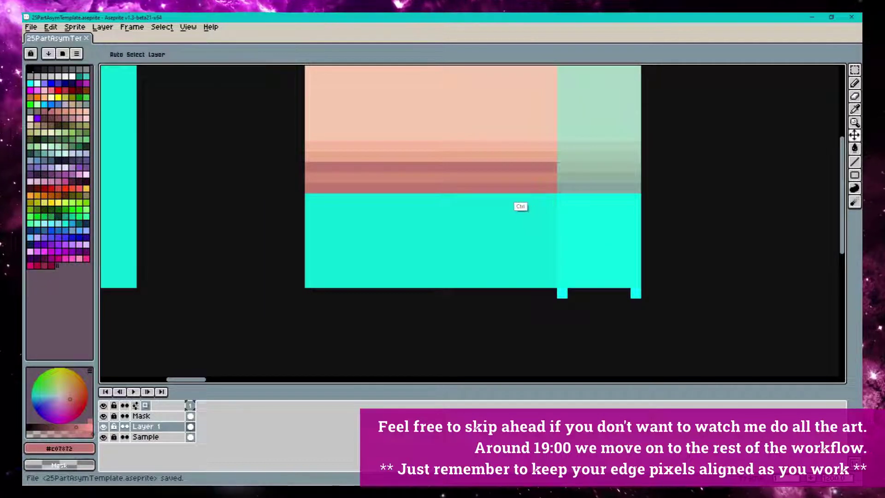
{"action": "key", "text": "ctrl+z"}
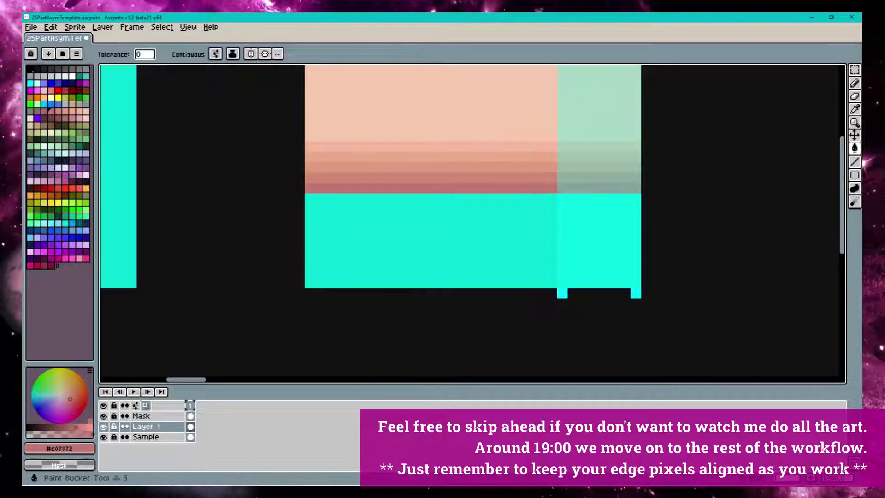
Pencil uneven turquoise bumps up to two pixels high along the first horizontal edge's waterline and save the file.
{"action": "left_click", "coordinate": [855, 83]}
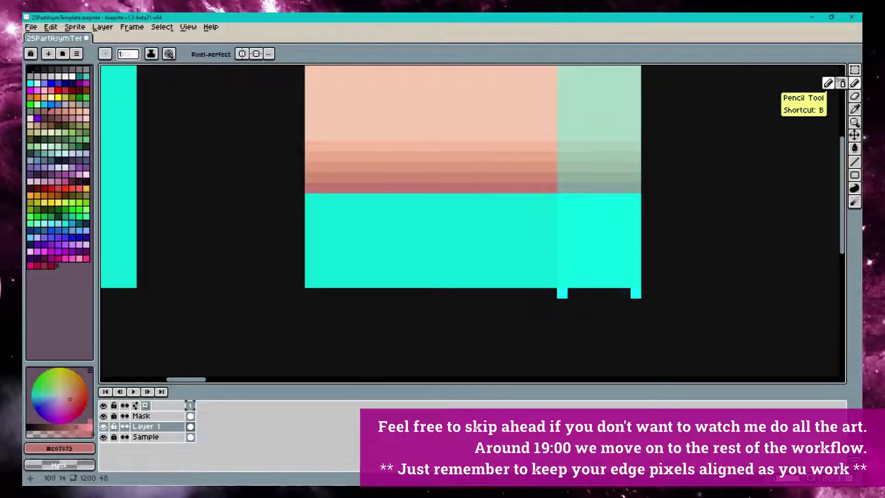
{"action": "left_click", "coordinate": [445, 231], "text": "alt"}
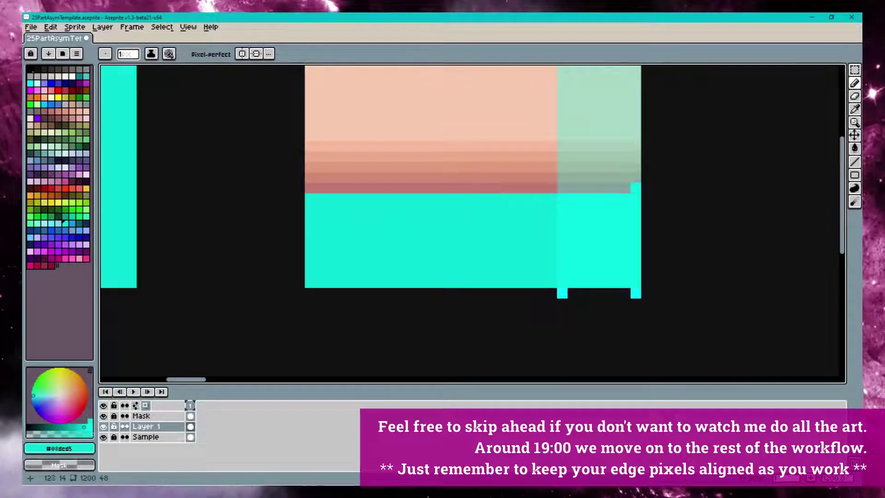
{"action": "mouse_move", "coordinate": [521, 188]}
{"action": "left_mouse_down"}
{"action": "mouse_move", "coordinate": [473, 177]}
{"action": "mouse_move", "coordinate": [362, 188]}
{"action": "mouse_move", "coordinate": [467, 188]}
{"action": "left_mouse_up"}
{"action": "key", "text": "ctrl+s"}
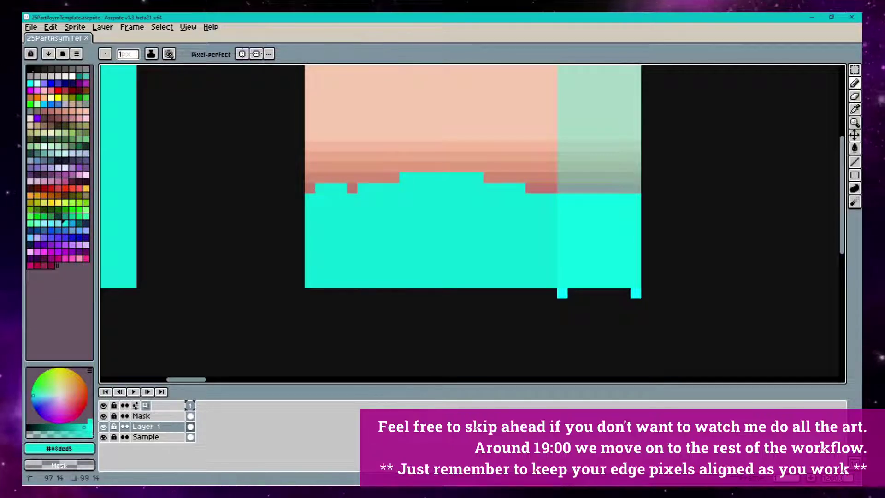
Fill the waterline notch near the edge part's start and add a second two-pixel-high turquoise bump, undoing the stray pixels.
{"action": "mouse_move", "coordinate": [352, 188]}
{"action": "left_mouse_down"}
{"action": "mouse_move", "coordinate": [342, 178]}
{"action": "mouse_move", "coordinate": [404, 177]}
{"action": "left_mouse_up"}
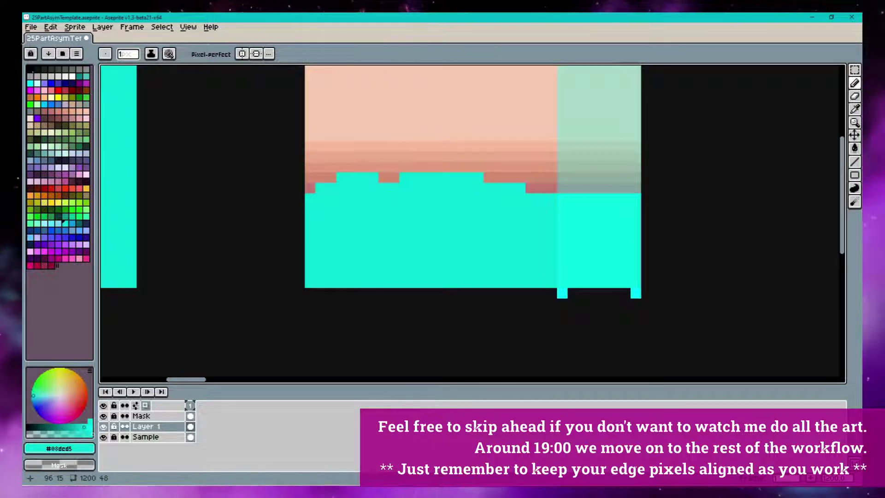
{"action": "left_click", "coordinate": [309, 188]}
{"action": "key", "text": "ctrl+z"}
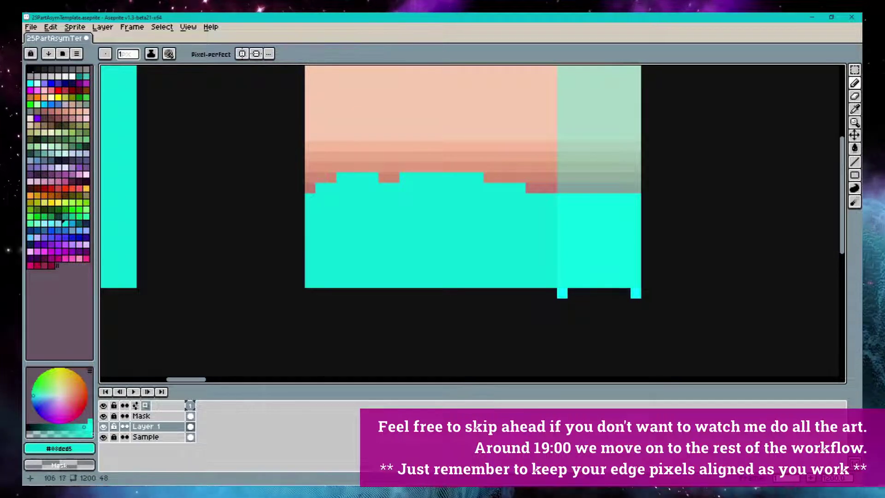
{"action": "key", "text": "ctrl+z"}
Pencil a one-pixel-high turquoise row along the waterline of the tinted overlap section, between its two end pixels.
{"action": "left_click", "coordinate": [604, 187]}
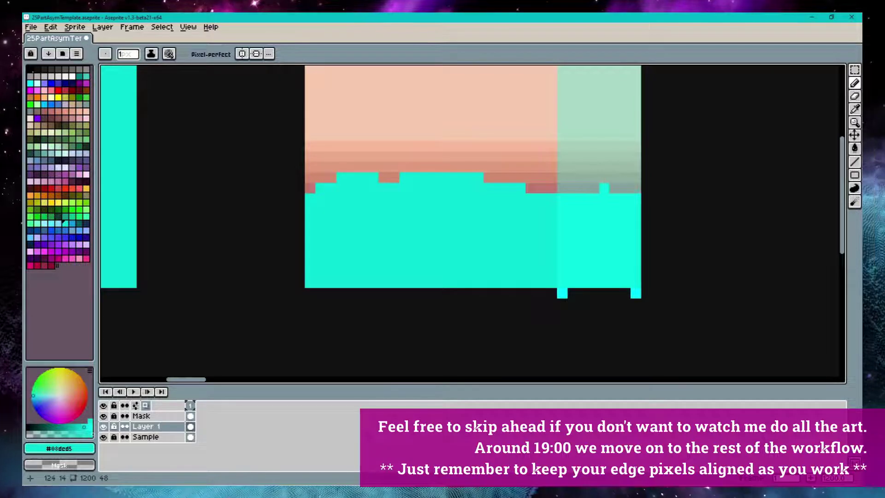
{"action": "left_click", "coordinate": [572, 189]}
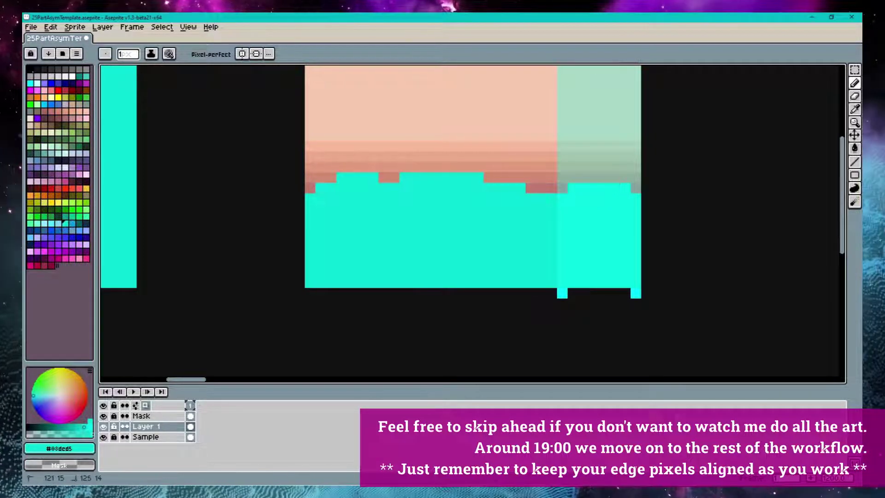
{"action": "scroll", "coordinate": [526, 197], "scroll_direction": "down", "scroll_amount": 4}
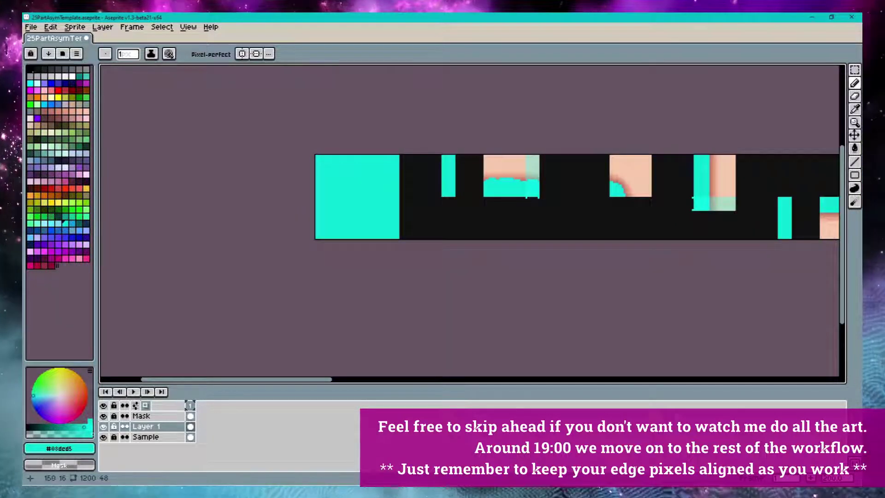
Pencil small darker-peach ripple marks into the sand of the first horizontal edge part and its tinted overlap section.
{"action": "scroll", "coordinate": [527, 196], "scroll_direction": "up", "scroll_amount": 4}
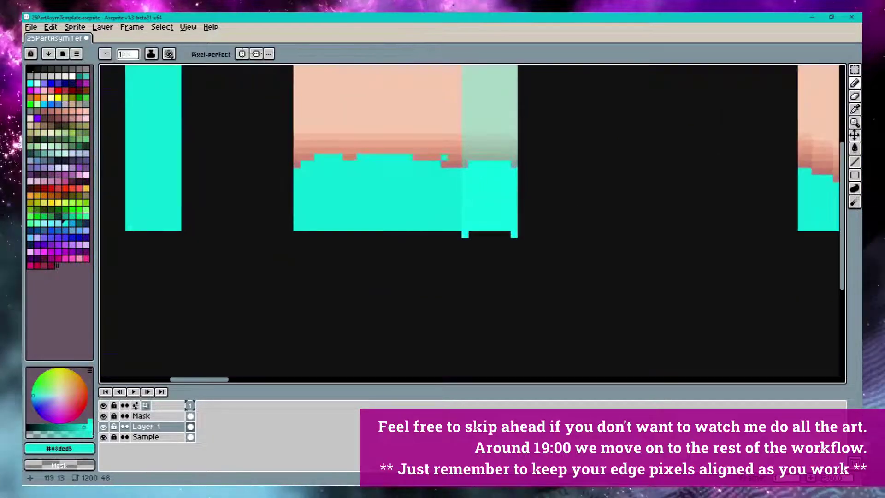
{"action": "left_click_drag", "start_coordinate": [430, 158], "coordinate": [458, 250]}
{"action": "left_click", "coordinate": [434, 236], "text": "alt"}
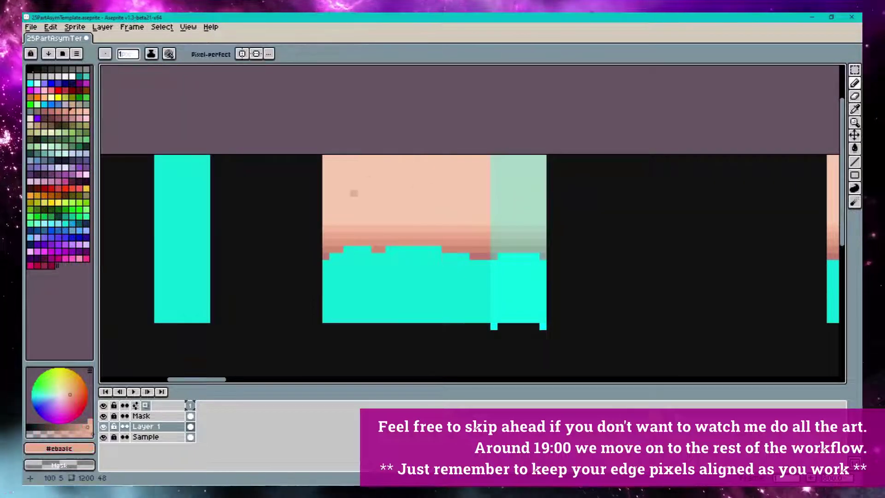
{"action": "mouse_move", "coordinate": [361, 200]}
{"action": "left_mouse_down"}
{"action": "mouse_move", "coordinate": [351, 193]}
{"action": "mouse_move", "coordinate": [375, 199]}
{"action": "left_mouse_up"}
{"action": "left_click", "coordinate": [382, 193]}
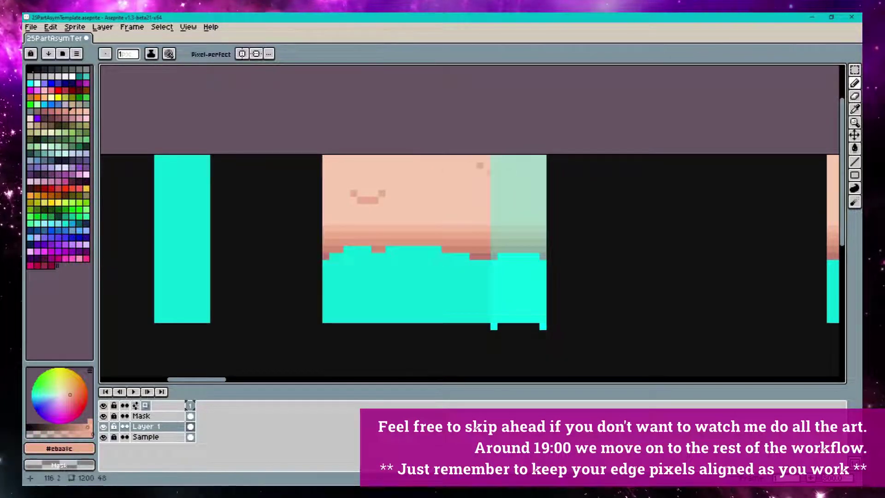
{"action": "left_click_drag", "start_coordinate": [456, 172], "coordinate": [473, 179]}
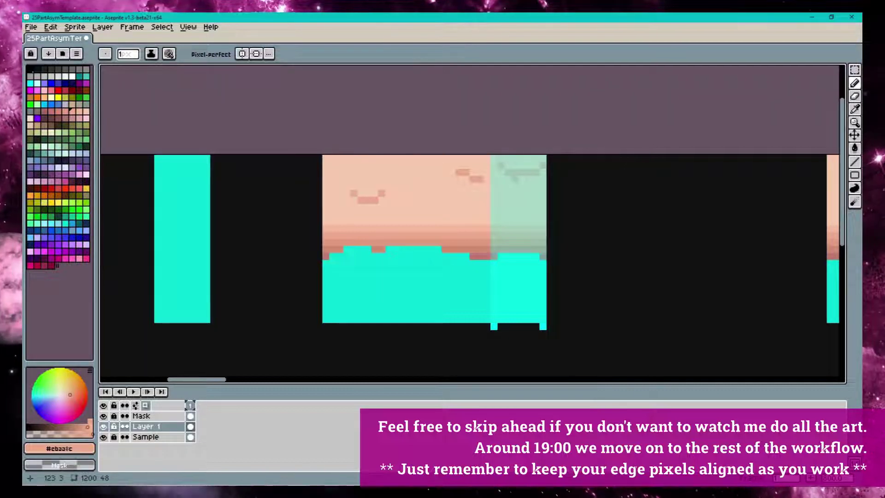
Pencil short, lighter peach streaks across the first horizontal edge's sand, replacing the curl near its start with a short dash.
{"action": "left_click_drag", "start_coordinate": [515, 179], "coordinate": [467, 183]}
{"action": "left_click", "coordinate": [405, 234], "text": "alt"}
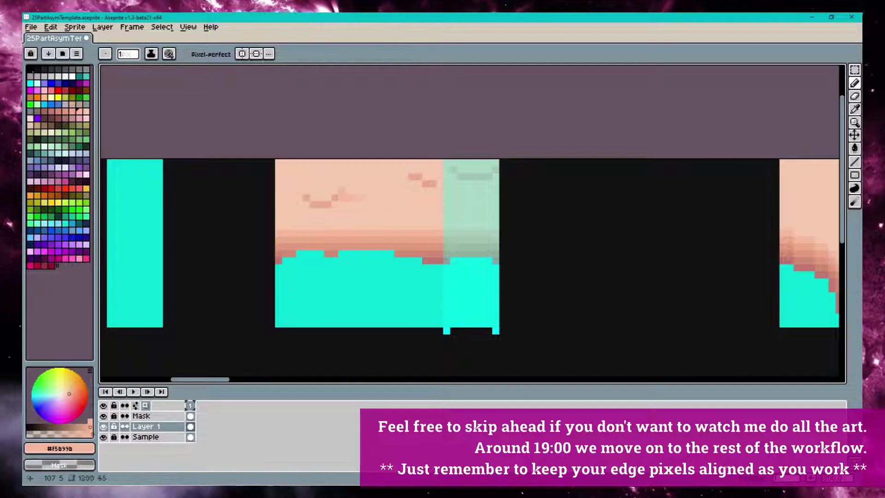
{"action": "left_click_drag", "start_coordinate": [398, 212], "coordinate": [419, 212]}
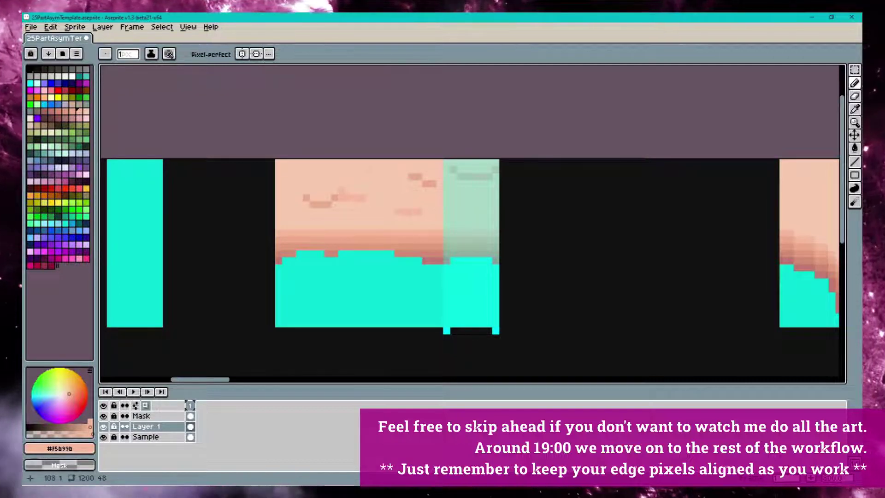
{"action": "left_click_drag", "start_coordinate": [376, 170], "coordinate": [370, 169]}
{"action": "left_click_drag", "start_coordinate": [286, 177], "coordinate": [293, 183]}
{"action": "left_click", "coordinate": [398, 225]}
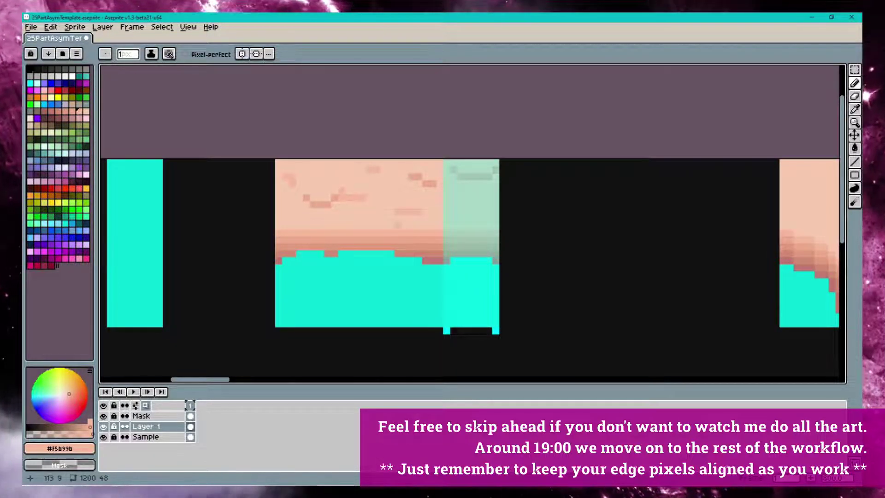
{"action": "key", "text": "ctrl+z"}
{"action": "left_click_drag", "start_coordinate": [286, 176], "coordinate": [279, 176]}
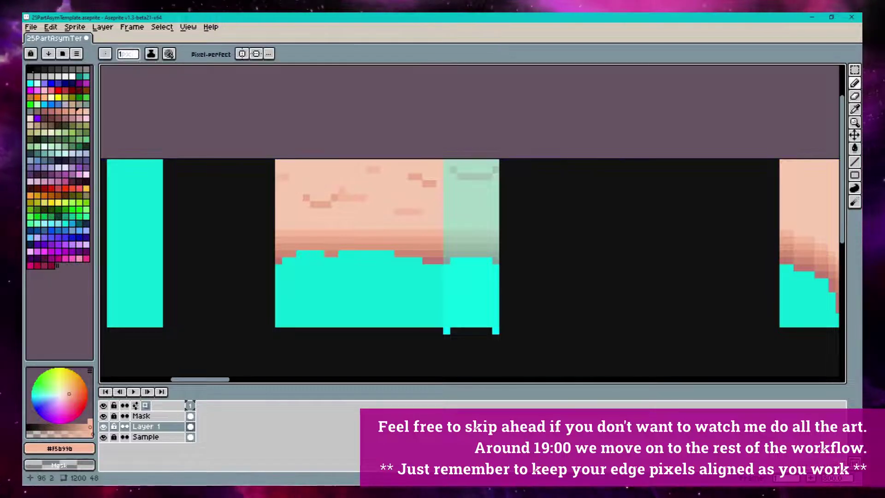
Pencil a pale cyan foam line along the stepped curve of the water in the corner part.
{"action": "left_click_drag", "start_coordinate": [784, 219], "coordinate": [732, 231]}
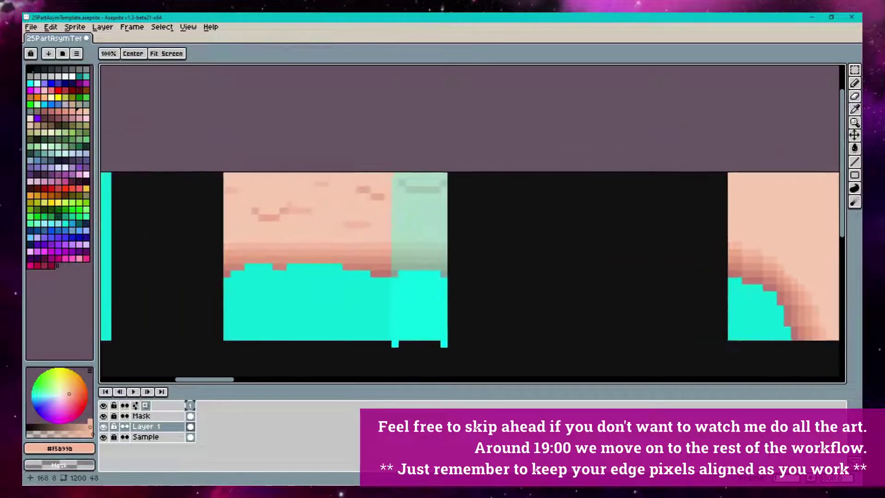
{"action": "left_click_drag", "start_coordinate": [241, 189], "coordinate": [438, 180]}
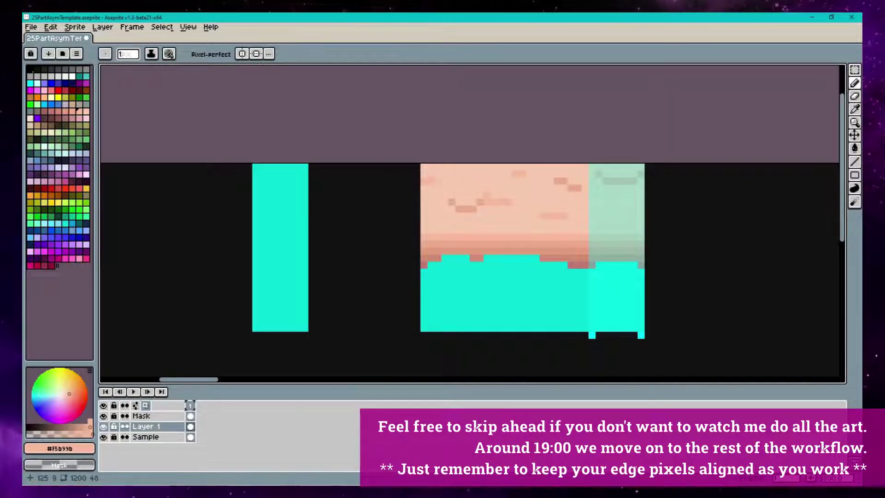
{"action": "left_click_drag", "start_coordinate": [627, 230], "coordinate": [230, 209]}
{"action": "left_click_drag", "start_coordinate": [600, 229], "coordinate": [455, 193]}
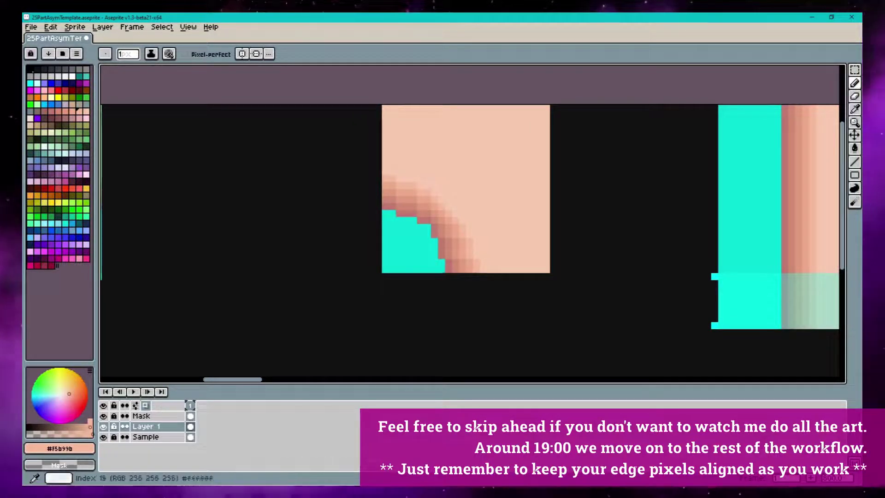
{"action": "left_click", "coordinate": [408, 263], "text": "alt"}
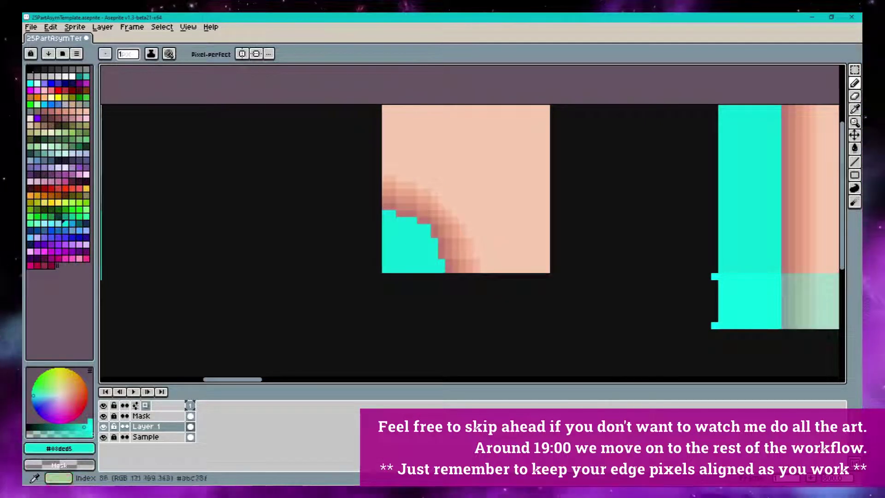
{"action": "left_click", "coordinate": [37, 83]}
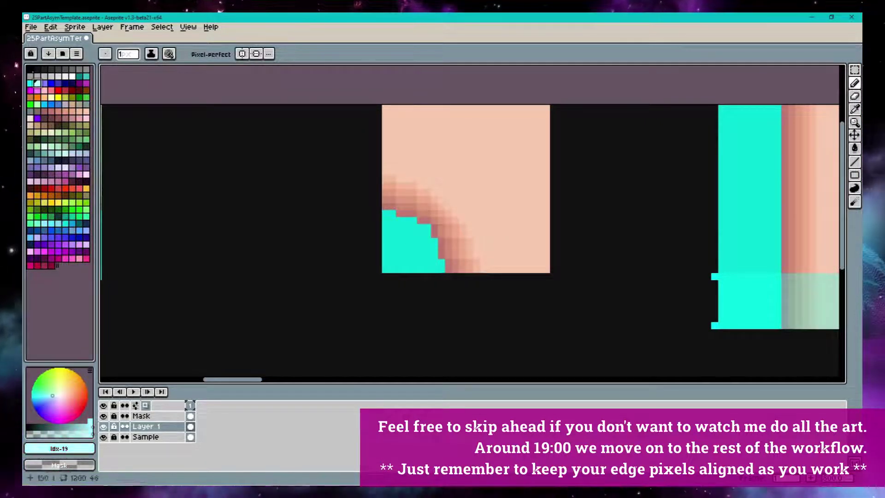
{"action": "left_click", "coordinate": [412, 221]}
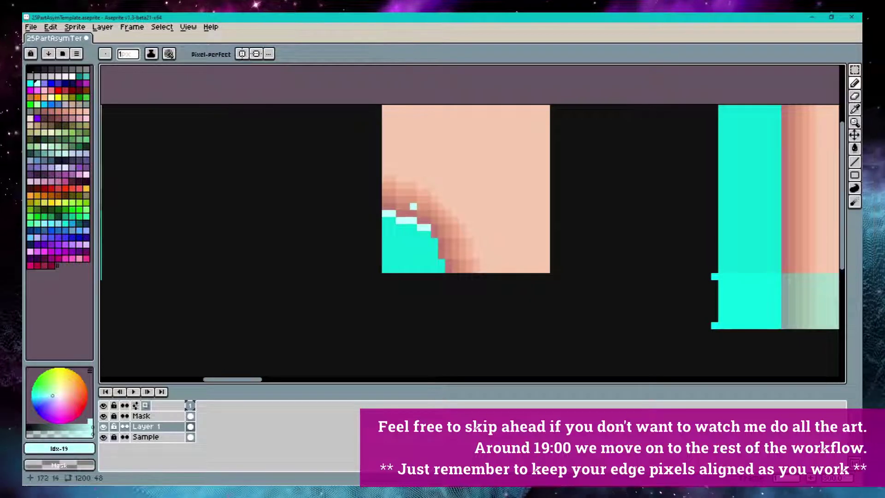
Trace the uneven waterline of the first horizontal edge and its tinted overlap section with a one-pixel pale cyan foam line.
{"action": "left_click_drag", "start_coordinate": [400, 213], "coordinate": [740, 207]}
{"action": "left_click_drag", "start_coordinate": [297, 179], "coordinate": [458, 186]}
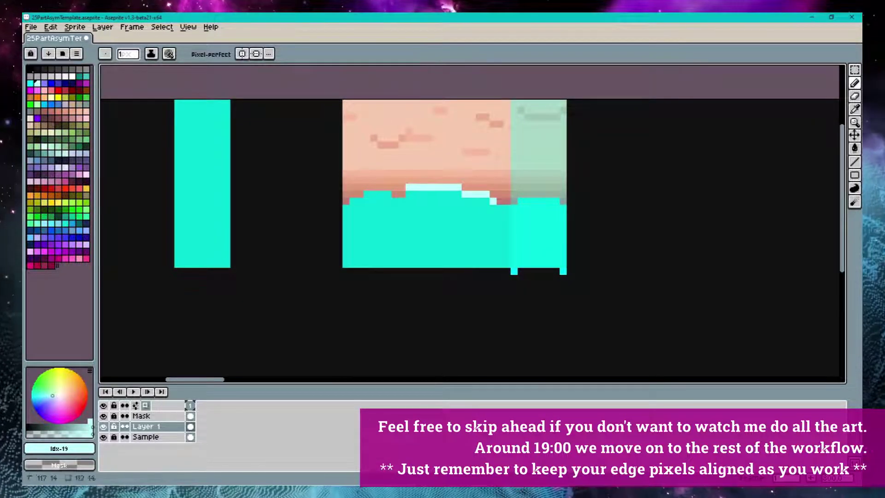
{"action": "left_click", "coordinate": [395, 201]}
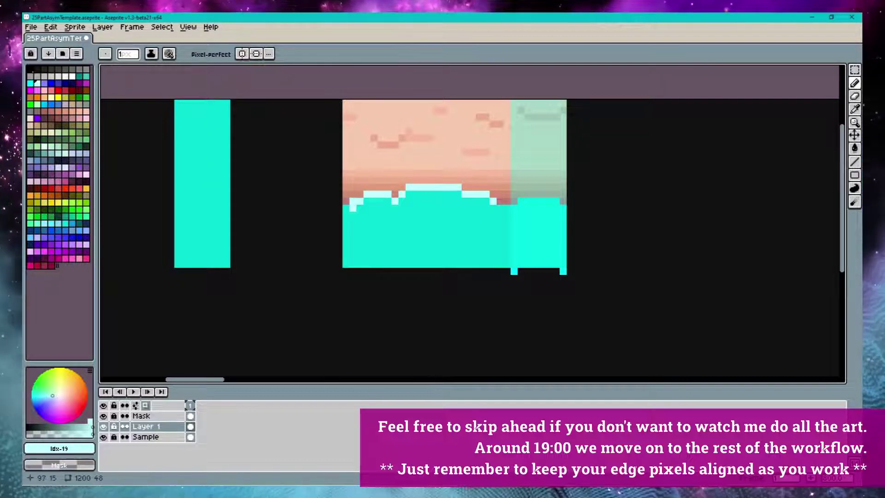
{"action": "left_click", "coordinate": [346, 208]}
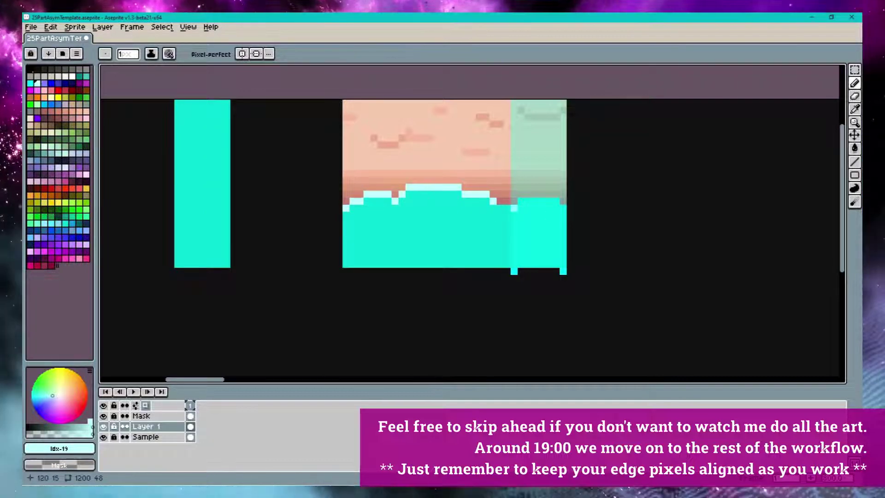
{"action": "left_click_drag", "start_coordinate": [527, 201], "coordinate": [560, 201]}
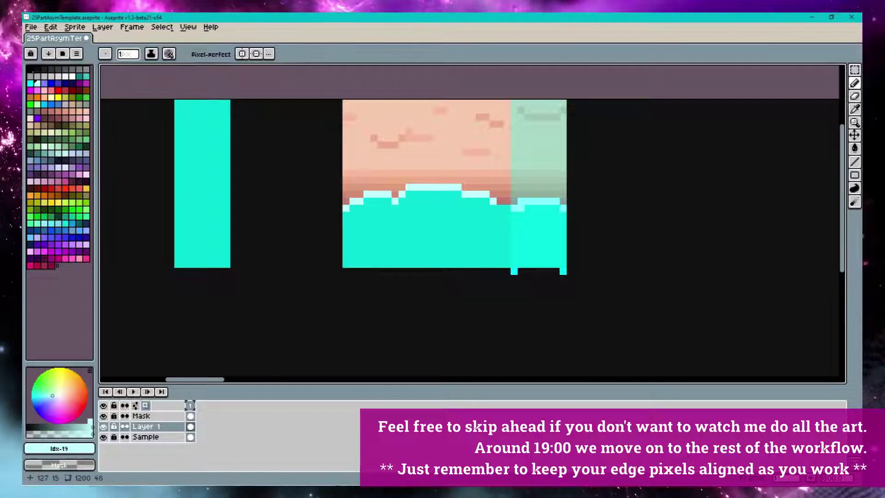
{"action": "left_click", "coordinate": [504, 208]}
{"action": "left_click", "coordinate": [470, 230], "text": "alt"}
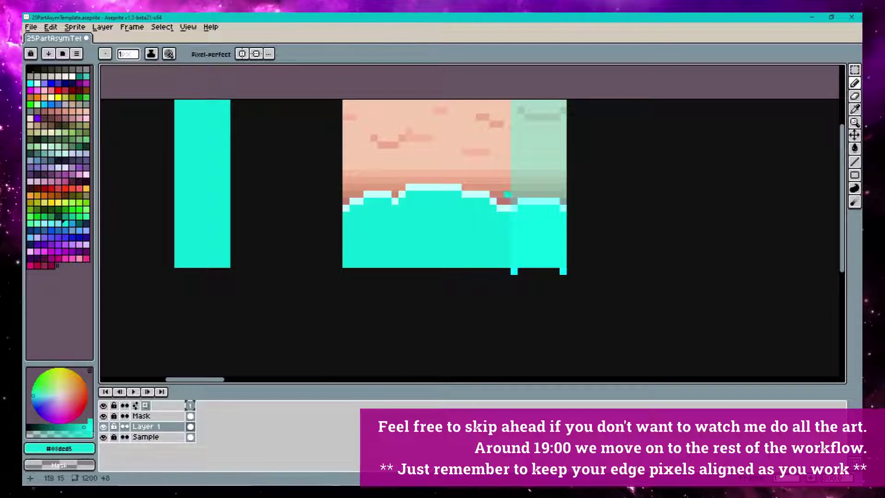
{"action": "left_click", "coordinate": [395, 187]}
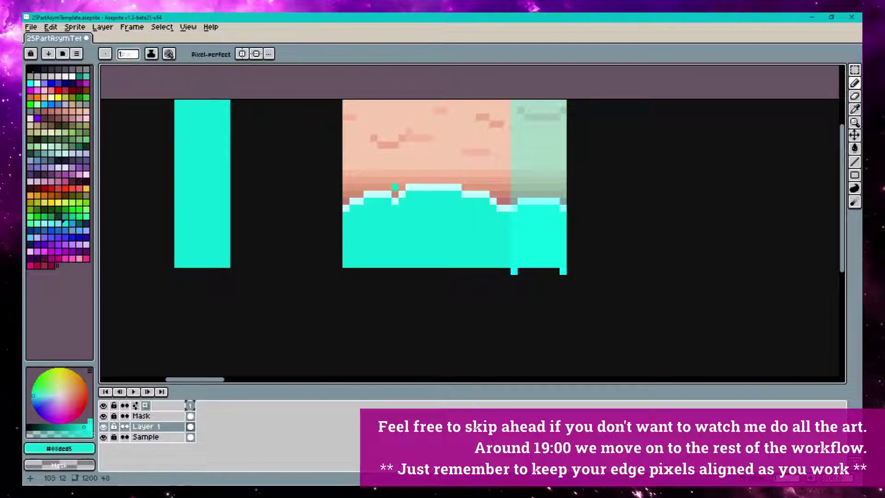
{"action": "left_click", "coordinate": [402, 194], "text": "alt"}
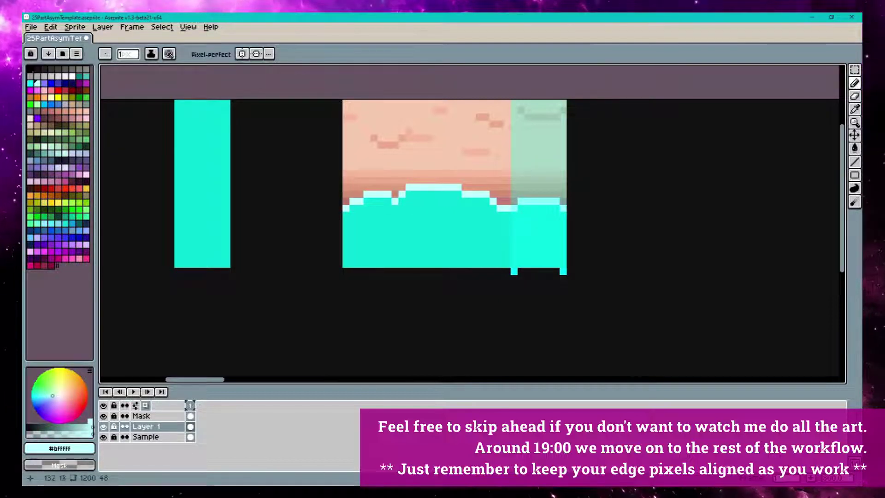
Pencil a pale cyan foam arc bulging into the sand along the upper waterline of the vertical edge part.
{"action": "key", "text": "space"}
{"action": "left_click_drag", "start_coordinate": [690, 201], "coordinate": [343, 172]}
{"action": "mouse_move", "coordinate": [770, 187]}
{"action": "left_mouse_down"}
{"action": "mouse_move", "coordinate": [592, 207]}
{"action": "mouse_move", "coordinate": [496, 203]}
{"action": "mouse_move", "coordinate": [589, 210]}
{"action": "mouse_move", "coordinate": [580, 198]}
{"action": "left_mouse_up"}
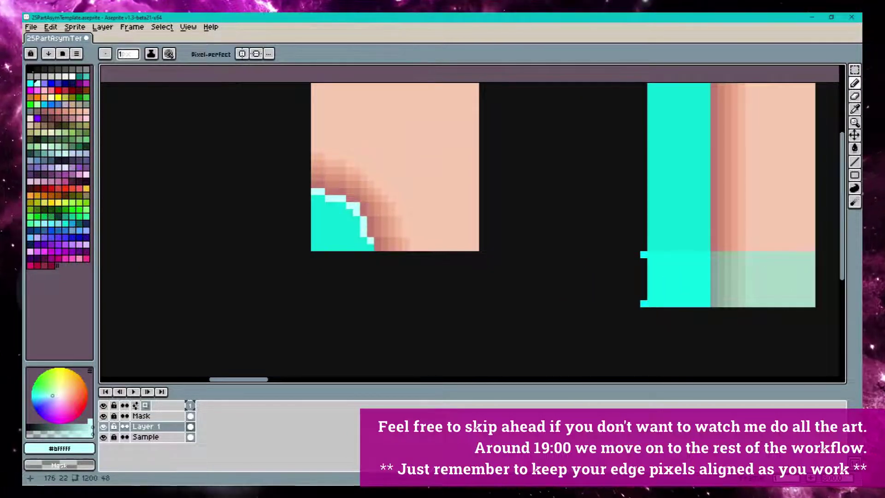
{"action": "key", "text": "space"}
{"action": "mouse_move", "coordinate": [664, 192]}
{"action": "left_mouse_down"}
{"action": "mouse_move", "coordinate": [376, 217]}
{"action": "mouse_move", "coordinate": [367, 227]}
{"action": "left_mouse_up"}
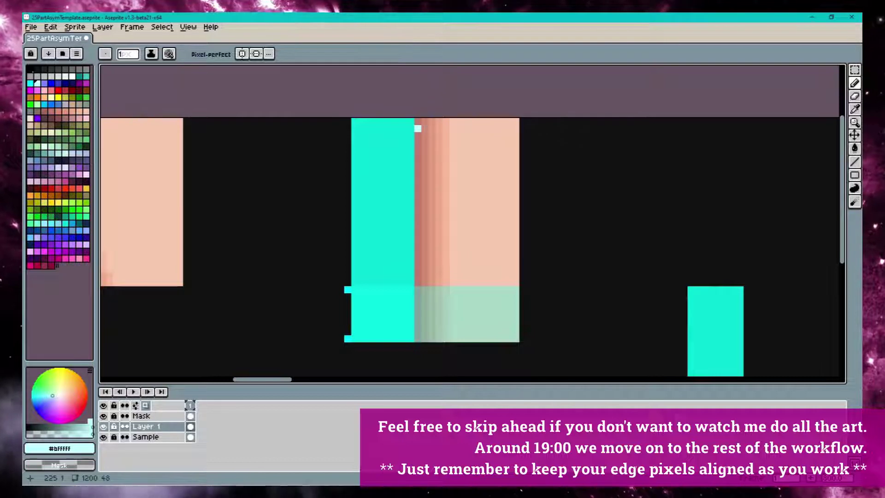
{"action": "mouse_move", "coordinate": [418, 121]}
{"action": "left_mouse_down"}
{"action": "mouse_move", "coordinate": [432, 149]}
{"action": "mouse_move", "coordinate": [417, 228]}
{"action": "left_mouse_up"}
Fill the gap between the vertical edge's foam arc and the water with turquoise, undoing the misplaced stroke.
{"action": "left_click", "coordinate": [405, 172], "text": "alt"}
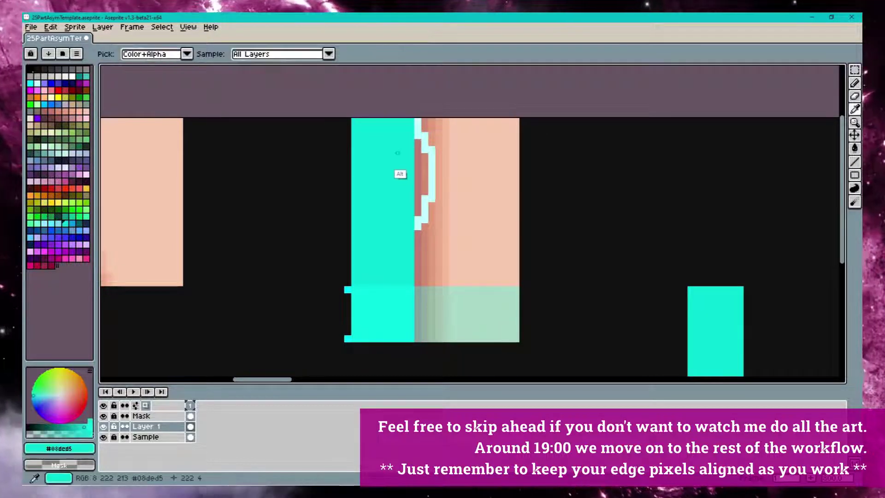
{"action": "mouse_move", "coordinate": [417, 147]}
{"action": "left_mouse_down"}
{"action": "mouse_move", "coordinate": [418, 211]}
{"action": "mouse_move", "coordinate": [424, 191]}
{"action": "left_mouse_up"}
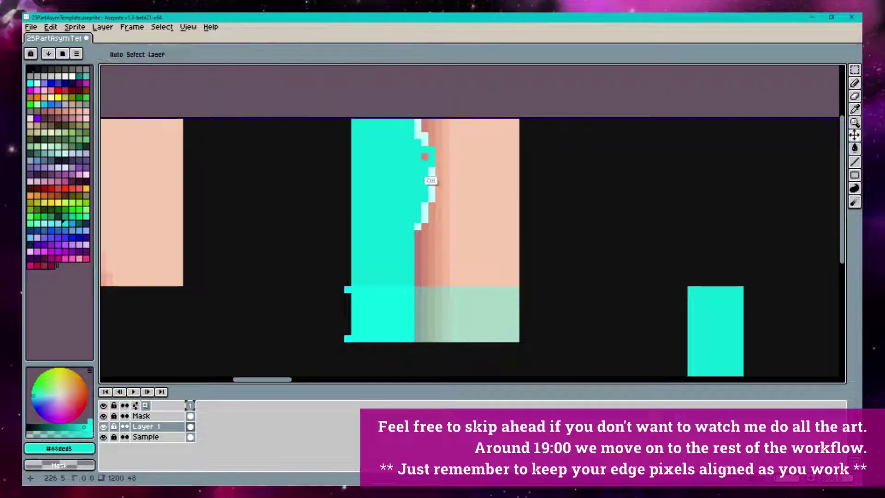
{"action": "key", "text": "ctrl+z"}
{"action": "left_click_drag", "start_coordinate": [424, 150], "coordinate": [424, 180]}
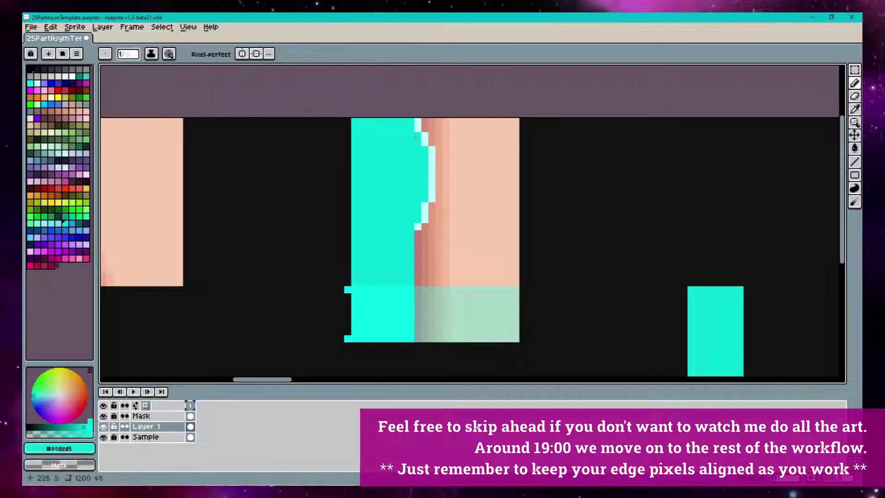
Pencil a two-pixel-deep dark rose notch into the vertical edge's water below the bulge and outline it with pale cyan foam.
{"action": "left_click", "coordinate": [418, 226], "text": "alt"}
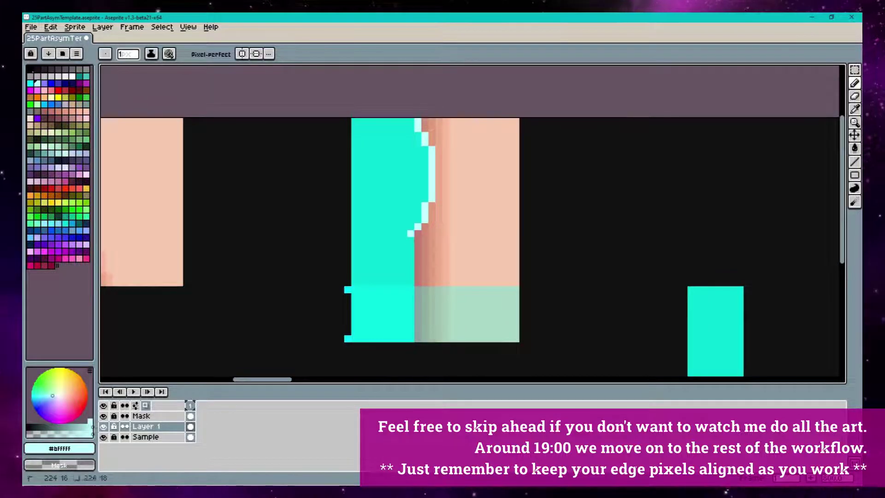
{"action": "left_click", "coordinate": [418, 250], "text": "alt"}
{"action": "left_click_drag", "start_coordinate": [410, 241], "coordinate": [411, 268]}
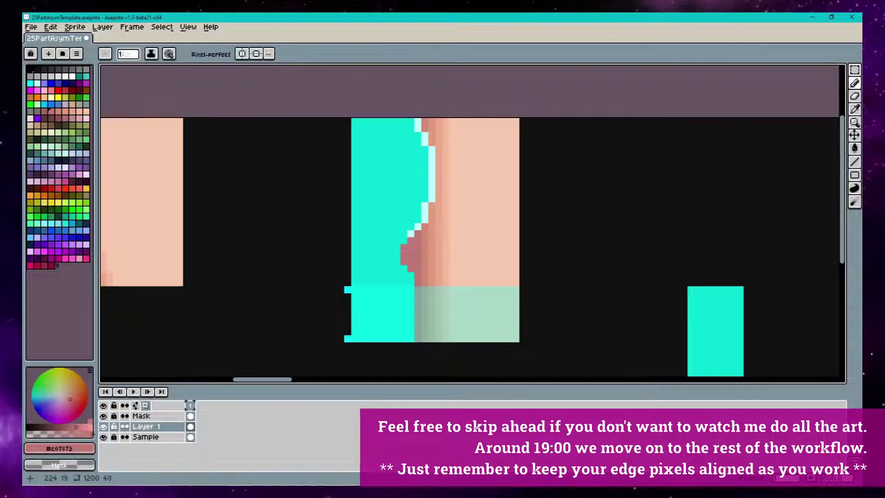
{"action": "left_click", "coordinate": [411, 233], "text": "alt"}
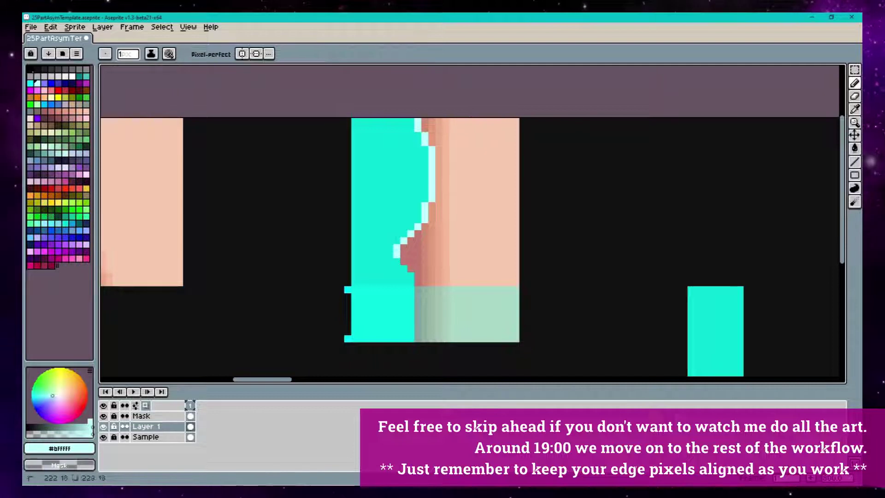
{"action": "left_click", "coordinate": [403, 269]}
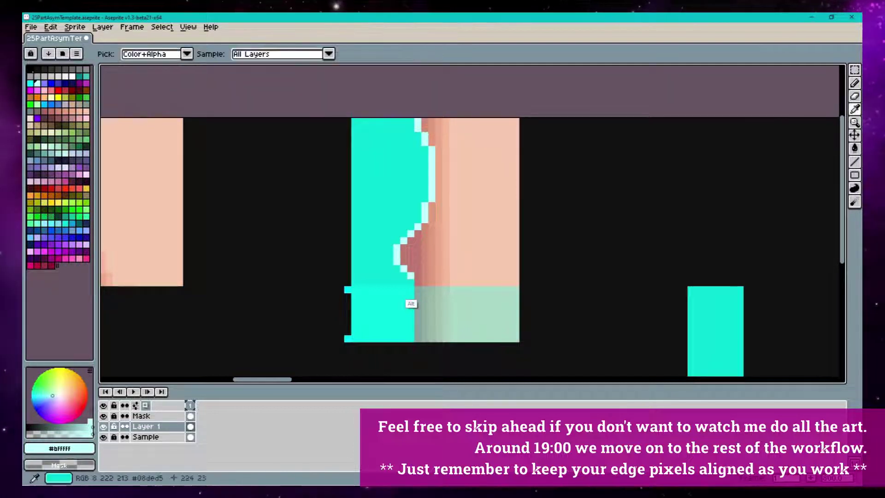
{"action": "left_click", "coordinate": [411, 304], "text": "alt"}
{"action": "left_click", "coordinate": [411, 279], "text": "alt"}
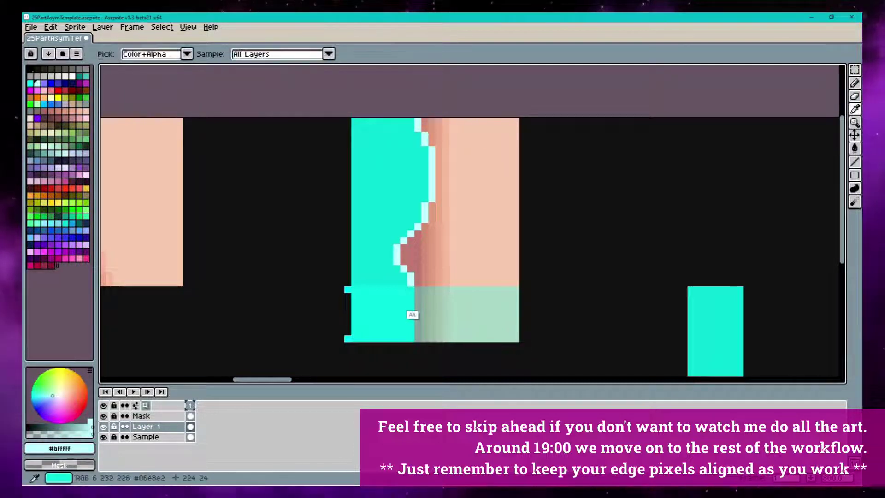
Pencil a pale cyan foam bulge through the first vertical edge's tinted overlap section and fill the gap behind it with turquoise.
{"action": "left_click", "coordinate": [411, 289]}
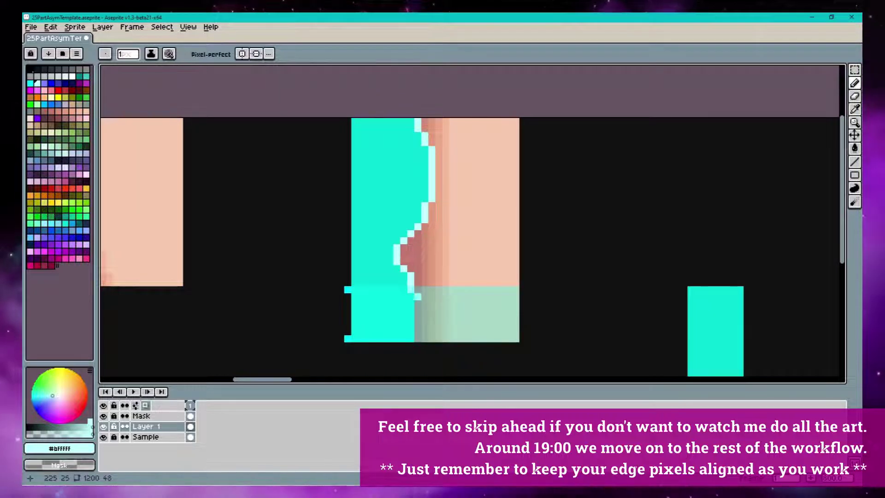
{"action": "left_click_drag", "start_coordinate": [417, 297], "coordinate": [425, 338]}
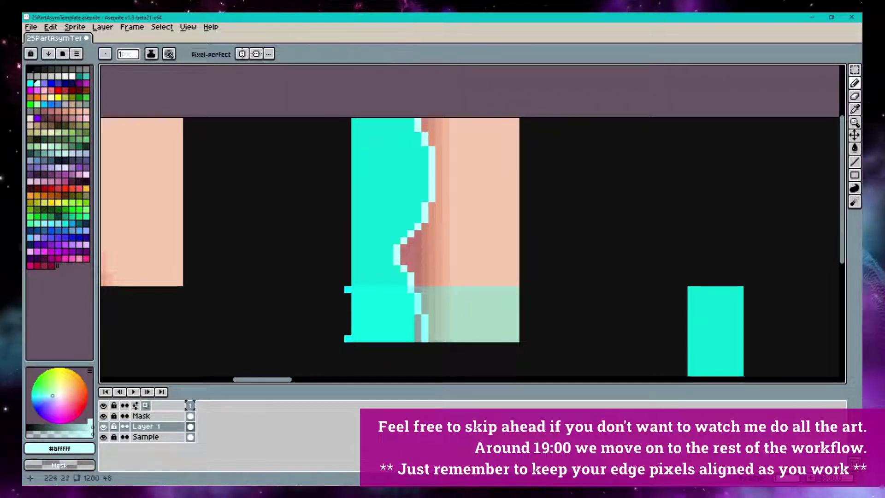
{"action": "key", "text": "ctrl+z"}
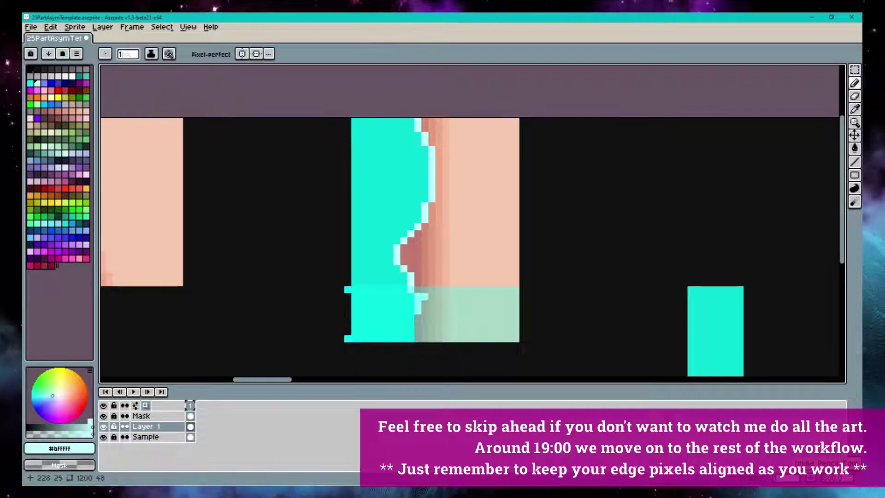
{"action": "left_click", "coordinate": [424, 310]}
{"action": "left_click_drag", "start_coordinate": [424, 311], "coordinate": [417, 333]}
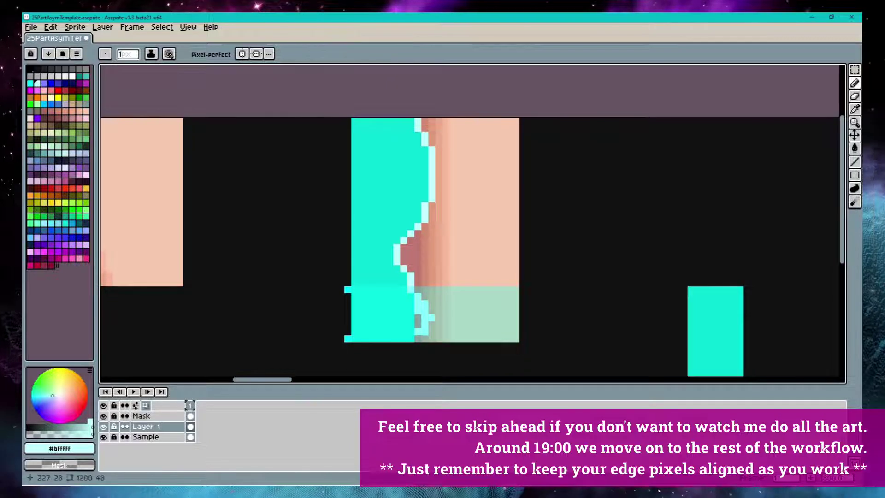
{"action": "left_click", "coordinate": [431, 268], "text": "alt"}
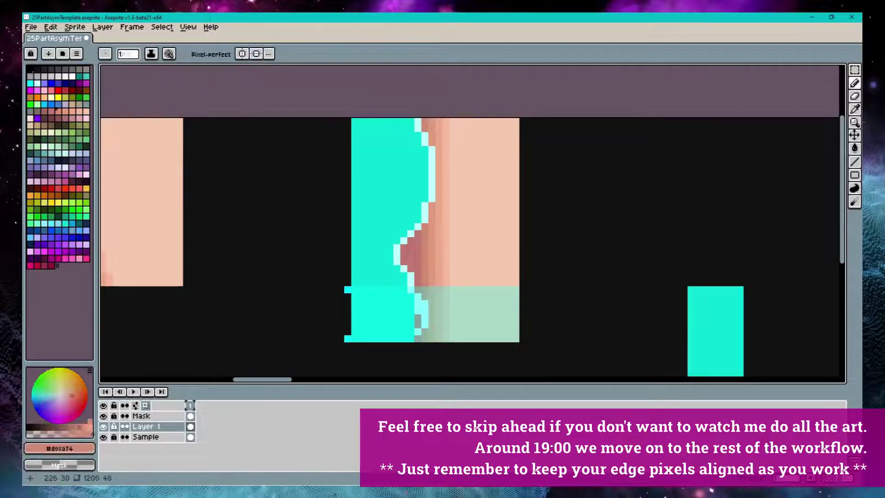
{"action": "left_click", "coordinate": [397, 252], "text": "alt"}
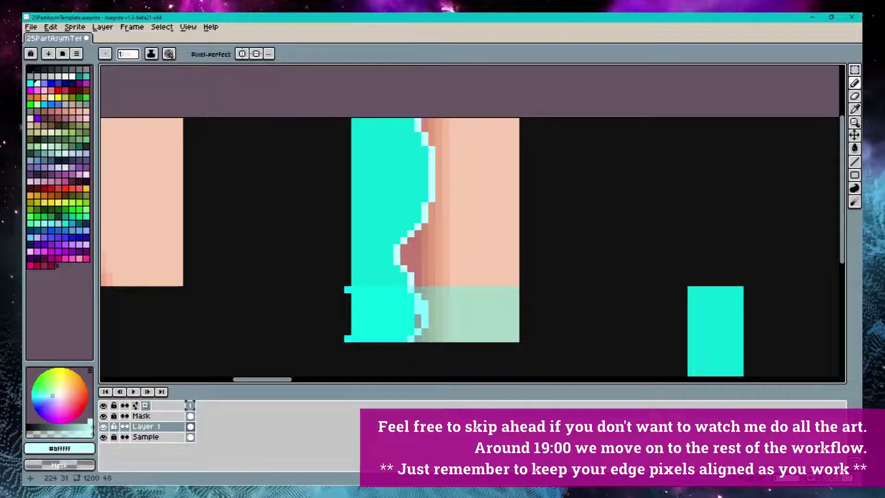
{"action": "left_click", "coordinate": [410, 338]}
{"action": "left_click", "coordinate": [372, 234], "text": "alt"}
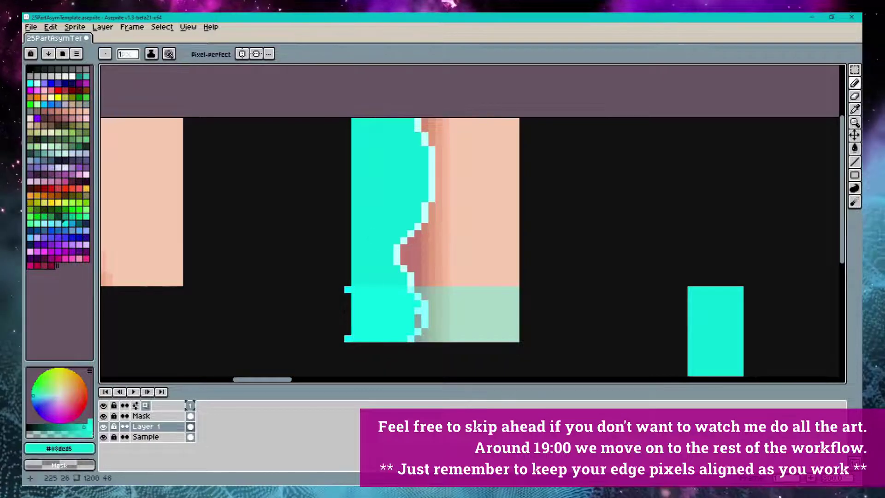
{"action": "left_click_drag", "start_coordinate": [418, 303], "coordinate": [418, 324]}
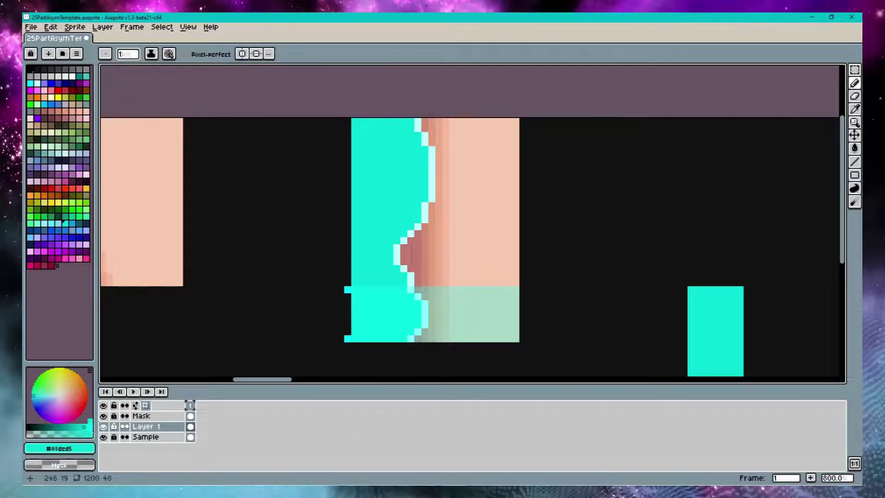
Examine the remaining unfoamed parts along the template strip and compare them with the finished edges.
{"action": "key", "text": "z"}
{"action": "left_click_drag", "start_coordinate": [601, 247], "coordinate": [335, 158]}
{"action": "left_click_drag", "start_coordinate": [441, 307], "coordinate": [430, 252]}
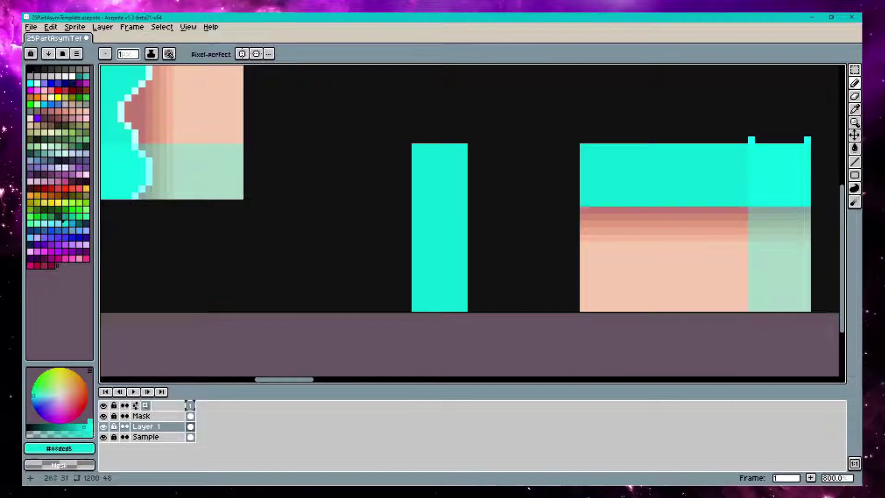
{"action": "left_click_drag", "start_coordinate": [470, 182], "coordinate": [611, 291]}
{"action": "left_click_drag", "start_coordinate": [545, 207], "coordinate": [340, 117]}
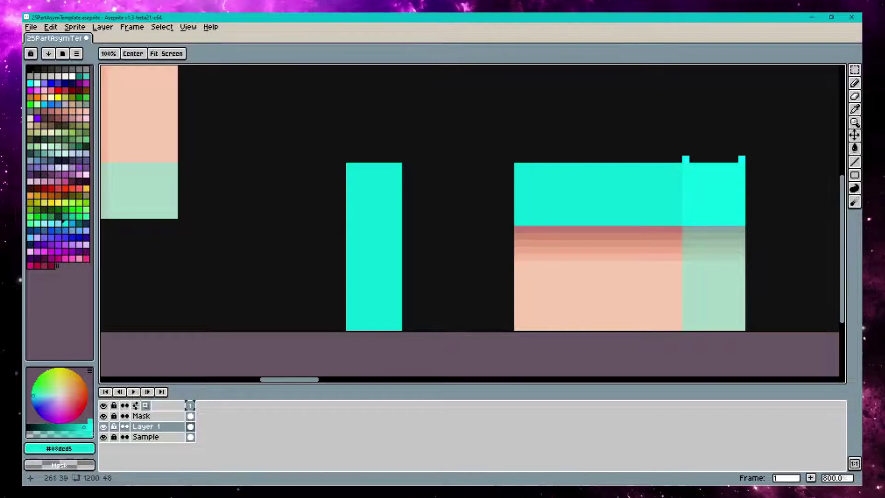
{"action": "key", "text": "b"}
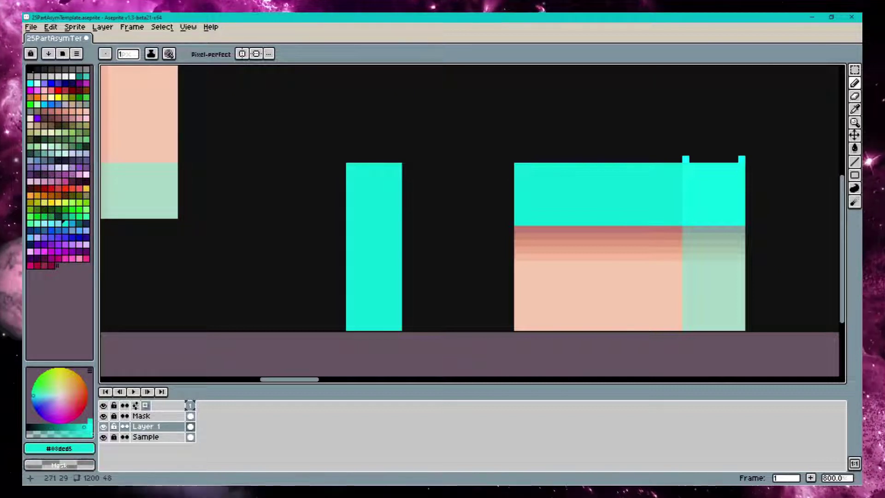
{"action": "scroll", "coordinate": [401, 198], "scroll_direction": "down", "scroll_amount": 4}
{"action": "scroll", "coordinate": [400, 198], "scroll_direction": "down", "scroll_amount": 3}
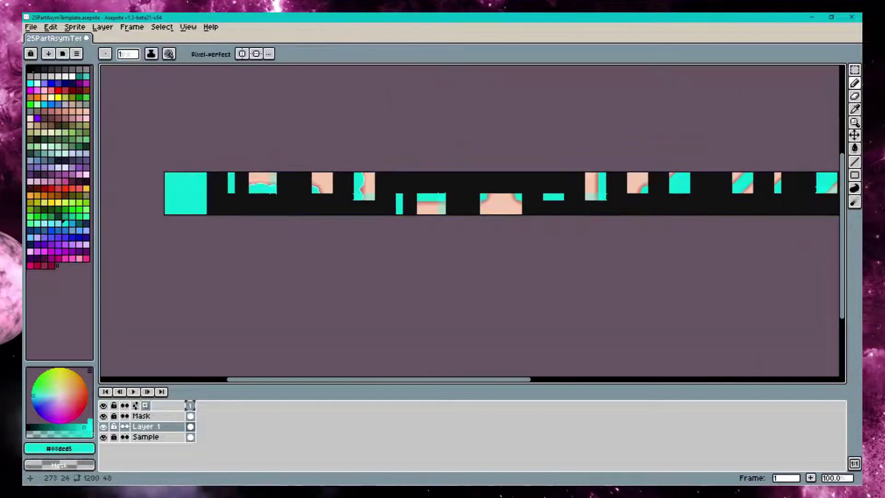
{"action": "left_click_drag", "start_coordinate": [325, 194], "coordinate": [539, 209]}
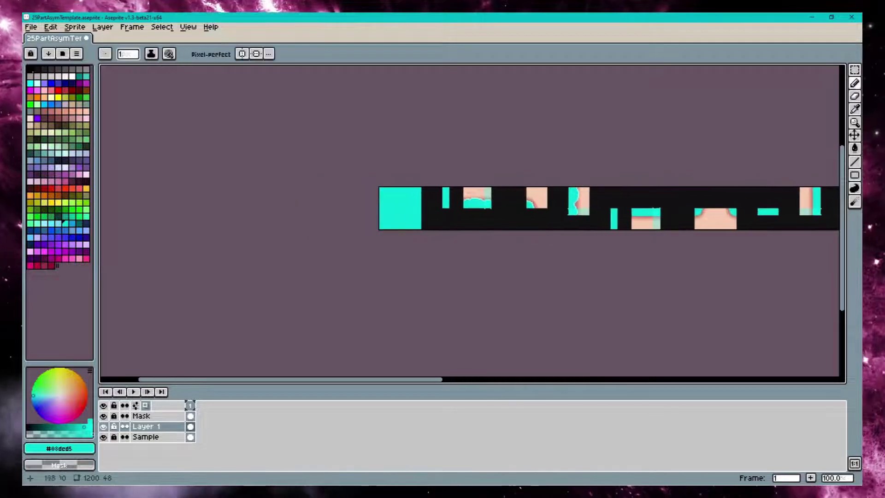
{"action": "left_click_drag", "start_coordinate": [628, 236], "coordinate": [266, 223]}
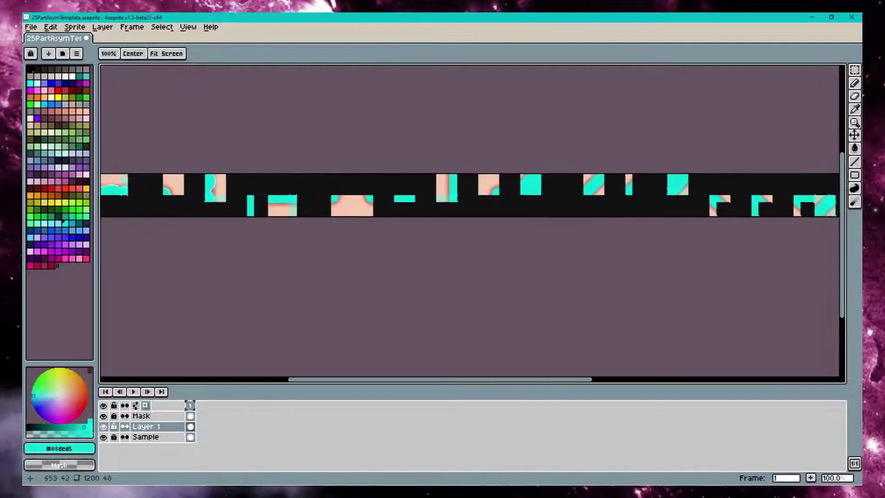
{"action": "mouse_move", "coordinate": [609, 222]}
{"action": "left_mouse_down"}
{"action": "mouse_move", "coordinate": [413, 212]}
{"action": "mouse_move", "coordinate": [300, 223]}
{"action": "mouse_move", "coordinate": [631, 230]}
{"action": "left_mouse_up"}
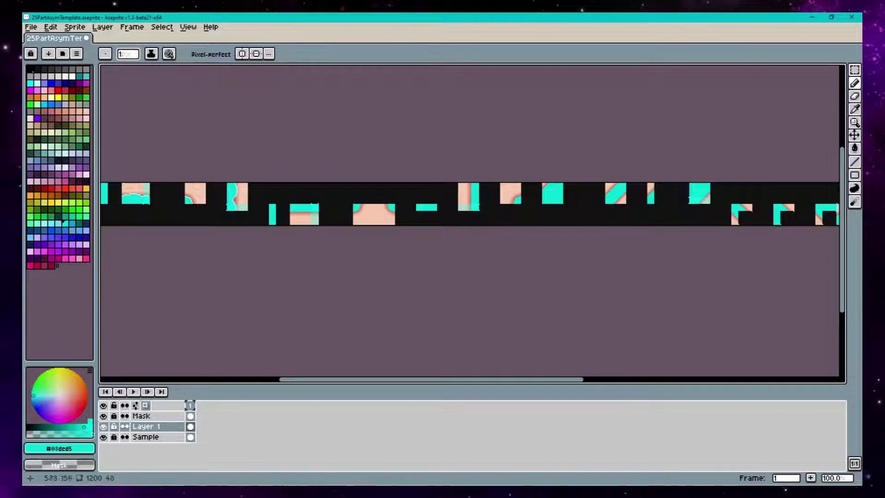
{"action": "left_click_drag", "start_coordinate": [557, 379], "coordinate": [524, 379]}
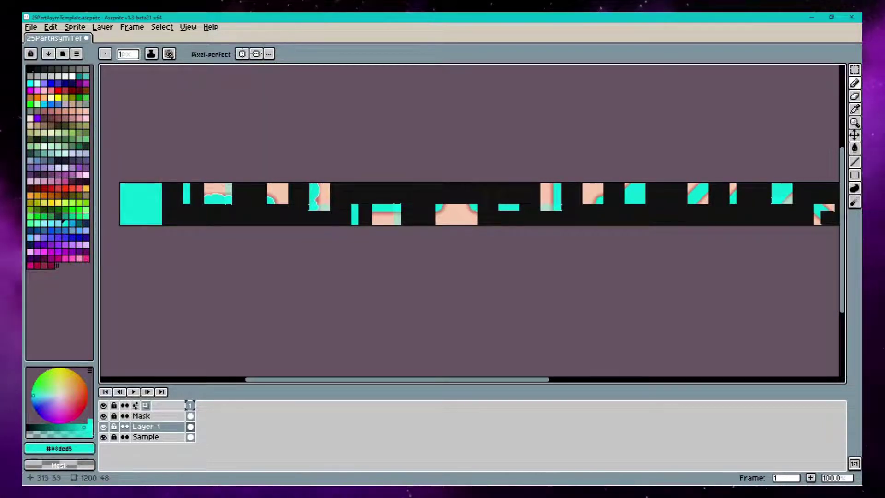
{"action": "scroll", "coordinate": [403, 201], "scroll_direction": "up", "scroll_amount": 4}
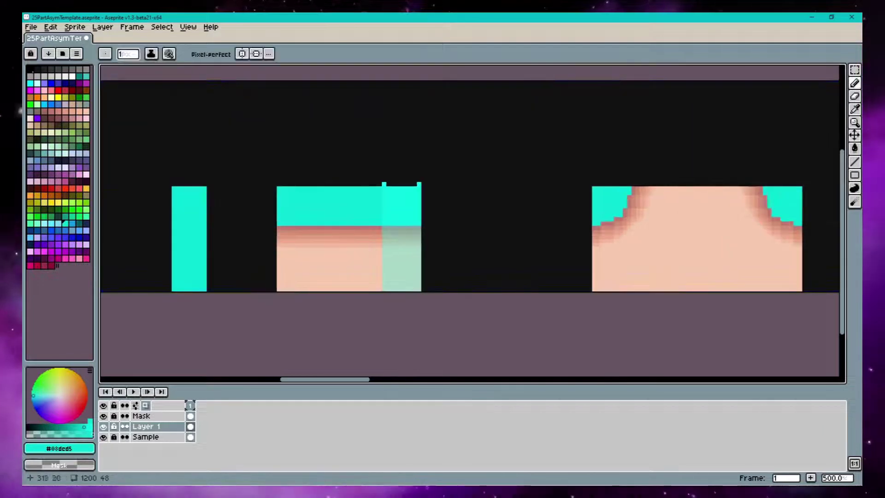
{"action": "left_click_drag", "start_coordinate": [414, 215], "coordinate": [576, 243]}
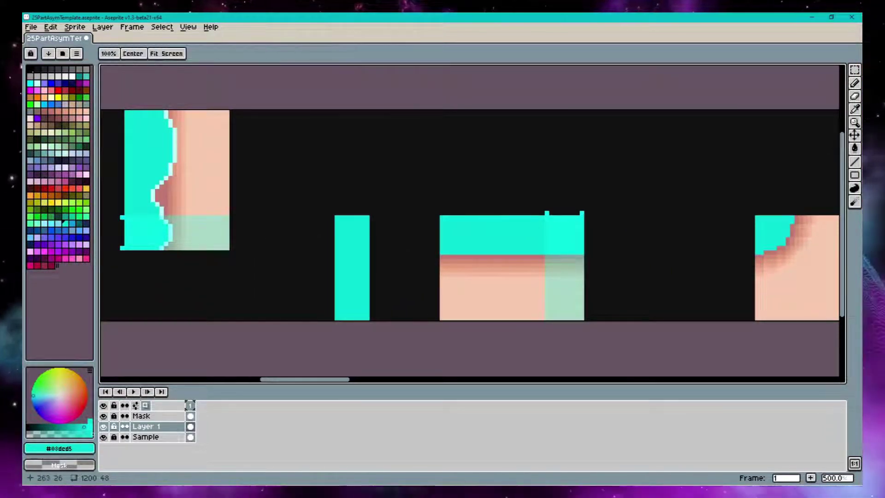
{"action": "left_click_drag", "start_coordinate": [330, 243], "coordinate": [585, 256]}
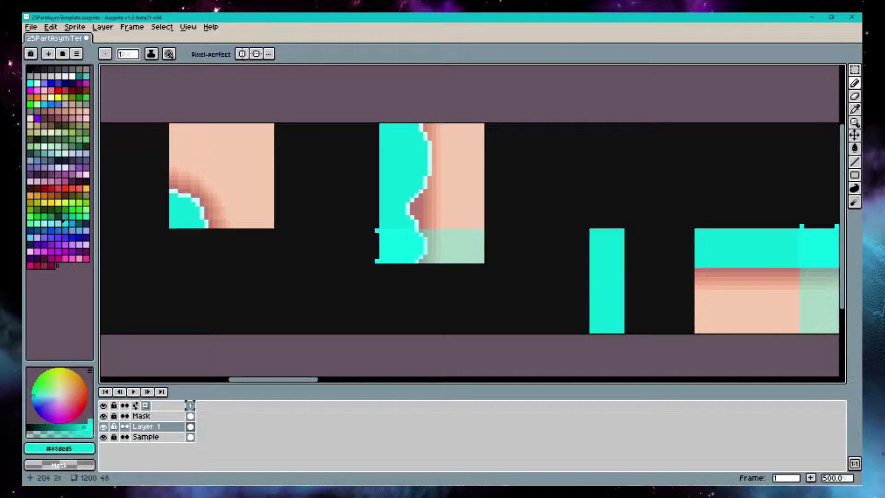
Draw a pale cyan foam line bulging into the sand along the second horizontal edge and its overlap, filling the gap with turquoise.
{"action": "left_click", "coordinate": [428, 178], "text": "alt"}
{"action": "mouse_move", "coordinate": [701, 295]}
{"action": "left_mouse_down"}
{"action": "mouse_move", "coordinate": [556, 271]}
{"action": "mouse_move", "coordinate": [376, 266]}
{"action": "mouse_move", "coordinate": [382, 240]}
{"action": "mouse_move", "coordinate": [412, 248]}
{"action": "left_mouse_up"}
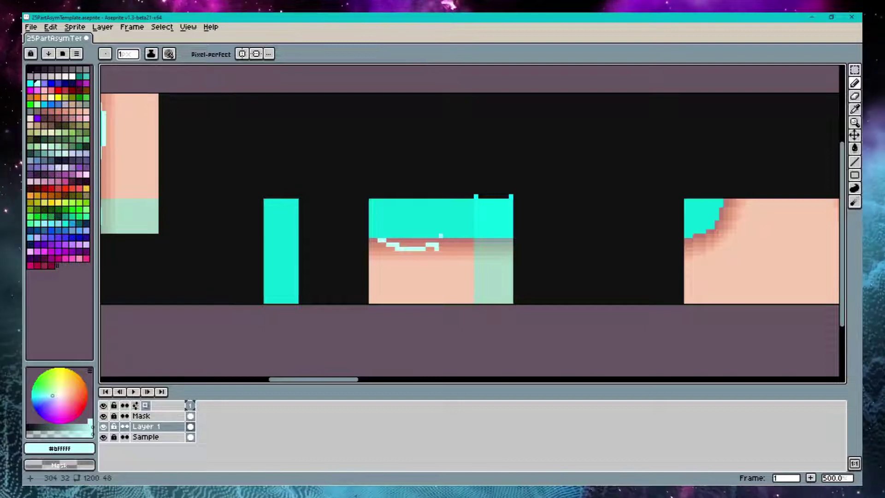
{"action": "key", "text": "ctrl+z"}
{"action": "left_click_drag", "start_coordinate": [432, 245], "coordinate": [482, 235]}
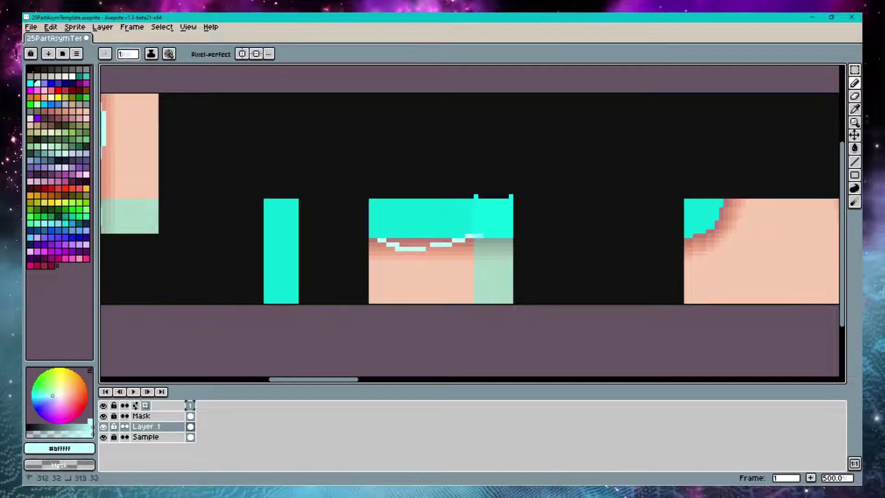
{"action": "left_click", "coordinate": [417, 219], "text": "alt"}
{"action": "left_click", "coordinate": [423, 249], "text": "alt"}
{"action": "left_click", "coordinate": [427, 249]}
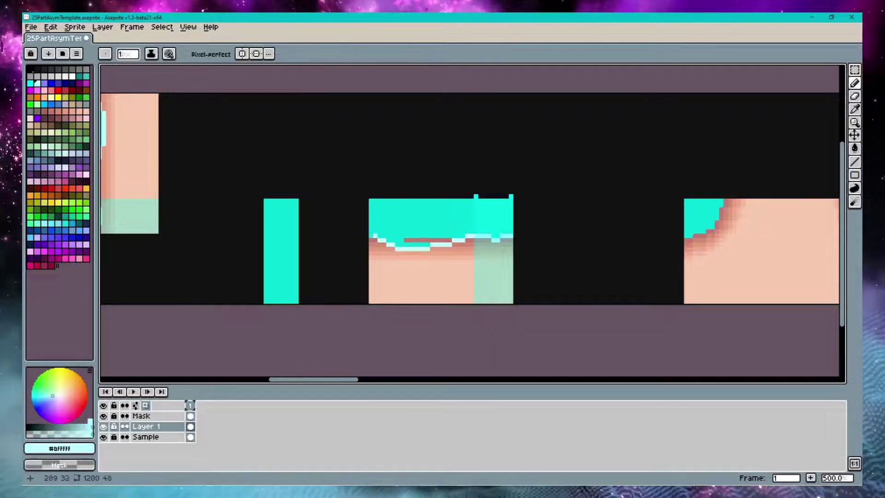
{"action": "left_click", "coordinate": [388, 230], "text": "alt"}
{"action": "left_click_drag", "start_coordinate": [376, 236], "coordinate": [449, 240]}
Line both corner waterlines of the wide double-corner part with pale cyan foam and add small foam flecks in their water.
{"action": "left_click_drag", "start_coordinate": [449, 240], "coordinate": [200, 225]}
{"action": "left_click", "coordinate": [200, 228], "text": "alt"}
{"action": "mouse_move", "coordinate": [436, 220]}
{"action": "left_mouse_down"}
{"action": "mouse_move", "coordinate": [464, 212]}
{"action": "mouse_move", "coordinate": [471, 186]}
{"action": "mouse_move", "coordinate": [461, 210]}
{"action": "left_mouse_up"}
{"action": "key", "text": "ctrl+z"}
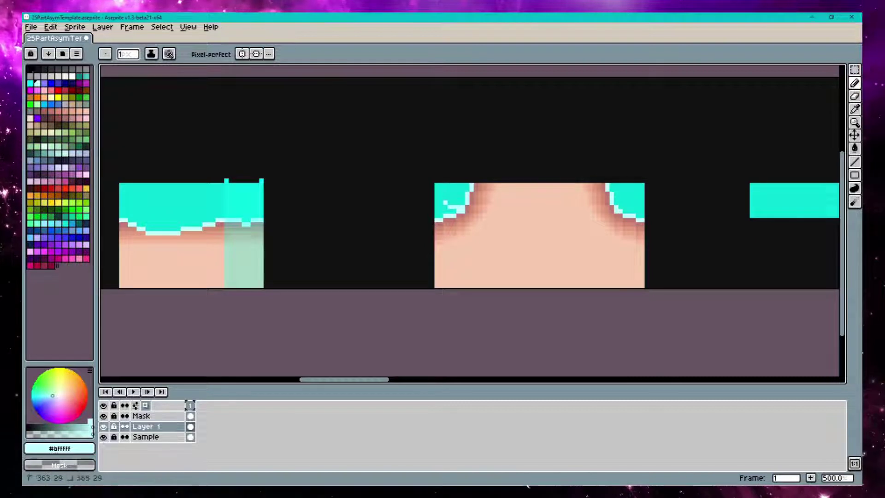
{"action": "left_click", "coordinate": [633, 203]}
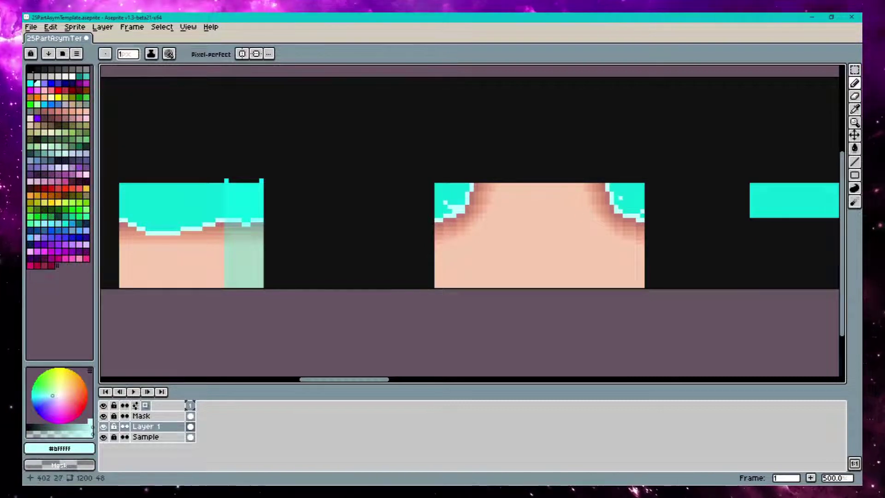
Pencil a dark rose bulge into the water of the second vertical edge's upper section, undoing the misplaced foam stroke.
{"action": "left_click_drag", "start_coordinate": [489, 189], "coordinate": [179, 150]}
{"action": "left_click_drag", "start_coordinate": [717, 83], "coordinate": [422, 198]}
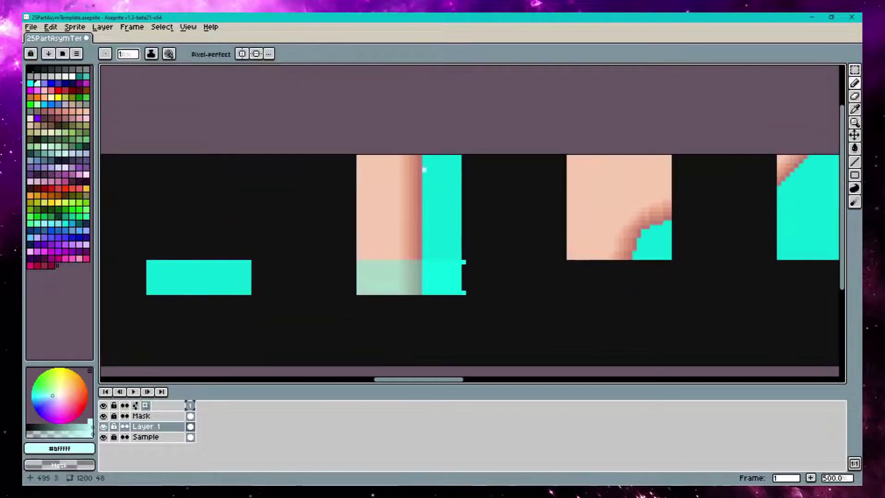
{"action": "left_click_drag", "start_coordinate": [423, 164], "coordinate": [421, 239]}
{"action": "key", "text": "ctrl+z"}
{"action": "left_click", "coordinate": [424, 165], "text": "alt"}
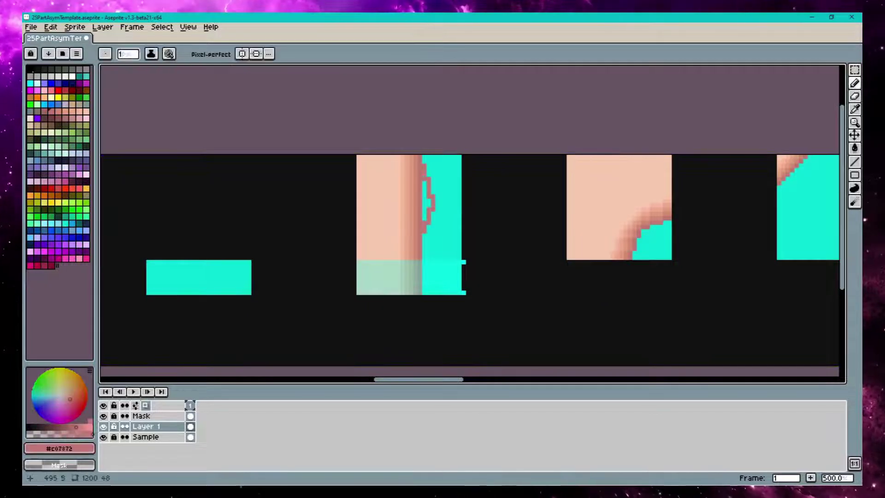
{"action": "left_click", "coordinate": [424, 236]}
Trace the second vertical edge's waterline, including the rose bulge and tinted overlap section, with a one-pixel pale cyan foam line.
{"action": "left_click_drag", "start_coordinate": [424, 236], "coordinate": [647, 208]}
{"action": "left_click", "coordinate": [247, 272], "text": "alt"}
{"action": "left_click_drag", "start_coordinate": [647, 142], "coordinate": [438, 162]}
{"action": "left_click_drag", "start_coordinate": [438, 148], "coordinate": [438, 153]}
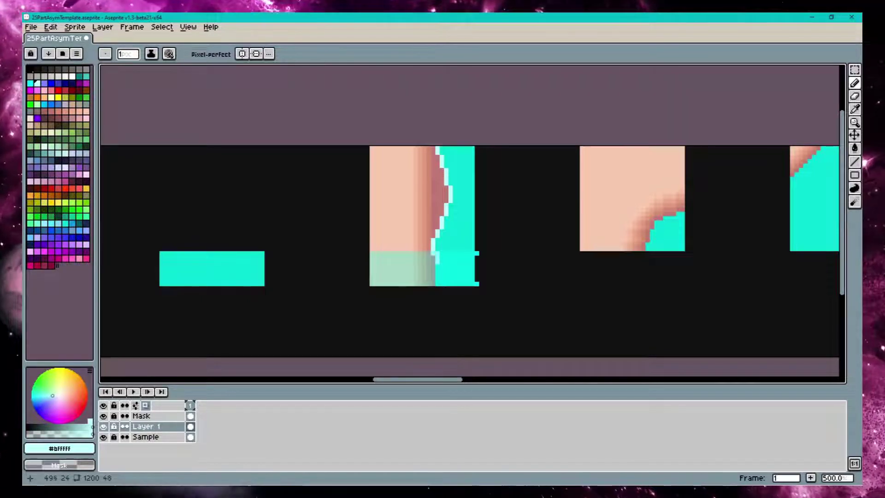
{"action": "left_click_drag", "start_coordinate": [433, 267], "coordinate": [433, 275]}
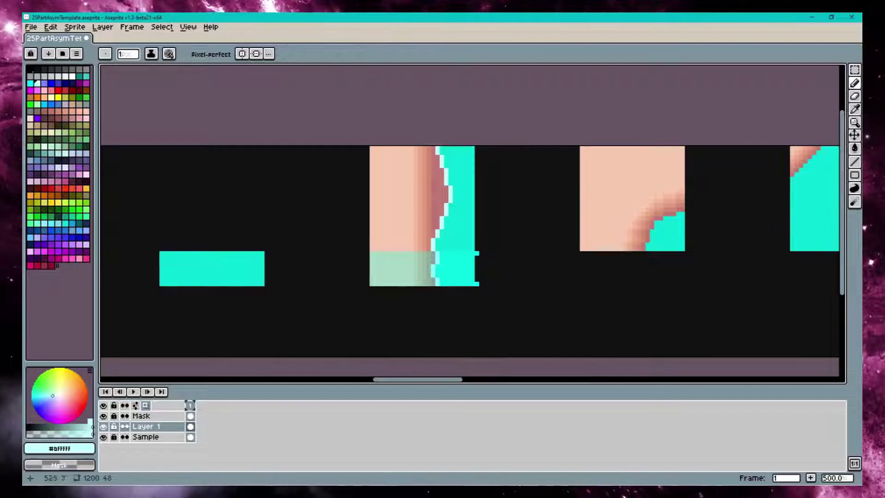
Pencil a rounded pale cyan foam arc into the sand around the next corner part's water, undoing the uneven first attempt.
{"action": "key", "text": "space"}
{"action": "left_click_drag", "start_coordinate": [688, 218], "coordinate": [435, 197]}
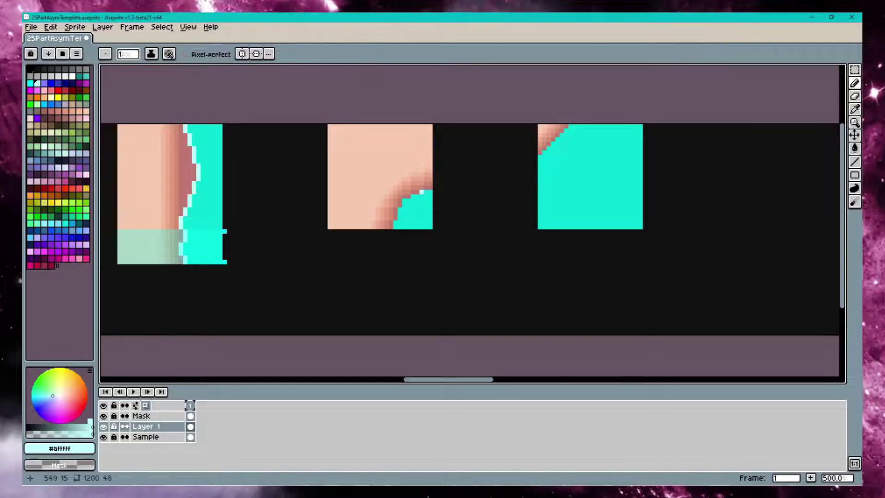
{"action": "mouse_move", "coordinate": [422, 190]}
{"action": "left_mouse_down"}
{"action": "mouse_move", "coordinate": [385, 195]}
{"action": "mouse_move", "coordinate": [391, 226]}
{"action": "left_mouse_up"}
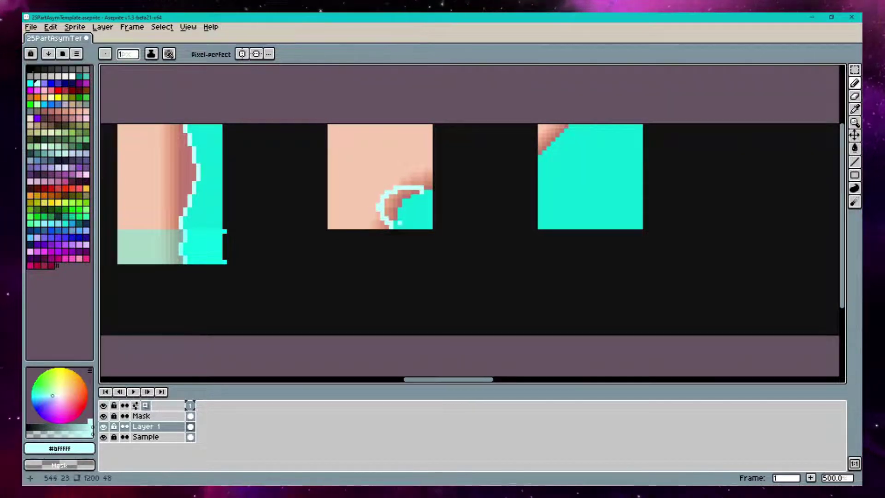
{"action": "key", "text": "ctrl+z"}
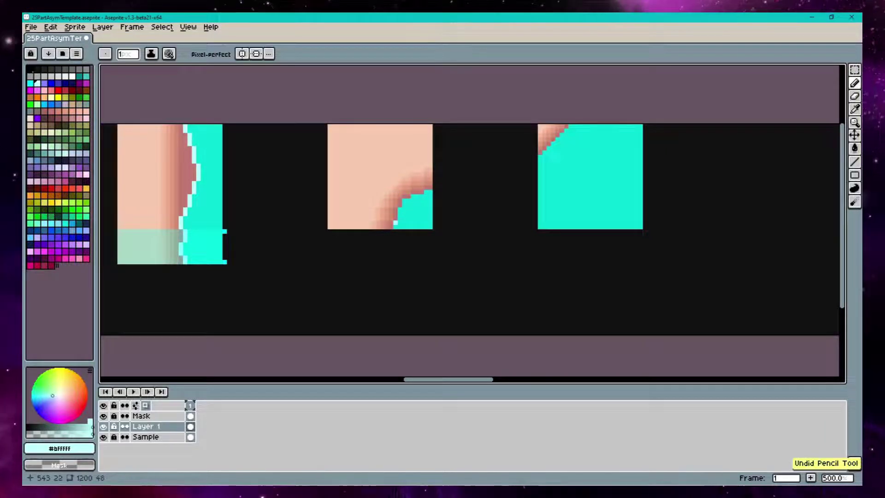
{"action": "mouse_move", "coordinate": [393, 222]}
{"action": "left_mouse_down"}
{"action": "mouse_move", "coordinate": [382, 205]}
{"action": "mouse_move", "coordinate": [399, 179]}
{"action": "mouse_move", "coordinate": [427, 188]}
{"action": "left_mouse_up"}
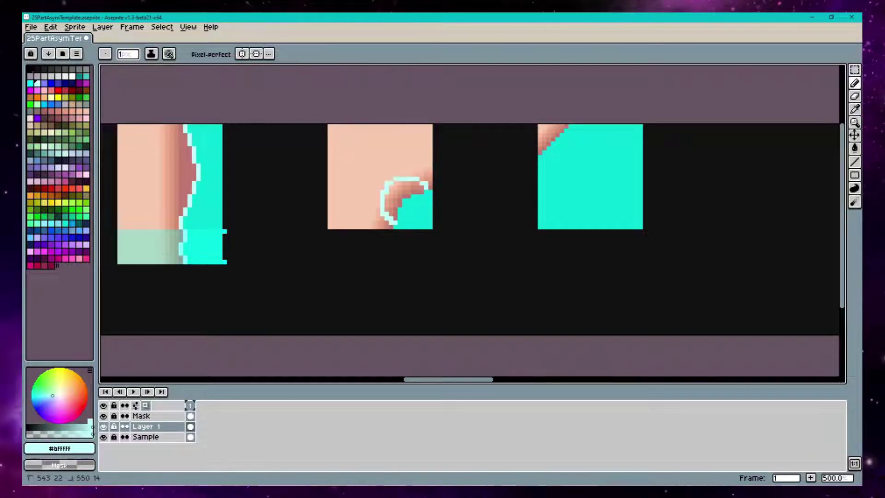
Fill the sand between the corner part's foam arc and its water with turquoise, covering the leftover rose pixels.
{"action": "left_click", "coordinate": [65, 223]}
{"action": "left_click_drag", "start_coordinate": [395, 218], "coordinate": [390, 196]}
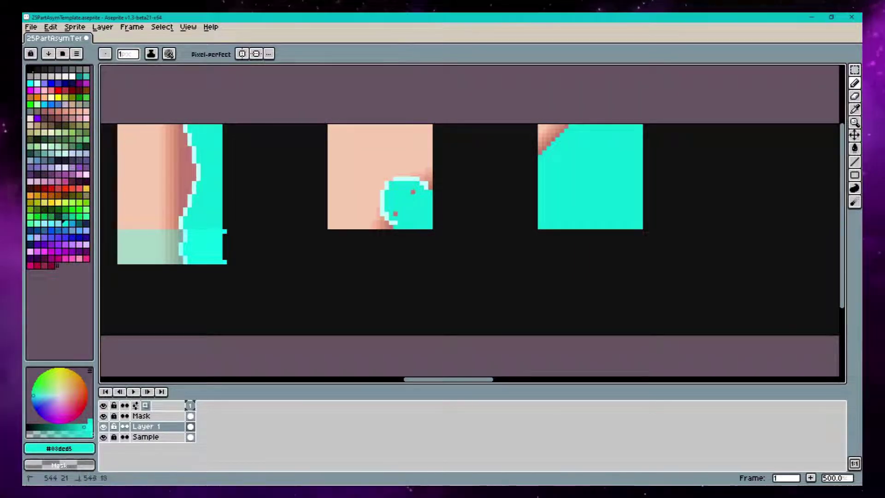
{"action": "left_click", "coordinate": [395, 214]}
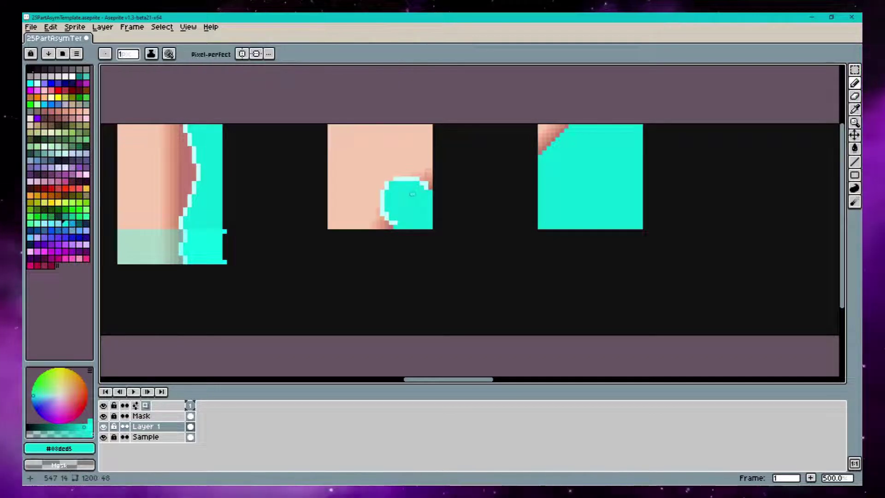
Pencil a rounded turquoise inlet into the corner part's sand, joined to its water, and outline it with pale cyan foam.
{"action": "mouse_move", "coordinate": [391, 180]}
{"action": "left_mouse_down"}
{"action": "mouse_move", "coordinate": [394, 147]}
{"action": "mouse_move", "coordinate": [362, 182]}
{"action": "mouse_move", "coordinate": [367, 156]}
{"action": "mouse_move", "coordinate": [375, 161]}
{"action": "mouse_move", "coordinate": [382, 144]}
{"action": "left_mouse_up"}
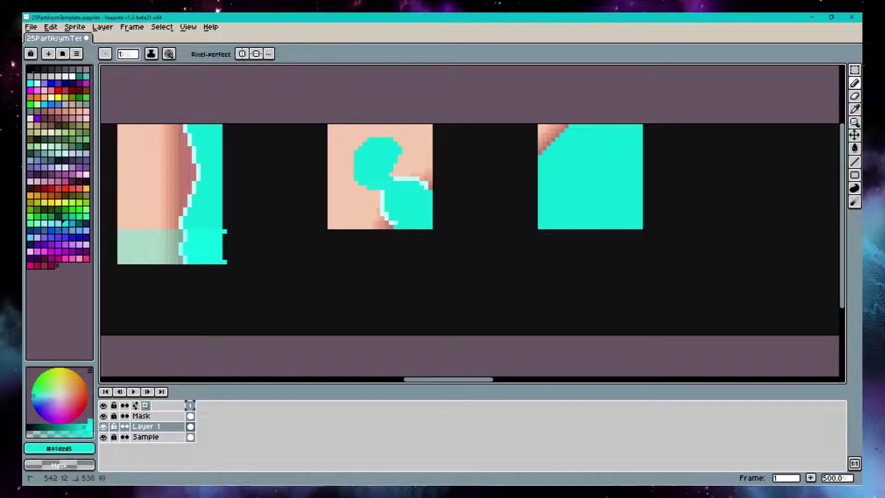
{"action": "left_click", "coordinate": [395, 179], "text": "alt"}
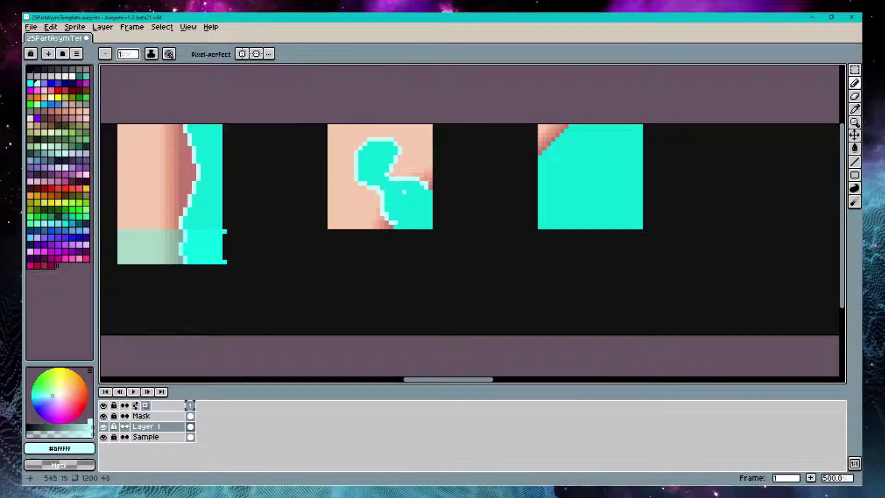
{"action": "left_click", "coordinate": [392, 192], "text": "alt"}
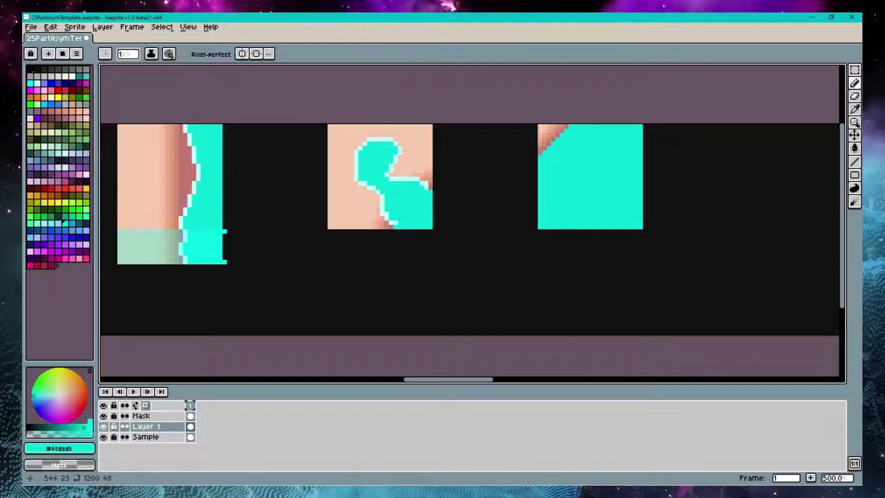
Extend the corner part's pale cyan foam line to the part's lower and right borders and clean up its edge pixels.
{"action": "left_click", "coordinate": [395, 223], "text": "alt"}
{"action": "left_click", "coordinate": [395, 226]}
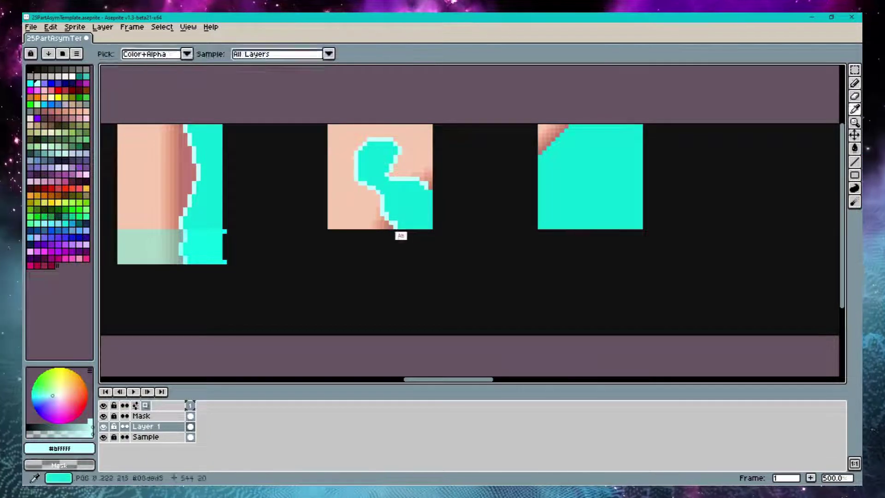
{"action": "left_click", "coordinate": [395, 225], "text": "alt"}
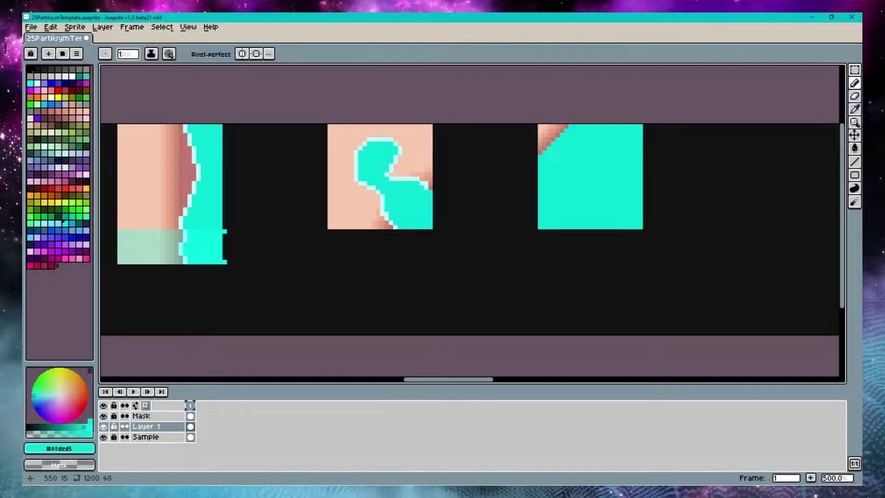
{"action": "left_click", "coordinate": [393, 226], "text": "alt"}
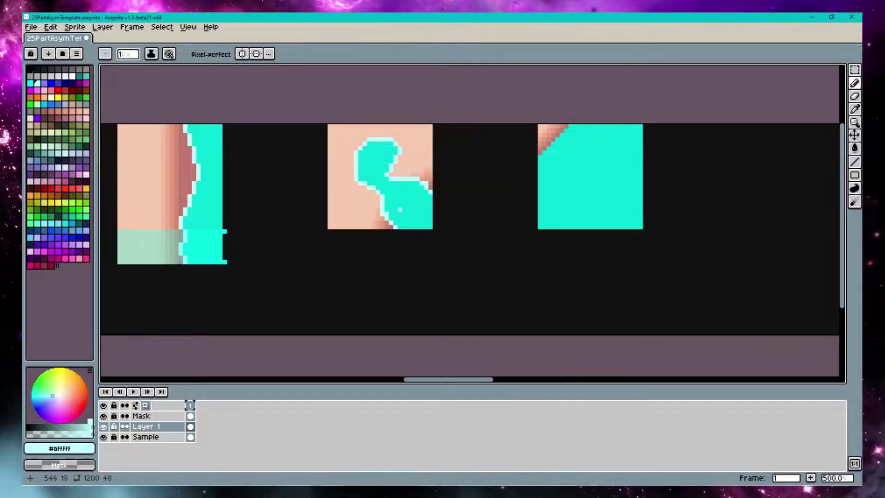
{"action": "left_click", "coordinate": [388, 214], "text": "alt"}
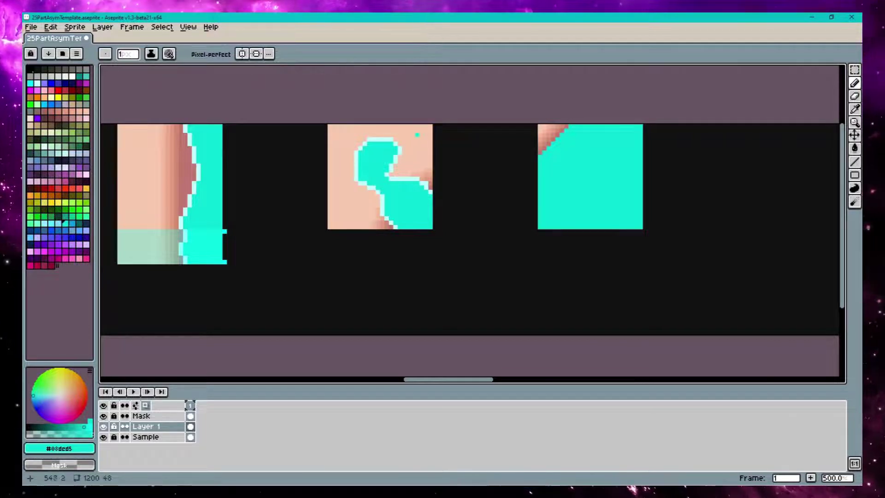
{"action": "key", "text": "alt"}
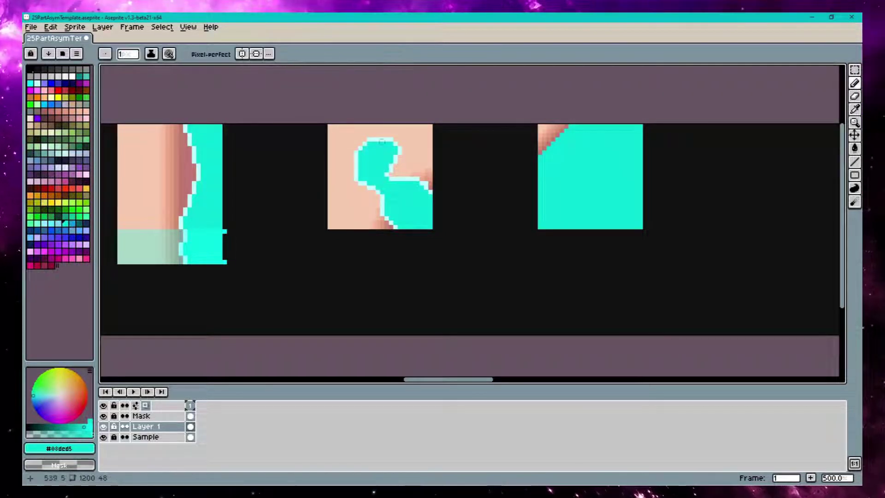
Pencil short pale cyan ripple marks inside the corner part's inlet and its lower water area.
{"action": "left_click", "coordinate": [369, 152], "text": "alt"}
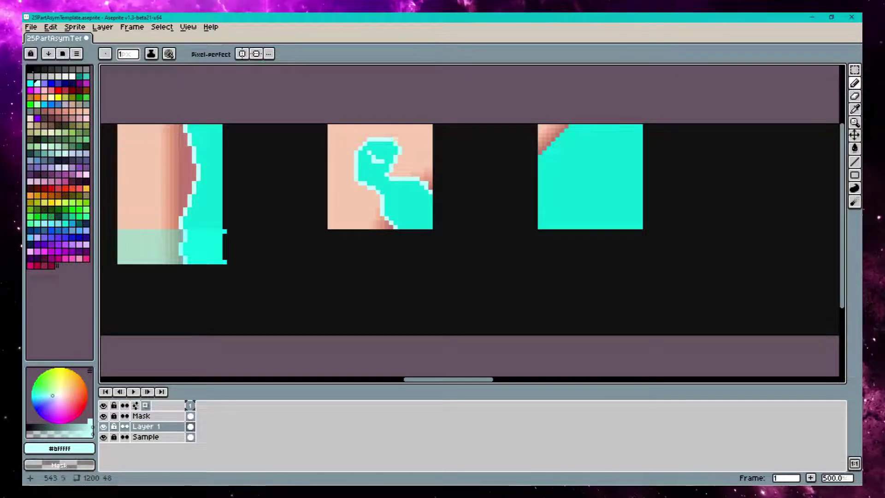
{"action": "left_click", "coordinate": [378, 152], "text": "alt"}
{"action": "left_click", "coordinate": [373, 156]}
{"action": "left_click", "coordinate": [382, 178], "text": "alt"}
{"action": "left_click_drag", "start_coordinate": [409, 209], "coordinate": [422, 214]}
Add a small pale cyan ripple to the second vertical edge's water, undoing the misplaced mark and keeping a one-pixel brush.
{"action": "left_click_drag", "start_coordinate": [207, 205], "coordinate": [437, 207]}
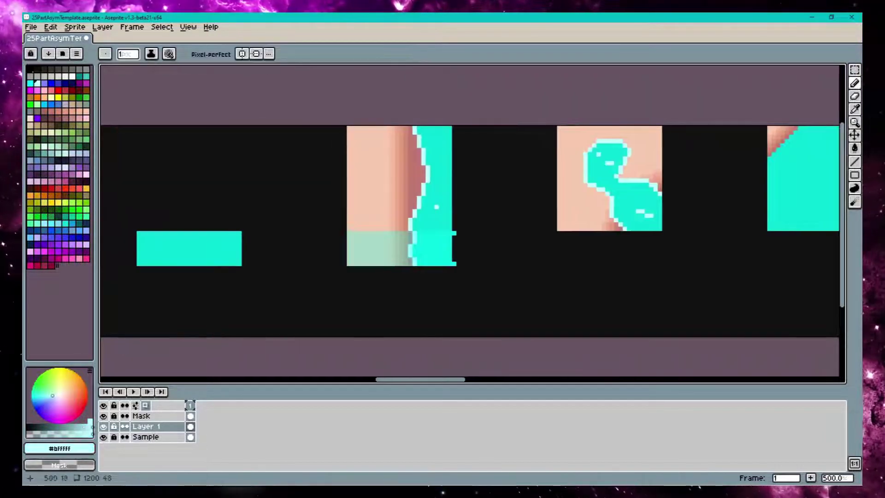
{"action": "scroll", "coordinate": [469, 186], "scroll_direction": "up", "scroll_amount": 1}
{"action": "key", "text": "ctrl+z"}
{"action": "scroll", "coordinate": [480, 183], "scroll_direction": "down", "scroll_amount": 1}
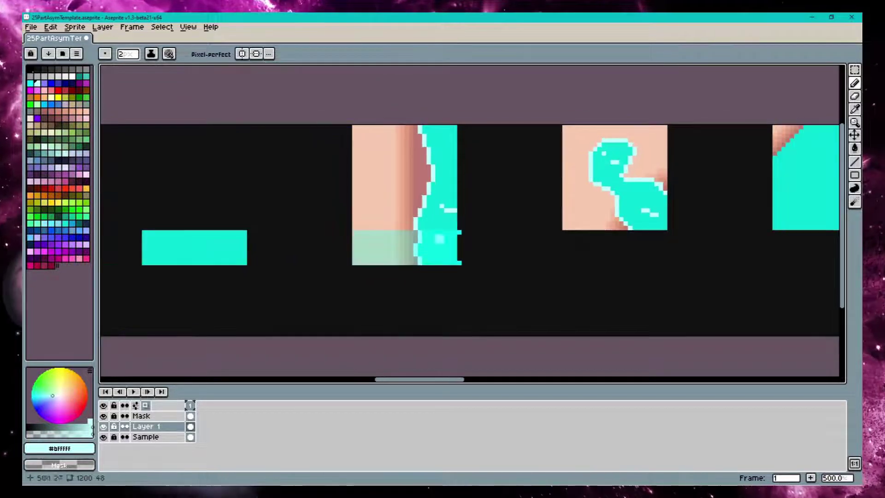
{"action": "left_click", "coordinate": [127, 54]}
Shade the sand around the corner part's inlet with a slightly darker peach (#f5b99b) band.
{"action": "left_click", "coordinate": [646, 175], "text": "alt"}
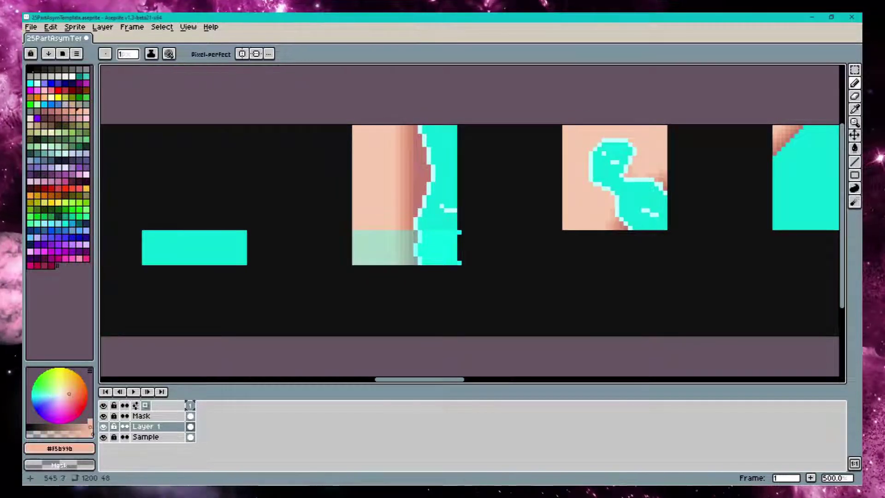
{"action": "mouse_move", "coordinate": [636, 162]}
{"action": "left_mouse_down"}
{"action": "mouse_move", "coordinate": [645, 180]}
{"action": "mouse_move", "coordinate": [628, 137]}
{"action": "mouse_move", "coordinate": [599, 135]}
{"action": "left_mouse_up"}
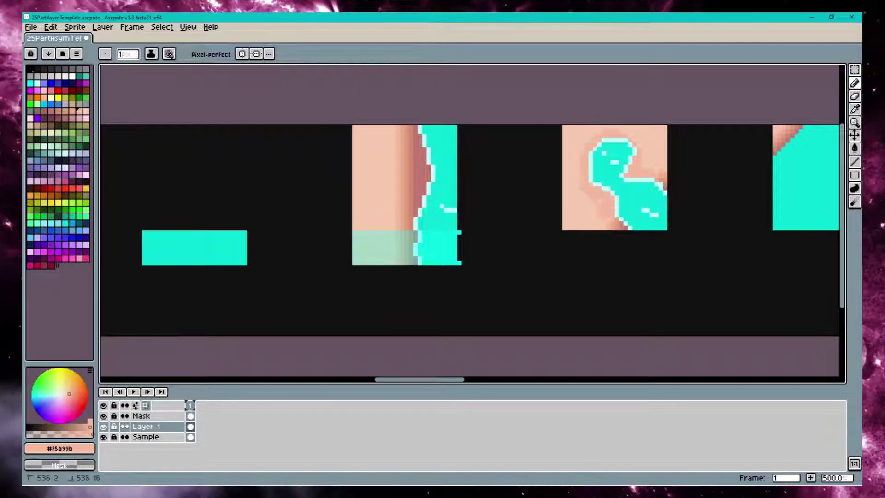
{"action": "left_click_drag", "start_coordinate": [608, 197], "coordinate": [615, 217]}
{"action": "left_click", "coordinate": [612, 219], "text": "alt"}
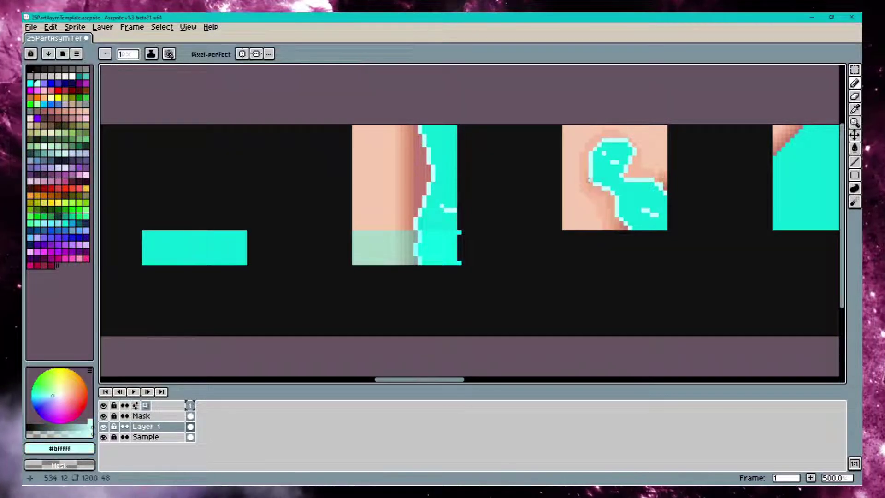
{"action": "key", "text": "e"}
{"action": "left_click", "coordinate": [125, 54]}
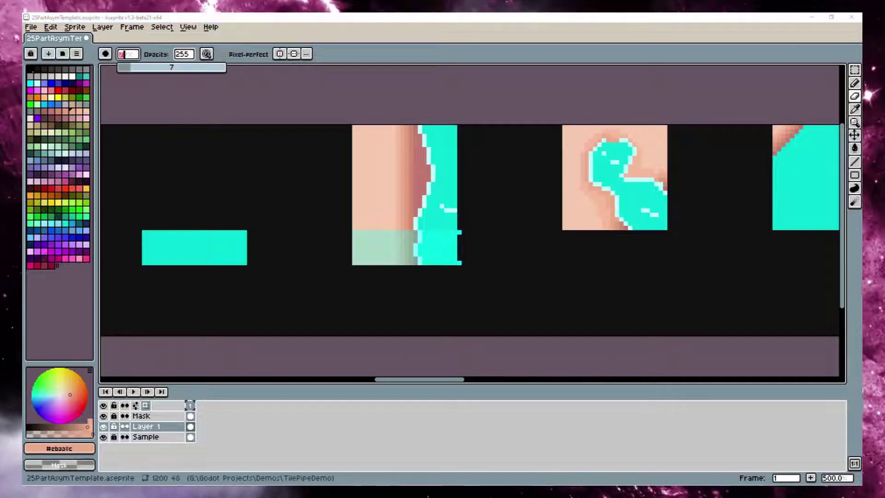
{"action": "left_click", "coordinate": [118, 67]}
Deepen the sand shading close to the inlet's foam and above the corner part's right-hand water with darker peach pixels.
{"action": "key", "text": "alt"}
{"action": "key", "text": "b"}
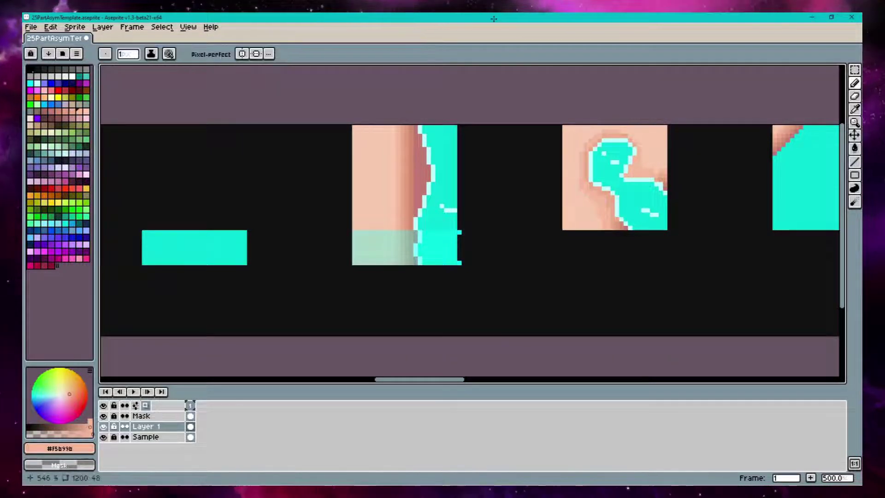
{"action": "key", "text": "i"}
{"action": "left_click", "coordinate": [639, 179], "text": "alt"}
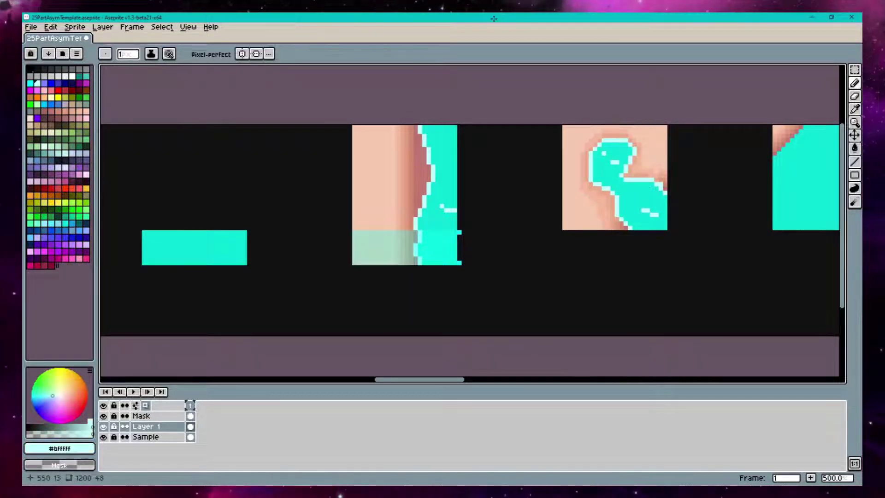
{"action": "left_click", "coordinate": [647, 175], "text": "alt"}
{"action": "left_click", "coordinate": [651, 168], "text": "alt"}
Line the small sand corner of the next, mostly water part with a slightly curved pale cyan foam line.
{"action": "mouse_move", "coordinate": [779, 206]}
{"action": "left_mouse_down"}
{"action": "mouse_move", "coordinate": [449, 197]}
{"action": "mouse_move", "coordinate": [427, 235]}
{"action": "left_mouse_up"}
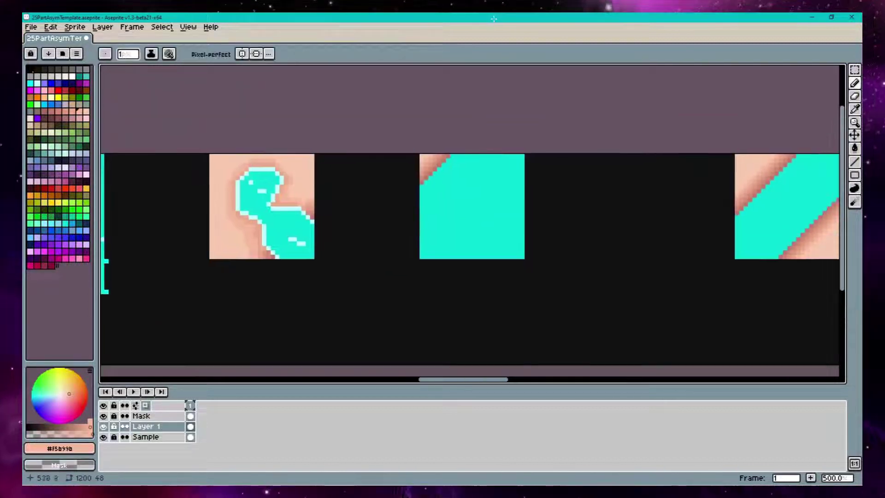
{"action": "left_click", "coordinate": [281, 181], "text": "alt"}
{"action": "left_click_drag", "start_coordinate": [422, 187], "coordinate": [447, 161]}
{"action": "left_click", "coordinate": [442, 187], "text": "alt"}
{"action": "left_click", "coordinate": [445, 161], "text": "alt"}
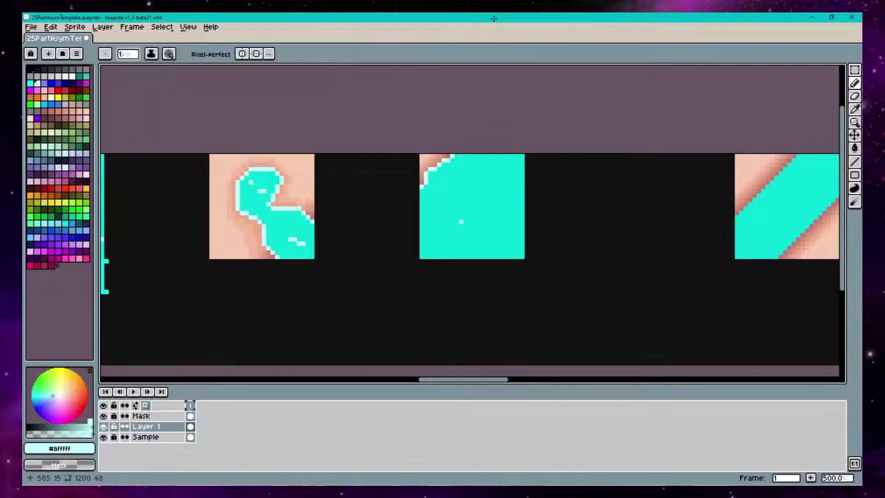
Pencil two curved, broken pale cyan ripple strokes across the open water of the mostly water corner part.
{"action": "left_click_drag", "start_coordinate": [452, 216], "coordinate": [500, 187]}
{"action": "left_click", "coordinate": [490, 199], "text": "alt"}
{"action": "left_click", "coordinate": [463, 205]}
{"action": "left_click", "coordinate": [492, 191], "text": "alt"}
{"action": "left_click_drag", "start_coordinate": [439, 252], "coordinate": [471, 231]}
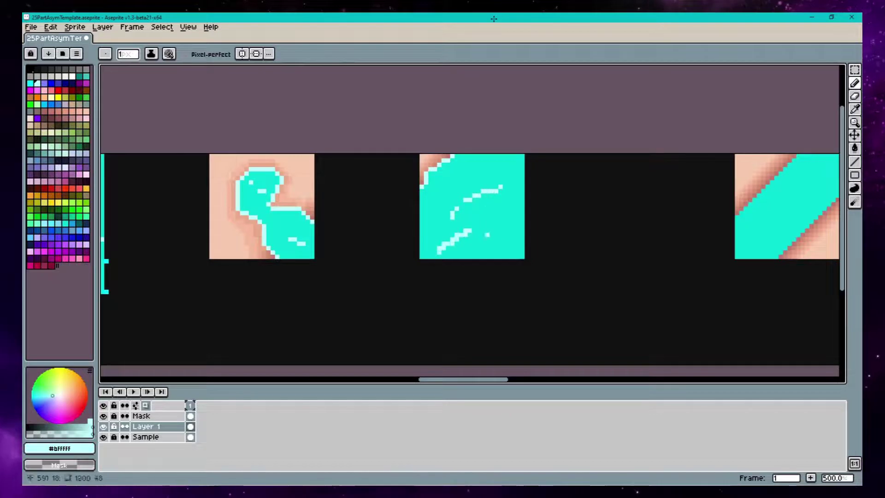
{"action": "left_click", "coordinate": [475, 239], "text": "alt"}
Trace the upper-left waterline of the next diagonal channel part with an uneven pale cyan foam line.
{"action": "left_click_drag", "start_coordinate": [492, 191], "coordinate": [172, 216]}
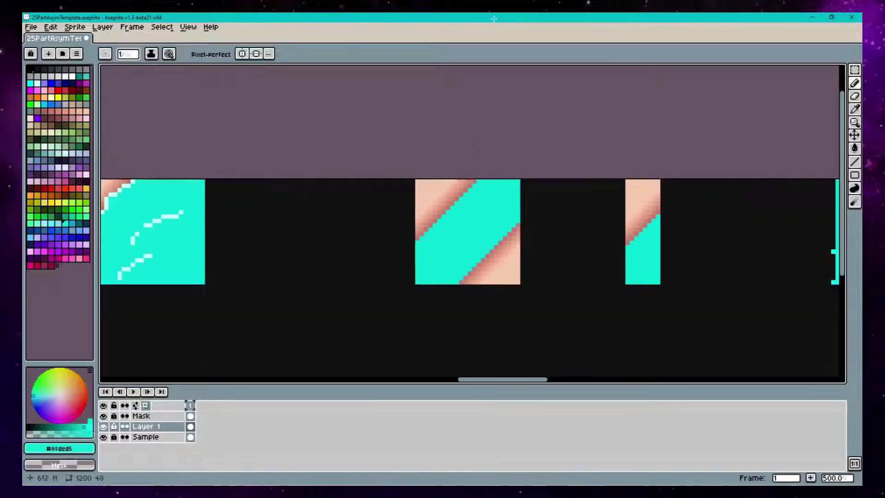
{"action": "left_click", "coordinate": [177, 216], "text": "alt"}
{"action": "mouse_move", "coordinate": [422, 234]}
{"action": "left_mouse_down"}
{"action": "mouse_move", "coordinate": [470, 190]}
{"action": "mouse_move", "coordinate": [439, 225]}
{"action": "left_mouse_up"}
{"action": "left_click", "coordinate": [465, 203], "text": "alt"}
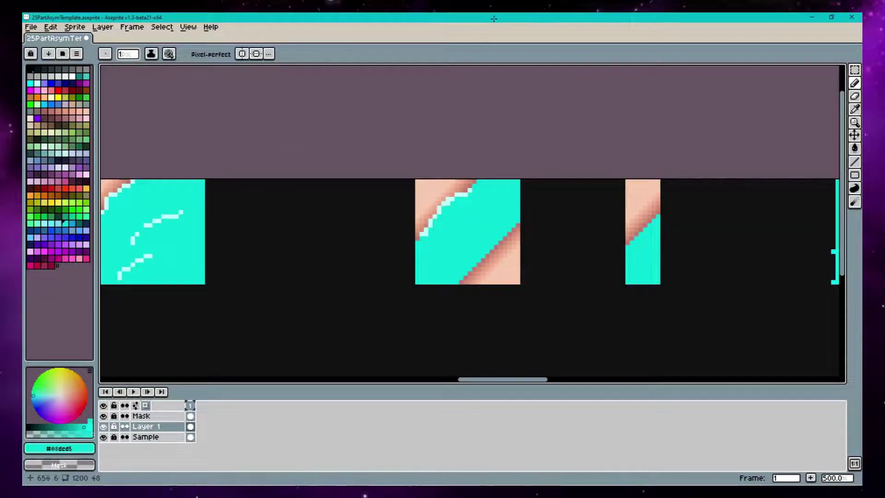
{"action": "left_click", "coordinate": [454, 220], "text": "alt"}
Trace the diagonal channel part's lower-right waterline with an uneven pale cyan foam line.
{"action": "mouse_move", "coordinate": [519, 221]}
{"action": "left_mouse_down"}
{"action": "mouse_move", "coordinate": [456, 282]}
{"action": "mouse_move", "coordinate": [510, 230]}
{"action": "left_mouse_up"}
{"action": "left_click", "coordinate": [467, 279], "text": "alt"}
{"action": "left_click", "coordinate": [483, 256], "text": "alt"}
{"action": "left_click", "coordinate": [454, 265], "text": "alt"}
{"action": "left_click", "coordinate": [455, 273]}
Draw a straight pale cyan foam line along the diagonal waterline of the narrow part.
{"action": "left_click_drag", "start_coordinate": [561, 254], "coordinate": [301, 266]}
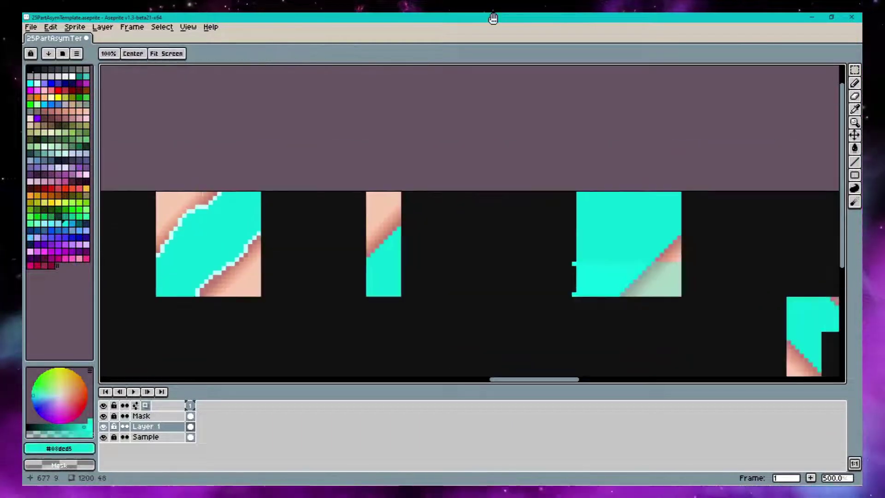
{"action": "left_click", "coordinate": [234, 265], "text": "alt"}
{"action": "left_click_drag", "start_coordinate": [367, 260], "coordinate": [415, 230]}
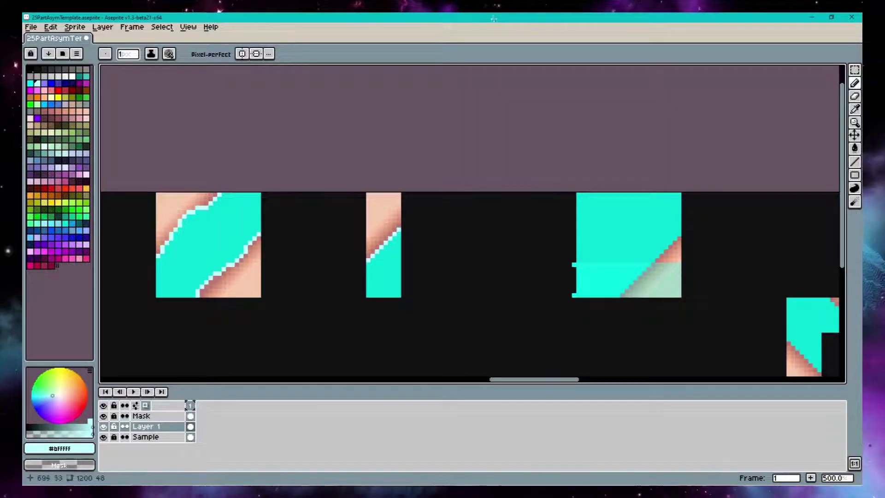
Line the next part's diagonal waterline, including its tinted overlap, with pale cyan foam and pencil one long ripple above it.
{"action": "left_click_drag", "start_coordinate": [623, 294], "coordinate": [435, 281]}
{"action": "left_click_drag", "start_coordinate": [431, 282], "coordinate": [440, 274]}
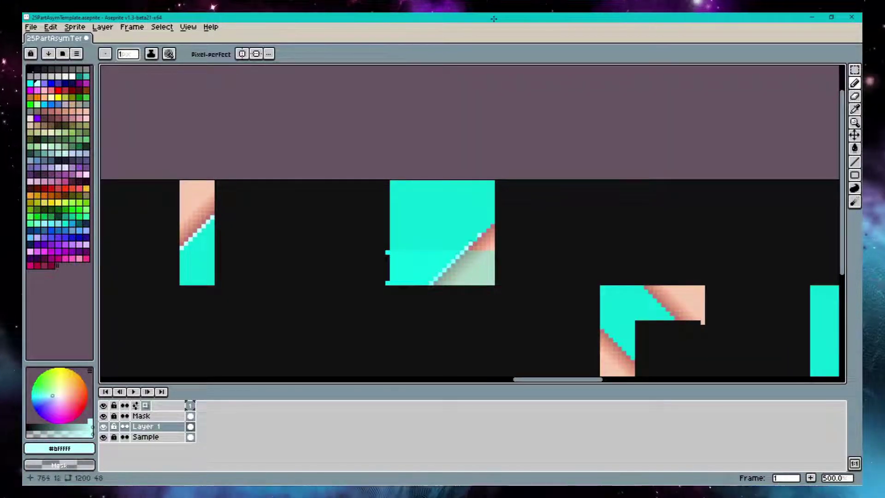
{"action": "mouse_move", "coordinate": [413, 234]}
{"action": "left_mouse_down"}
{"action": "mouse_move", "coordinate": [429, 226]}
{"action": "mouse_move", "coordinate": [480, 199]}
{"action": "left_mouse_up"}
{"action": "key", "text": "x"}
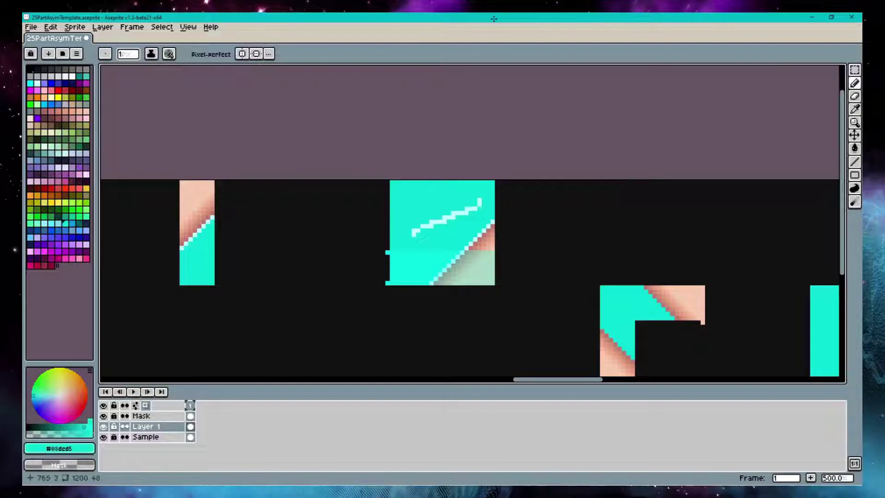
Line the waterlines of the first two L-shaped parts with pale cyan foam, bulging the second part's water into its sand.
{"action": "left_click_drag", "start_coordinate": [647, 292], "coordinate": [400, 225]}
{"action": "key", "text": "x"}
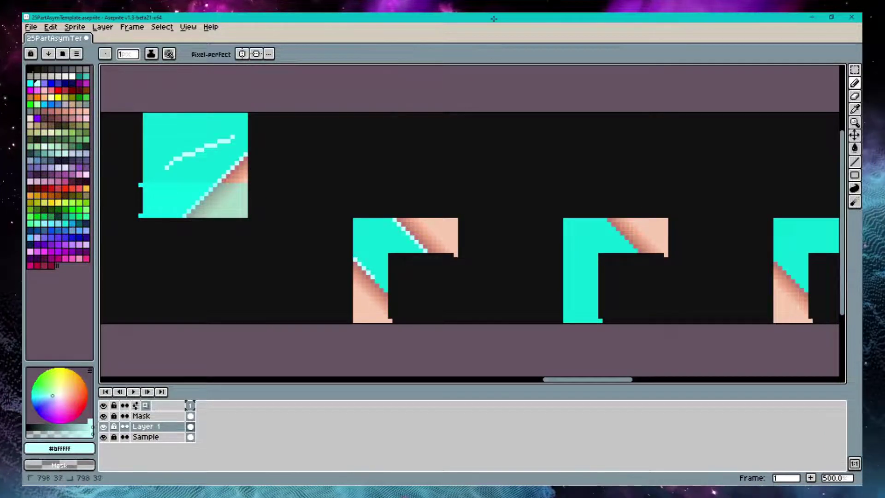
{"action": "mouse_move", "coordinate": [604, 221]}
{"action": "left_mouse_down"}
{"action": "mouse_move", "coordinate": [637, 248]}
{"action": "mouse_move", "coordinate": [617, 230]}
{"action": "left_mouse_up"}
{"action": "key", "text": "x"}
{"action": "left_click", "coordinate": [335, 214], "text": "alt"}
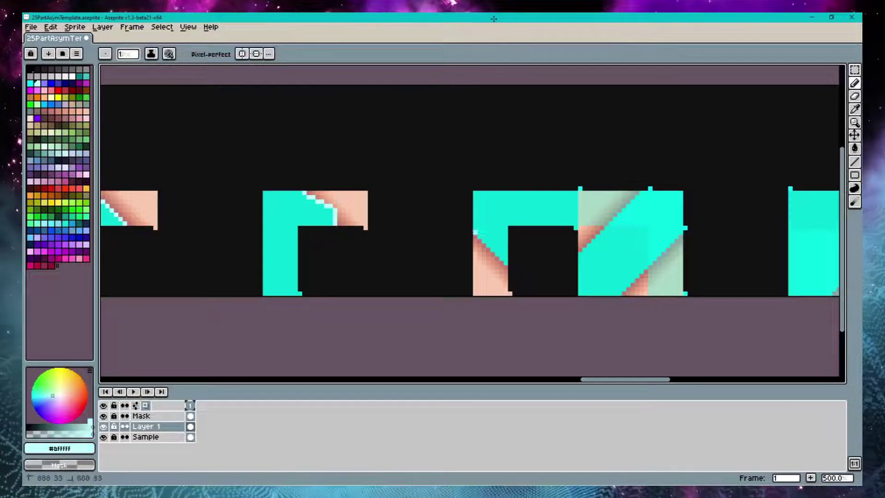
Pencil a curved pale cyan foam line along the third L-shaped part's waterline, undoing the first attempt.
{"action": "mouse_move", "coordinate": [476, 236]}
{"action": "left_mouse_down"}
{"action": "mouse_move", "coordinate": [506, 263]}
{"action": "mouse_move", "coordinate": [488, 232]}
{"action": "mouse_move", "coordinate": [506, 263]}
{"action": "mouse_move", "coordinate": [497, 254]}
{"action": "left_mouse_up"}
{"action": "left_click", "coordinate": [484, 229], "text": "alt"}
{"action": "key", "text": "ctrl+z"}
{"action": "key", "text": "ctrl+z"}
{"action": "left_click", "coordinate": [505, 262], "text": "alt"}
{"action": "left_click", "coordinate": [475, 232]}
{"action": "left_click", "coordinate": [493, 246], "text": "alt"}
{"action": "left_click", "coordinate": [482, 263], "text": "alt"}
{"action": "left_click", "coordinate": [506, 262], "text": "alt"}
Trace both diagonal waterlines of the adjoining channel part with pale cyan foam across its tinted overlap sections.
{"action": "left_click_drag", "start_coordinate": [593, 228], "coordinate": [550, 242]}
{"action": "left_click", "coordinate": [537, 268]}
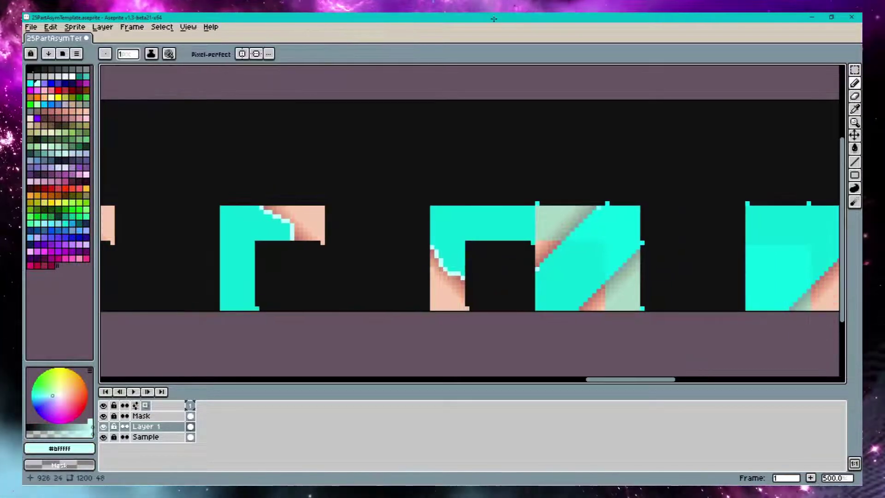
{"action": "left_click", "coordinate": [568, 238]}
{"action": "left_click", "coordinate": [599, 208]}
{"action": "left_click", "coordinate": [638, 246]}
{"action": "left_click", "coordinate": [605, 281]}
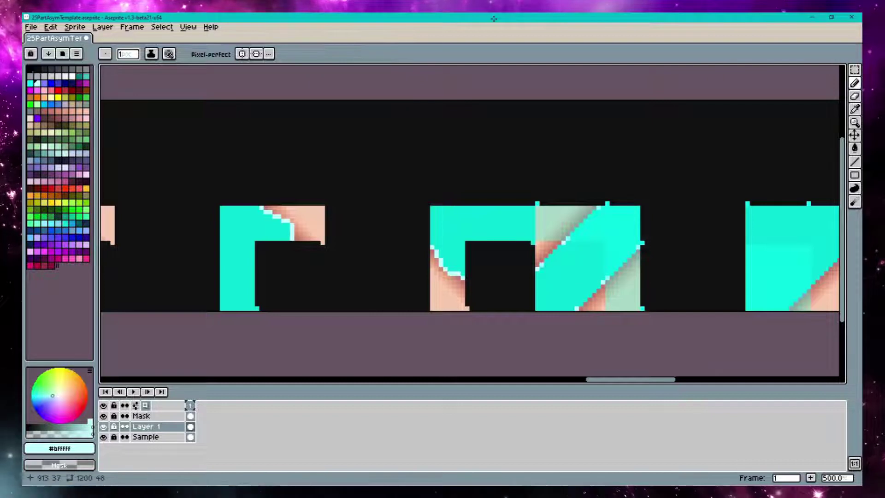
Curve the foam around the untinted sand sections of the adjoining channel part's two waterlines.
{"action": "left_click_drag", "start_coordinate": [559, 243], "coordinate": [542, 264]}
{"action": "left_click", "coordinate": [550, 251], "text": "alt"}
{"action": "left_click", "coordinate": [600, 286], "text": "alt"}
{"action": "left_click", "coordinate": [587, 287], "text": "alt"}
{"action": "left_click_drag", "start_coordinate": [588, 297], "coordinate": [596, 288]}
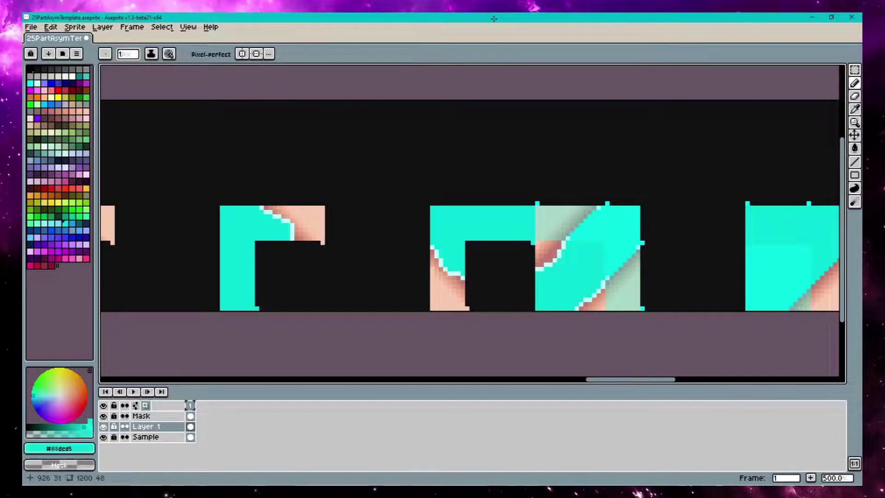
Reshape the foam on the tinted section of the channel part's upper waterline into a smooth curve with matching rose shading.
{"action": "left_click", "coordinate": [563, 242], "text": "alt"}
{"action": "left_click_drag", "start_coordinate": [566, 238], "coordinate": [598, 208]}
{"action": "left_click", "coordinate": [581, 263], "text": "alt"}
{"action": "left_click", "coordinate": [578, 221], "text": "alt"}
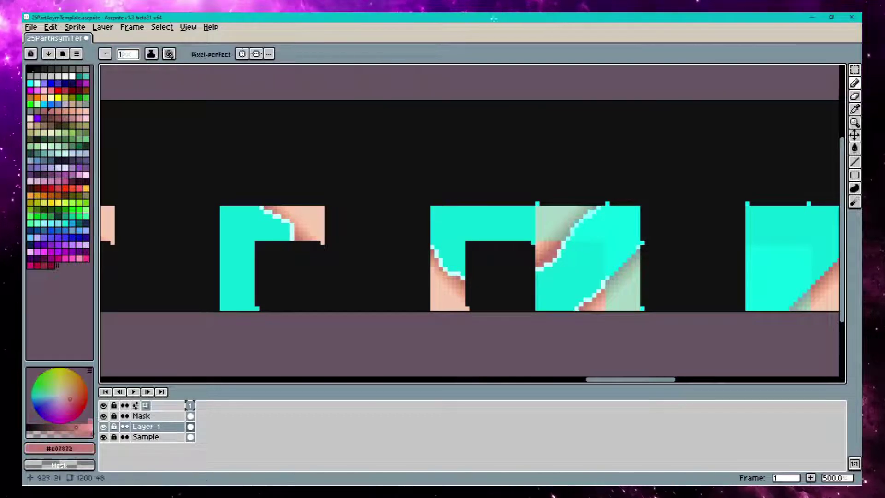
{"action": "left_click", "coordinate": [576, 230], "text": "alt"}
Bend the foam on the tinted section of the channel part's lower waterline into a curve and touch up its ends.
{"action": "left_click", "coordinate": [616, 274], "text": "alt"}
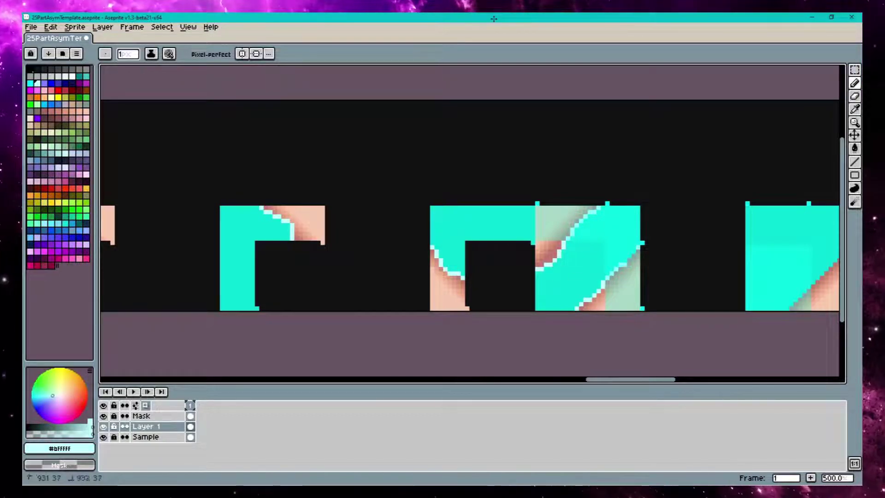
{"action": "left_click", "coordinate": [634, 247], "text": "alt"}
{"action": "left_click", "coordinate": [599, 305], "text": "alt"}
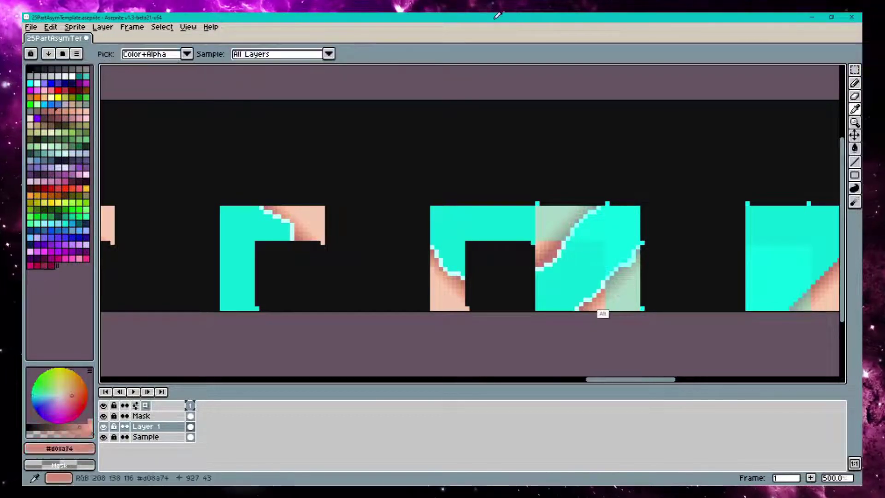
{"action": "left_click", "coordinate": [585, 306], "text": "alt"}
{"action": "left_click_drag", "start_coordinate": [632, 261], "coordinate": [291, 262]}
{"action": "left_click", "coordinate": [292, 251], "text": "alt"}
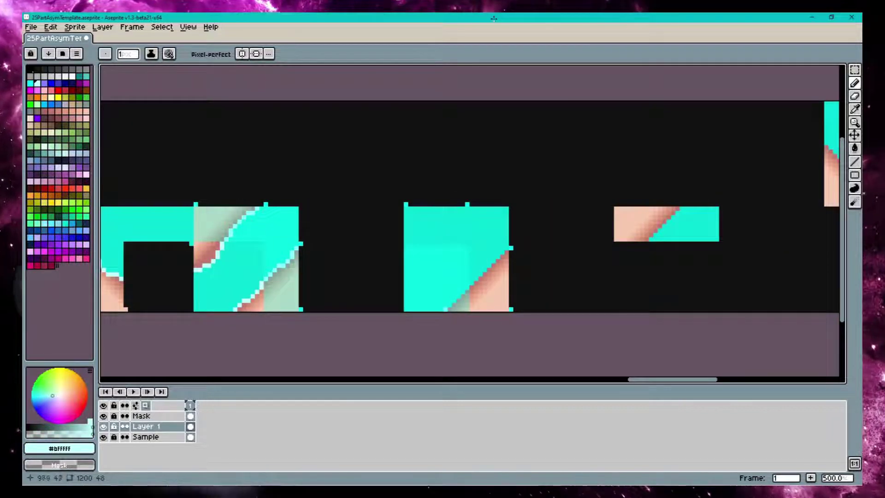
Draw a short pale cyan ripple in the water of the large part right of the channel part.
{"action": "mouse_move", "coordinate": [454, 301]}
{"action": "left_mouse_down"}
{"action": "mouse_move", "coordinate": [462, 291]}
{"action": "mouse_move", "coordinate": [454, 261]}
{"action": "mouse_move", "coordinate": [450, 274]}
{"action": "left_mouse_up"}
{"action": "left_click", "coordinate": [440, 279], "text": "alt"}
{"action": "left_click", "coordinate": [437, 278]}
{"action": "left_click", "coordinate": [450, 265]}
{"action": "left_click", "coordinate": [446, 230], "text": "alt"}
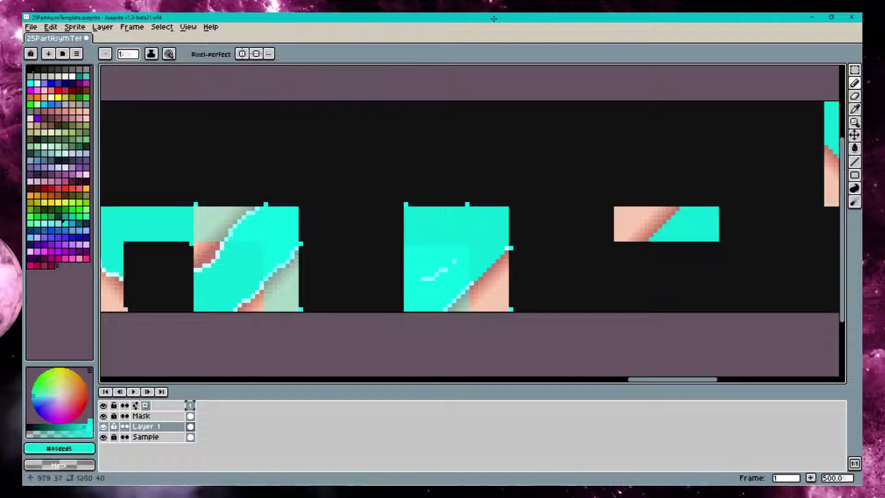
Trace the diagonal waterlines of this large water part and the neighbouring short strip part with straight pale cyan foam lines.
{"action": "left_click", "coordinate": [506, 248], "text": "alt"}
{"action": "left_click_drag", "start_coordinate": [503, 252], "coordinate": [476, 279]}
{"action": "left_click_drag", "start_coordinate": [595, 217], "coordinate": [360, 234]}
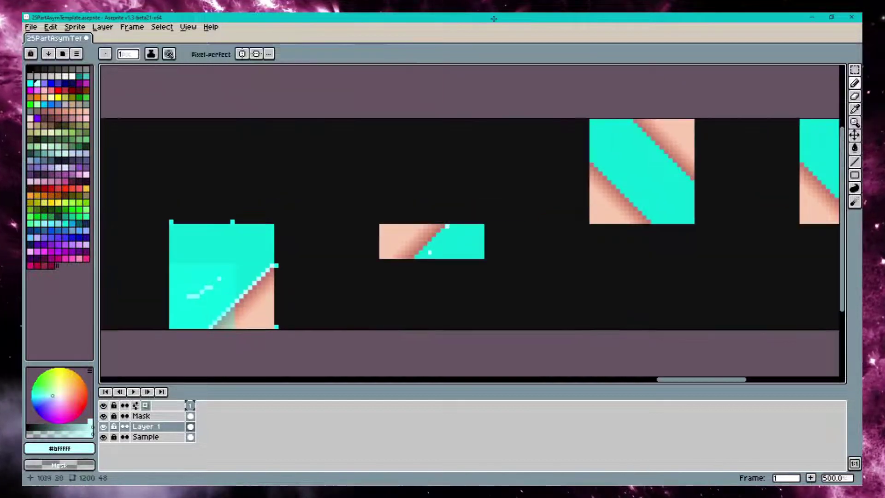
{"action": "left_click", "coordinate": [416, 257], "text": "shift"}
Trace both diagonal waterlines of the next channel part, beyond the short strip, with straight pale cyan foam.
{"action": "left_click_drag", "start_coordinate": [591, 161], "coordinate": [421, 211]}
{"action": "left_click", "coordinate": [421, 212]}
{"action": "left_click", "coordinate": [482, 272], "text": "shift"}
{"action": "left_click", "coordinate": [460, 171]}
{"action": "left_click", "coordinate": [521, 233], "text": "shift"}
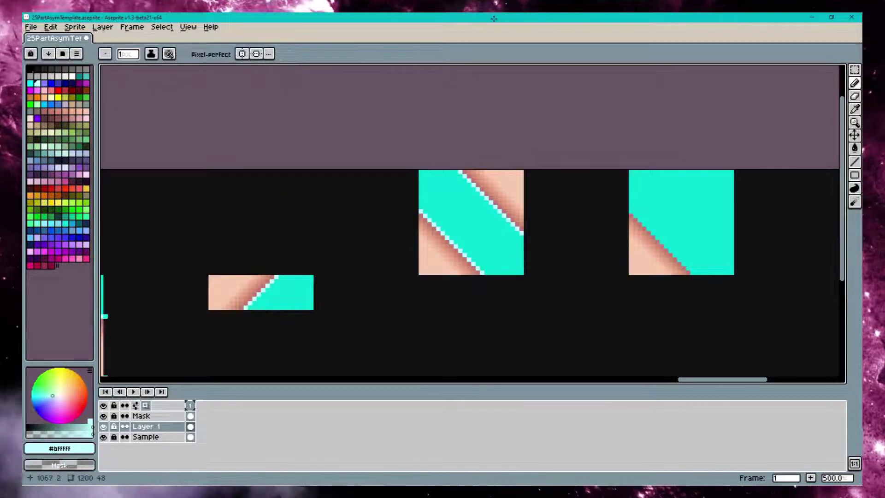
Bend the foam on this channel part's upper waterline into a curve and fill behind it with matching rose sand shading.
{"action": "mouse_move", "coordinate": [469, 180]}
{"action": "left_mouse_down"}
{"action": "mouse_move", "coordinate": [508, 220]}
{"action": "mouse_move", "coordinate": [491, 207]}
{"action": "left_mouse_up"}
{"action": "left_click", "coordinate": [487, 194], "text": "alt"}
{"action": "left_click", "coordinate": [477, 202], "text": "alt"}
{"action": "left_click", "coordinate": [477, 198]}
{"action": "left_click", "coordinate": [482, 198], "text": "alt"}
{"action": "left_click", "coordinate": [493, 195], "text": "alt"}
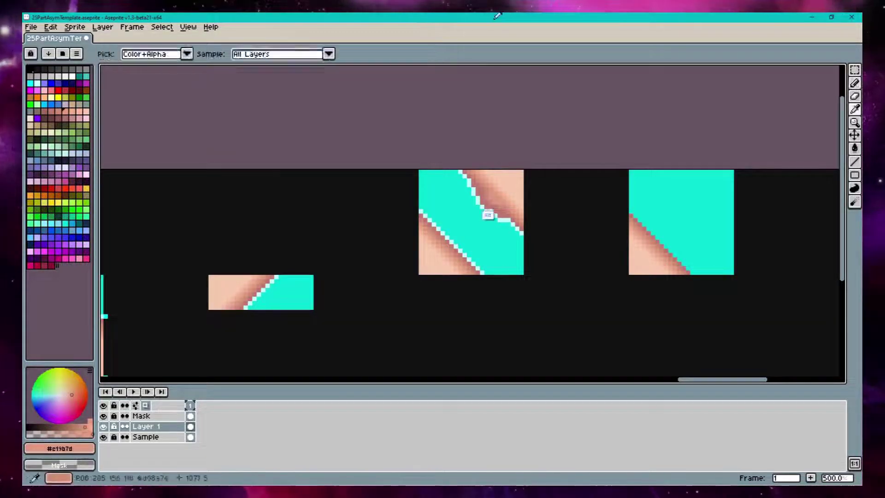
{"action": "left_click", "coordinate": [488, 215], "text": "alt"}
{"action": "left_click", "coordinate": [485, 211], "text": "alt"}
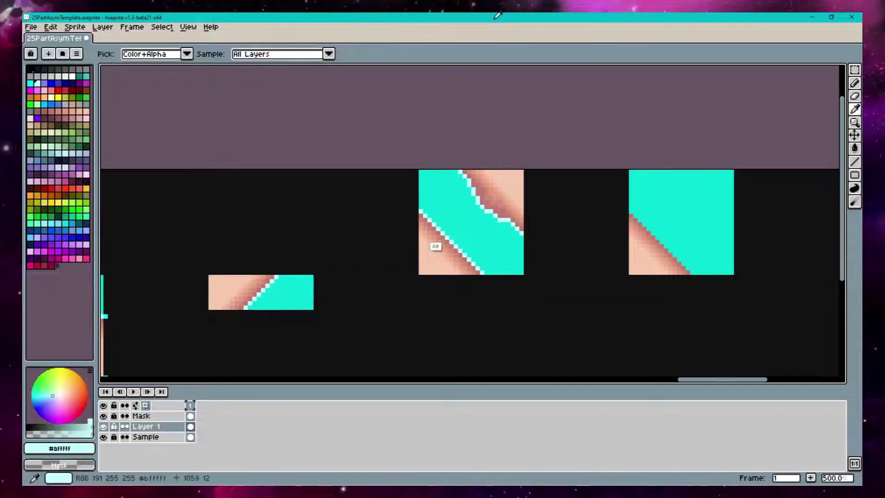
Reshape the foam on the channel part's lower waterline into a wavy curve and save the file.
{"action": "mouse_move", "coordinate": [424, 212]}
{"action": "left_mouse_down"}
{"action": "mouse_move", "coordinate": [475, 266]}
{"action": "mouse_move", "coordinate": [429, 224]}
{"action": "mouse_move", "coordinate": [442, 239]}
{"action": "left_mouse_up"}
{"action": "left_click", "coordinate": [446, 214], "text": "alt"}
{"action": "left_click", "coordinate": [426, 226], "text": "alt"}
{"action": "left_click", "coordinate": [444, 247], "text": "alt"}
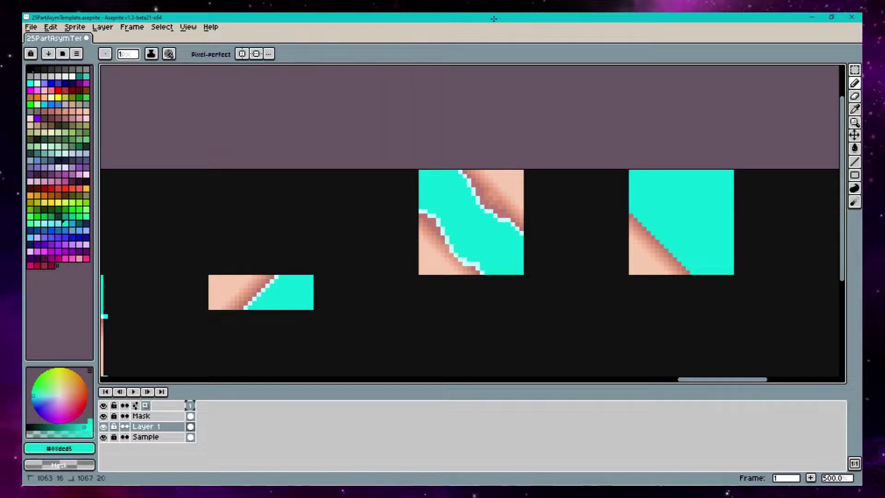
{"action": "key", "text": "ctrl+s"}
Trace the diagonal waterlines of the last two template parts with straight one-pixel pale cyan foam lines.
{"action": "left_click_drag", "start_coordinate": [524, 276], "coordinate": [221, 278]}
{"action": "left_click", "coordinate": [217, 233], "text": "alt"}
{"action": "left_click_drag", "start_coordinate": [328, 203], "coordinate": [332, 208]}
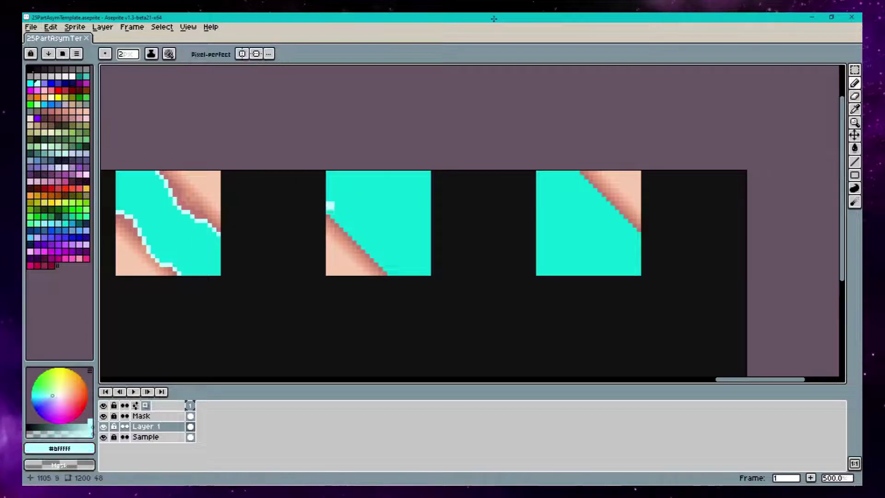
{"action": "key", "text": "ctrl+z"}
{"action": "left_click", "coordinate": [328, 212]}
{"action": "left_click", "coordinate": [389, 273], "text": "shift"}
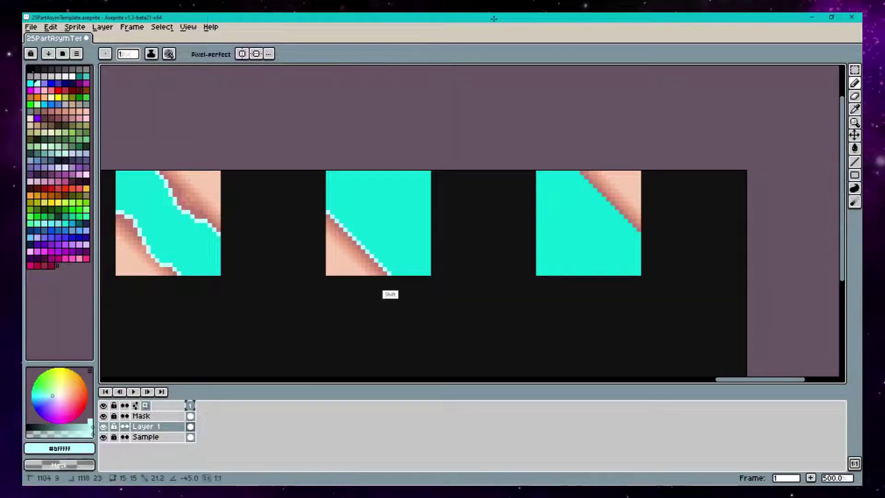
{"action": "left_click_drag", "start_coordinate": [390, 294], "coordinate": [249, 317]}
{"action": "left_click", "coordinate": [438, 195]}
{"action": "left_click", "coordinate": [498, 258], "text": "shift"}
Review the painted parts along the full length of the template strip.
{"action": "scroll", "coordinate": [437, 253], "scroll_direction": "down", "scroll_amount": 4}
{"action": "scroll", "coordinate": [470, 240], "scroll_direction": "left", "scroll_amount": 15}
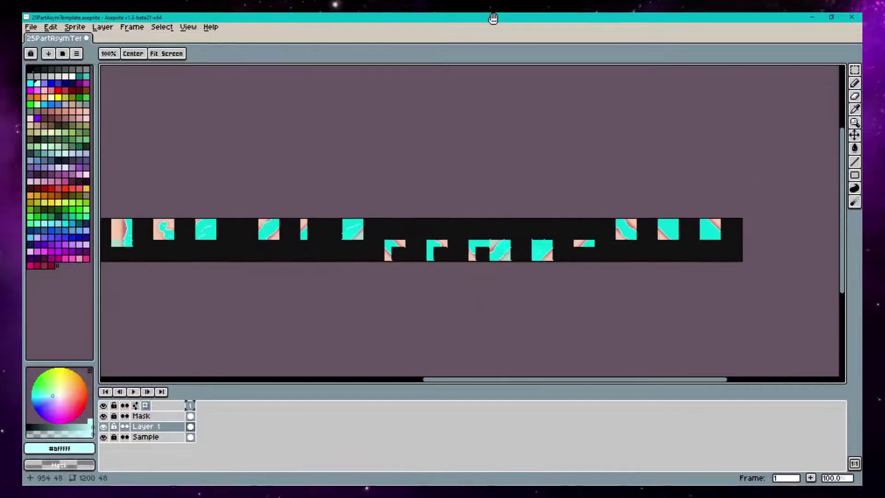
{"action": "scroll", "coordinate": [471, 238], "scroll_direction": "left", "scroll_amount": 7}
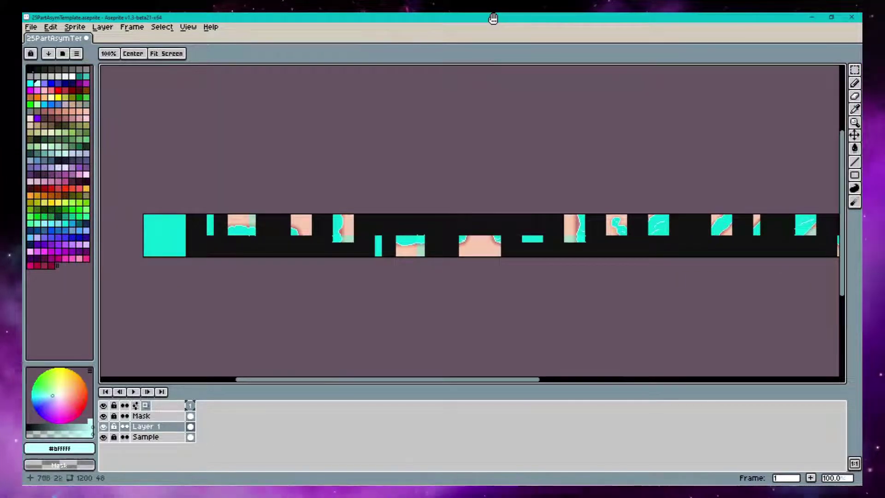
{"action": "scroll", "coordinate": [470, 230], "scroll_direction": "right", "scroll_amount": 14}
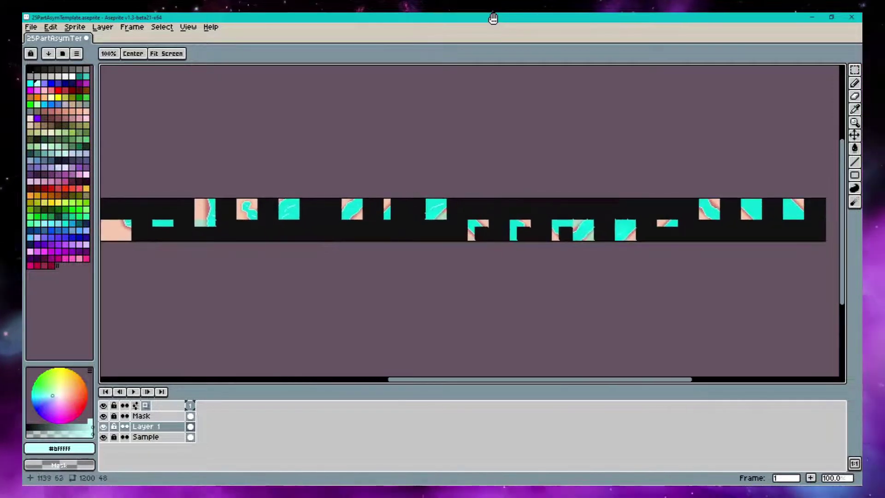
{"action": "scroll", "coordinate": [470, 221], "scroll_direction": "right", "scroll_amount": 7}
{"action": "scroll", "coordinate": [470, 221], "scroll_direction": "left", "scroll_amount": 9}
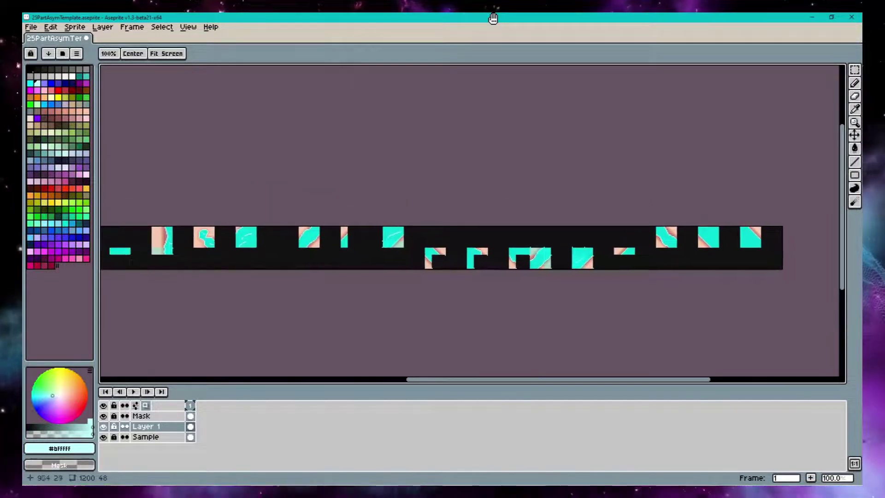
{"action": "scroll", "coordinate": [470, 221], "scroll_direction": "down", "scroll_amount": 2}
{"action": "scroll", "coordinate": [470, 222], "scroll_direction": "left", "scroll_amount": 3}
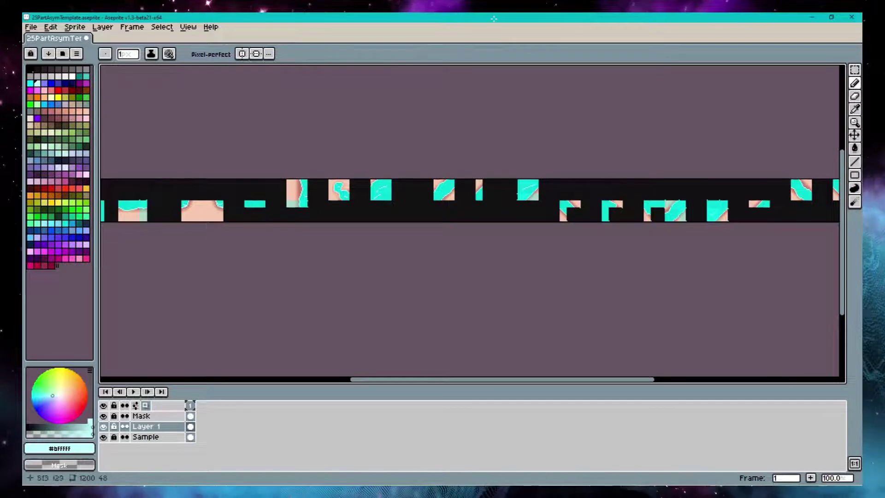
Hide the Mask layer and inspect the painted parts without the overlap tint.
{"action": "left_click", "coordinate": [103, 416]}
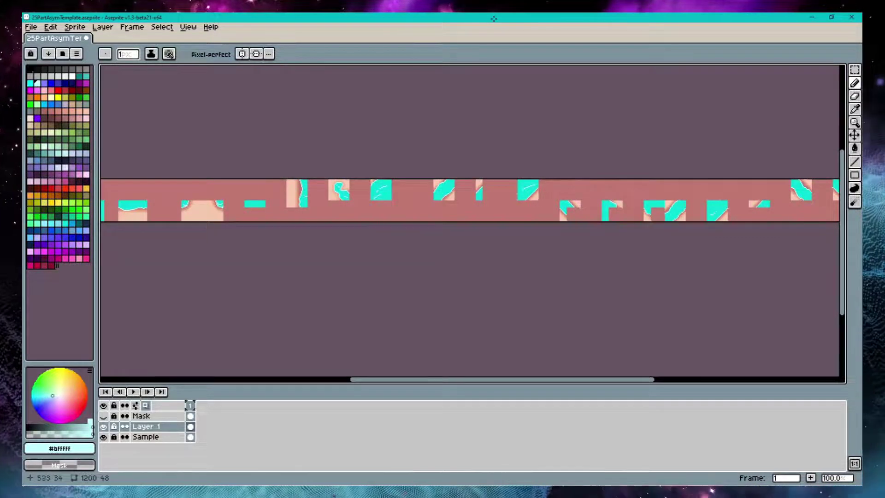
{"action": "scroll", "coordinate": [527, 202], "scroll_direction": "up", "scroll_amount": 4}
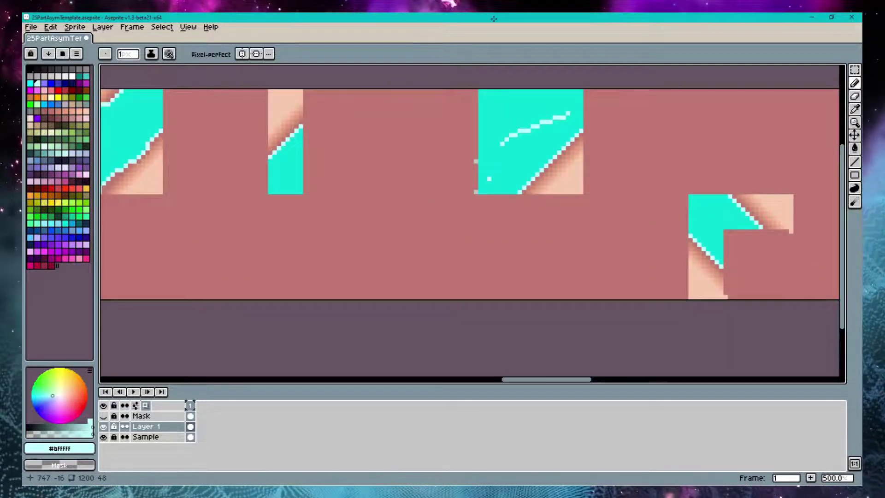
{"action": "key", "text": "minus"}
{"action": "key", "text": "minus"}
{"action": "key", "text": "minus"}
{"action": "key", "text": "minus"}
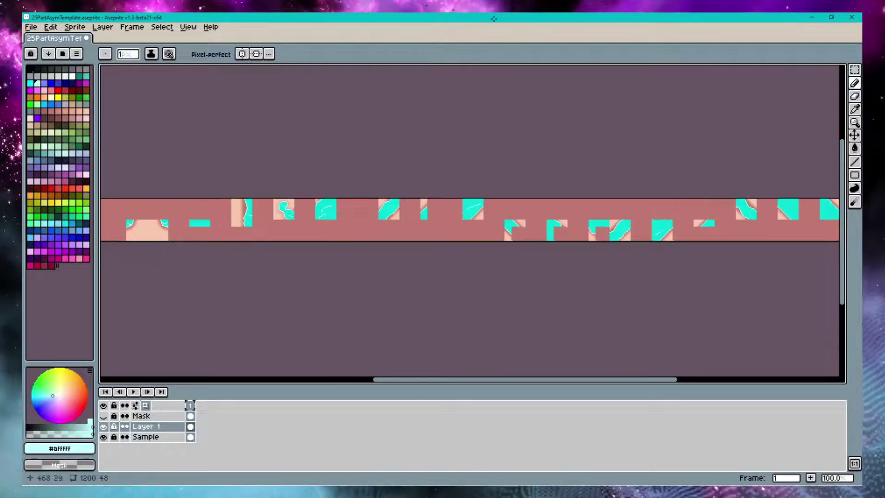
{"action": "key", "text": "w"}
{"action": "left_click", "coordinate": [225, 219]}
{"action": "key", "text": "ctrl+d"}
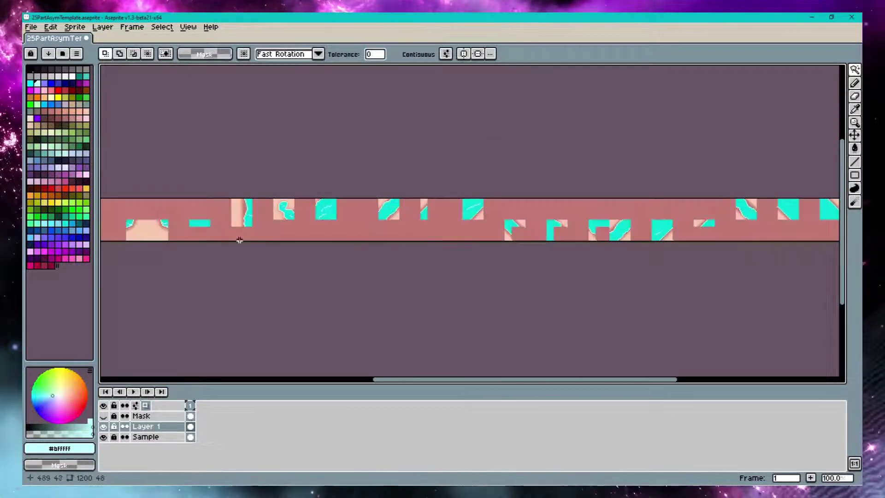
{"action": "left_click_drag", "start_coordinate": [249, 264], "coordinate": [650, 253]}
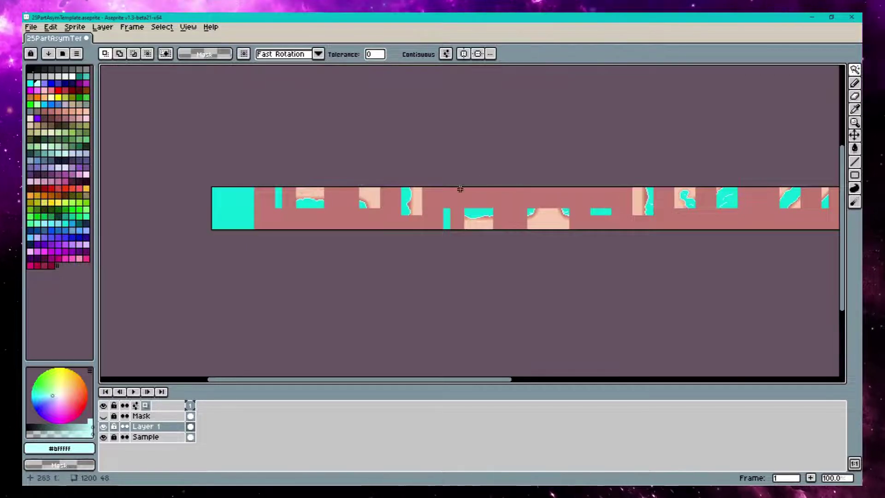
{"action": "key", "text": "alt+f"}
{"action": "key", "text": "Escape"}
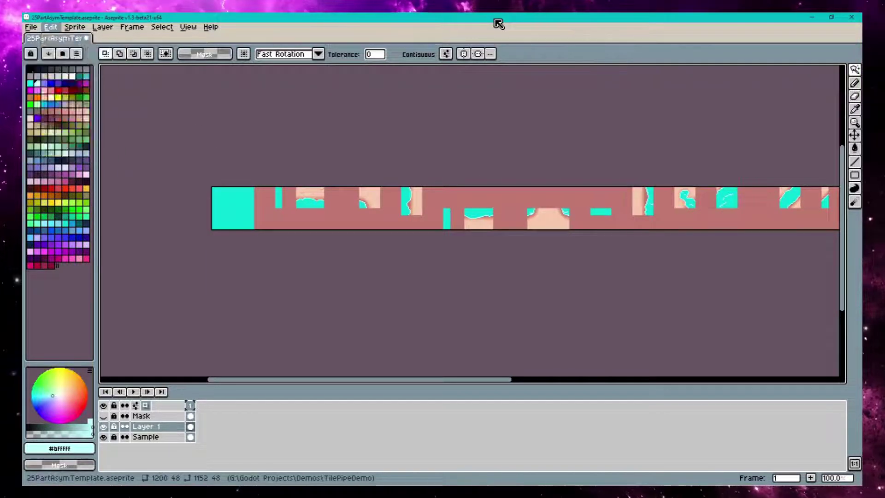
{"action": "left_click", "coordinate": [27, 23]}
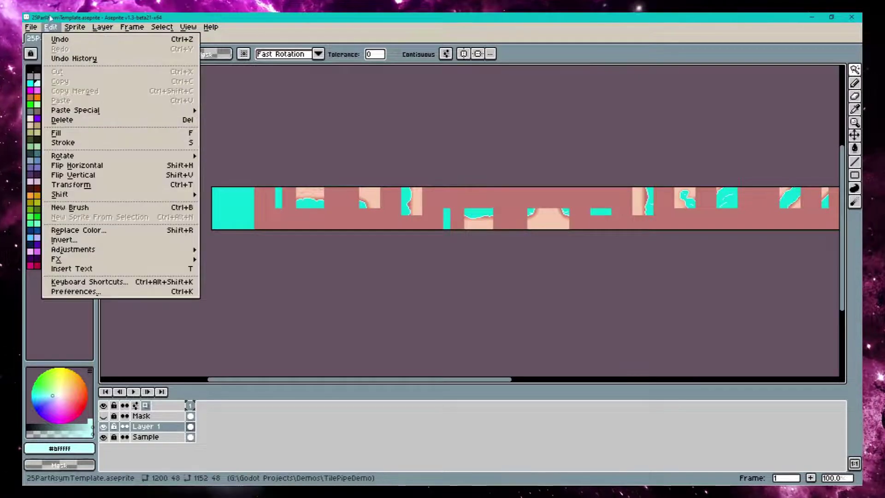
{"action": "left_click", "coordinate": [48, 82]}
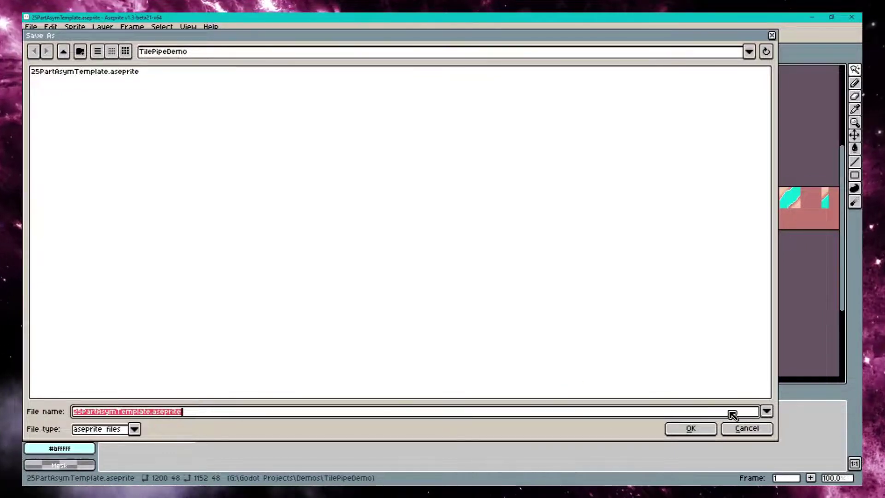
{"action": "left_click", "coordinate": [748, 429]}
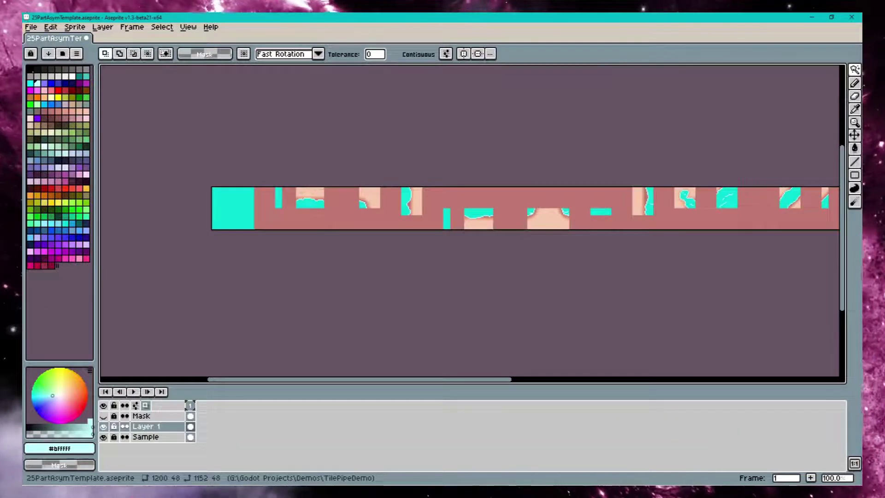
Start an export of the sprite and restrict the exported layers to Layer 1.
{"action": "left_click", "coordinate": [31, 27]}
{"action": "mouse_move", "coordinate": [44, 114]}
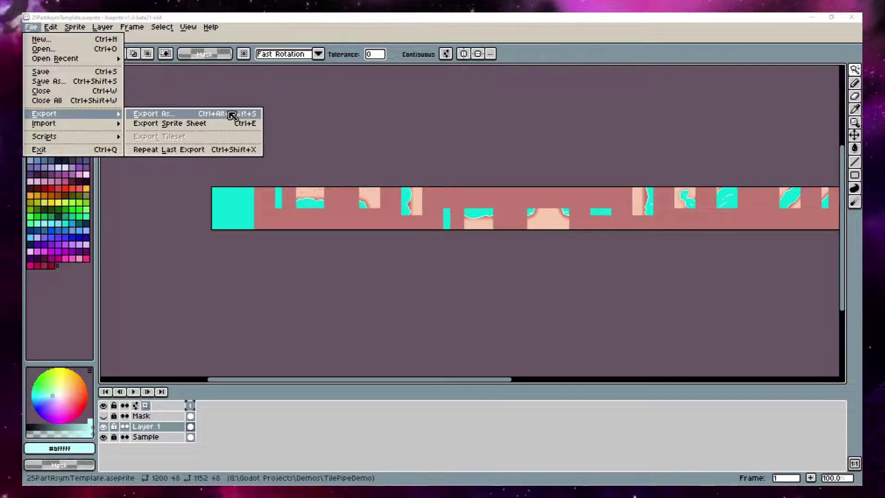
{"action": "left_click", "coordinate": [230, 114]}
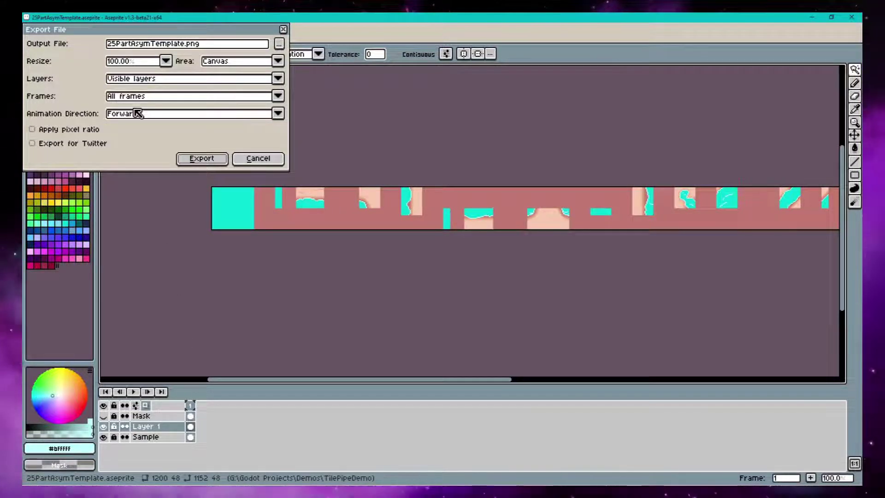
{"action": "left_click", "coordinate": [200, 81]}
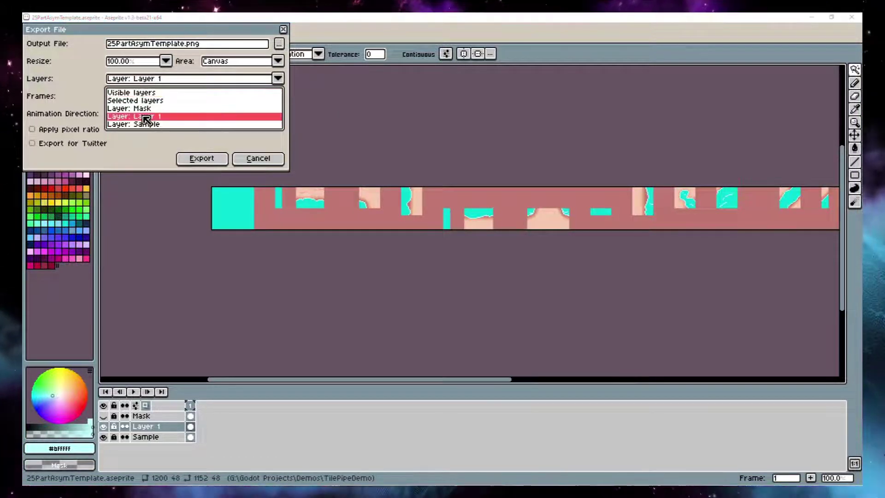
{"action": "left_click", "coordinate": [147, 116]}
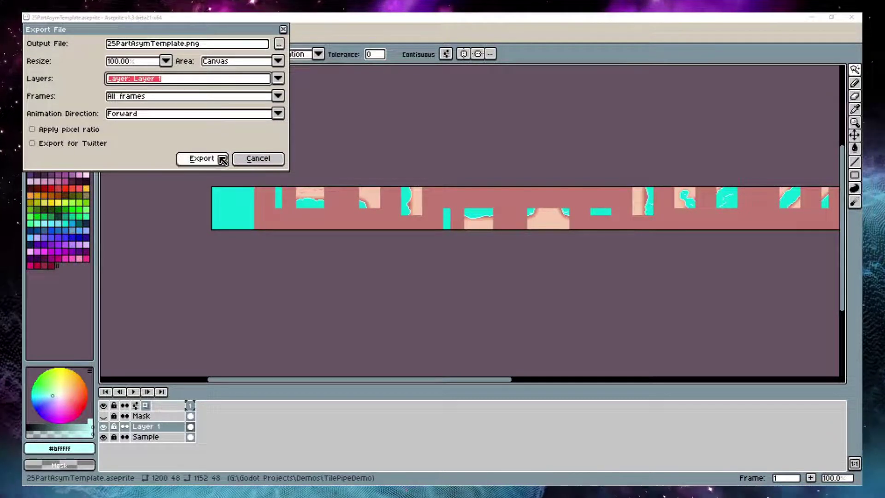
{"action": "left_click", "coordinate": [280, 44]}
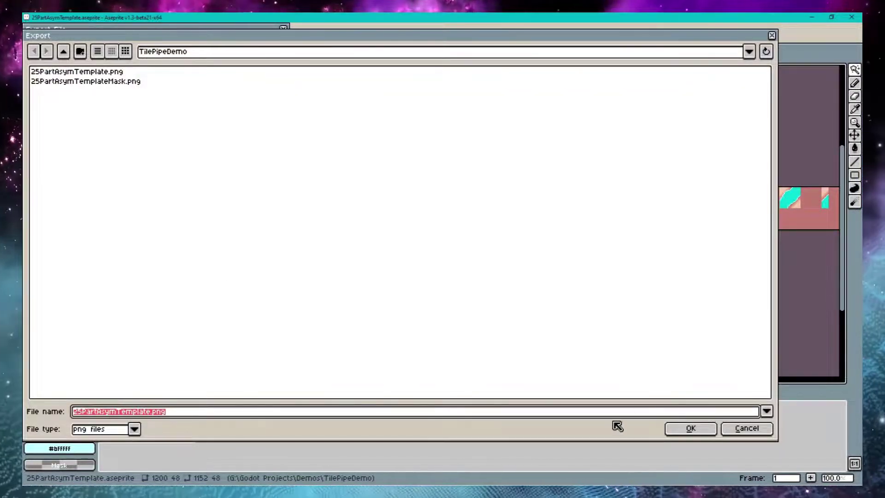
{"action": "left_click", "coordinate": [697, 432]}
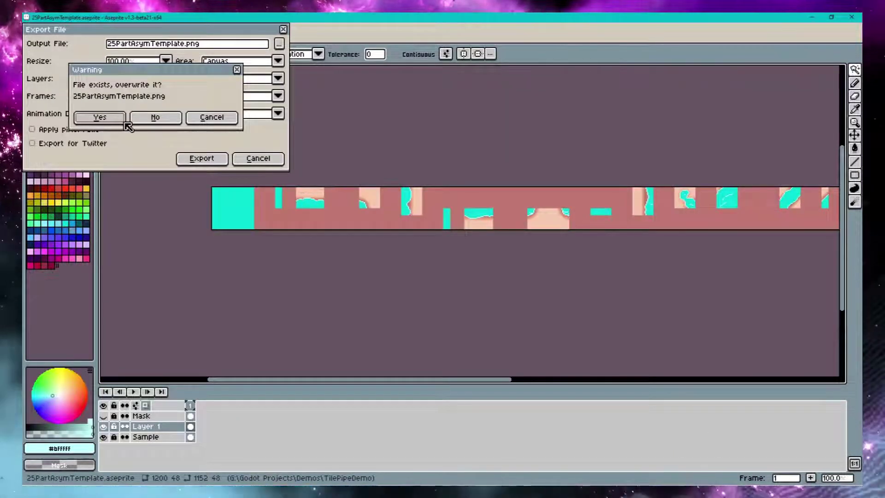
{"action": "left_click", "coordinate": [211, 119]}
Name the output file 25PartBeachTemplate.png in the TilePipeDemo folder and export it.
{"action": "left_click", "coordinate": [278, 44]}
{"action": "left_click", "coordinate": [152, 413]}
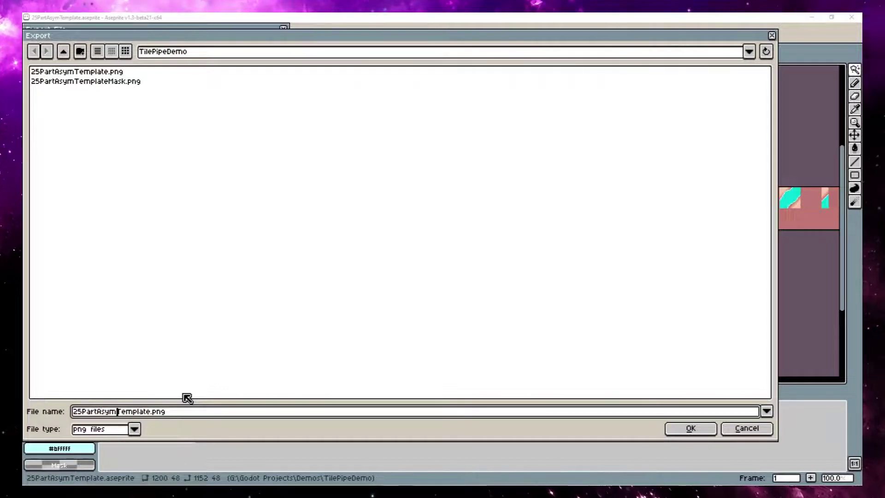
{"action": "key", "text": "shift+Left"}
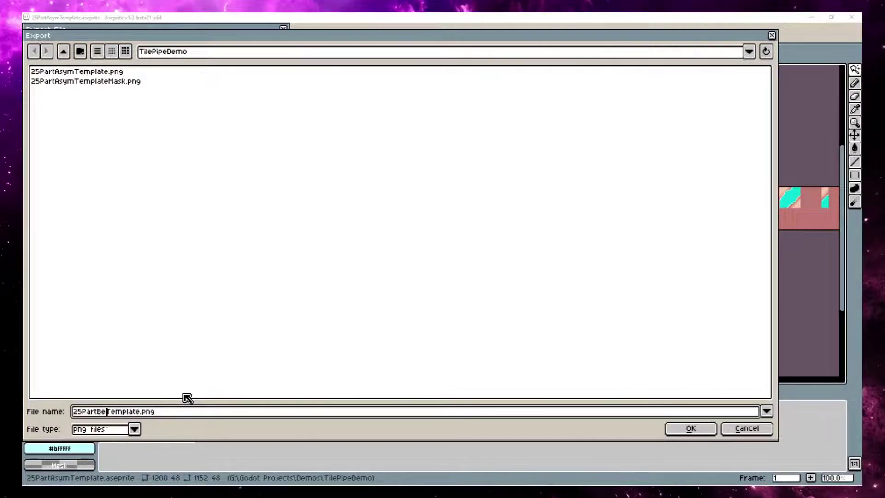
{"action": "left_click", "coordinate": [690, 428]}
{"action": "left_click", "coordinate": [198, 160]}
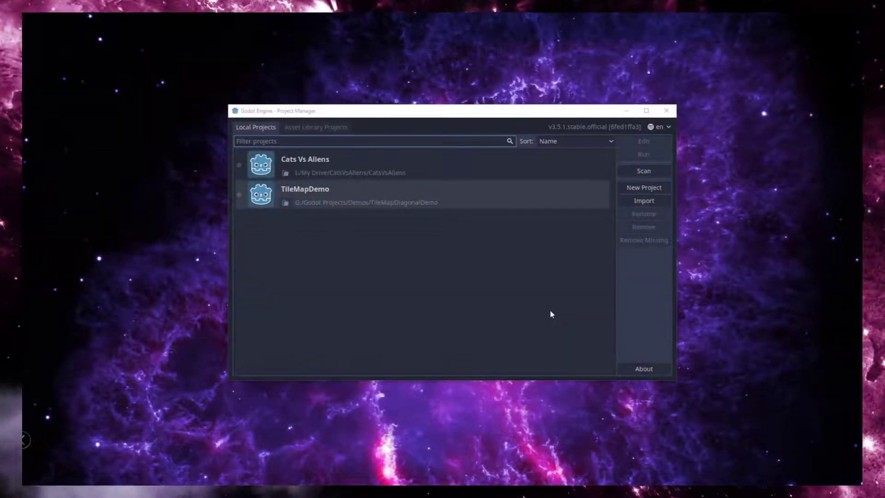
{"action": "mouse_move", "coordinate": [403, 113]}
{"action": "left_mouse_down"}
{"action": "mouse_move", "coordinate": [389, 102]}
{"action": "mouse_move", "coordinate": [397, 99]}
{"action": "left_mouse_up"}
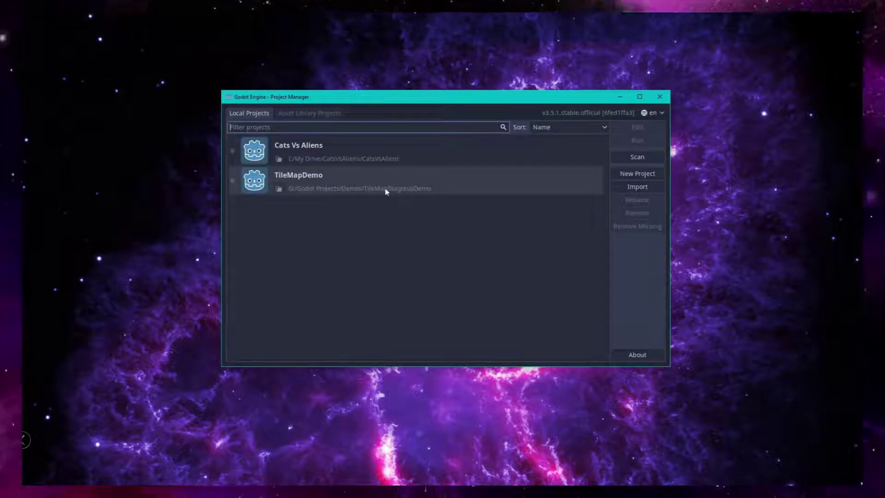
{"action": "left_click", "coordinate": [629, 173]}
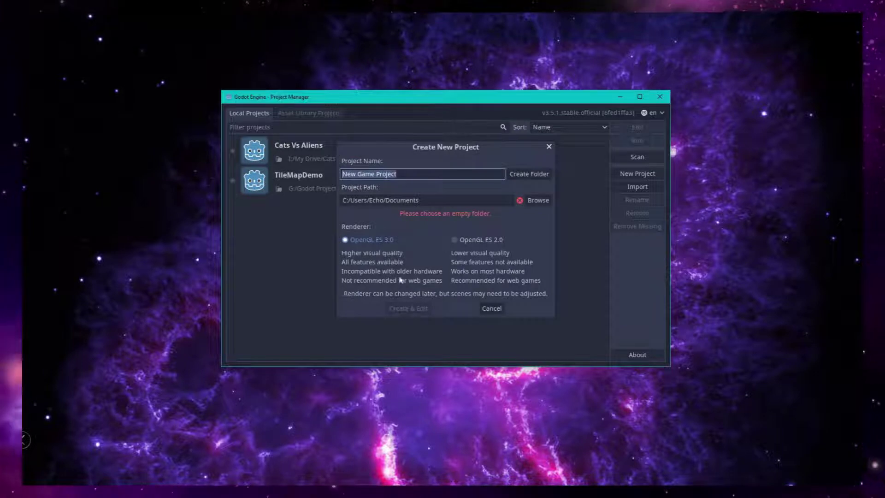
{"action": "left_click", "coordinate": [536, 200]}
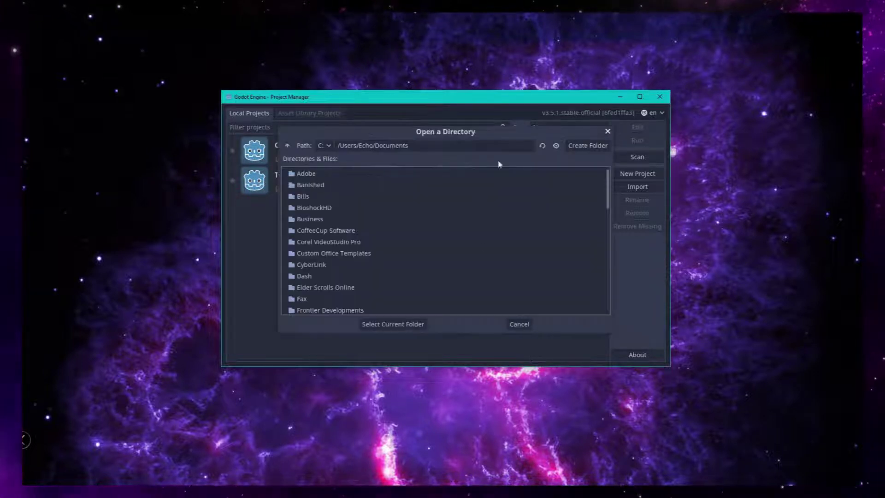
{"action": "left_click", "coordinate": [517, 325]}
{"action": "left_click", "coordinate": [489, 309]}
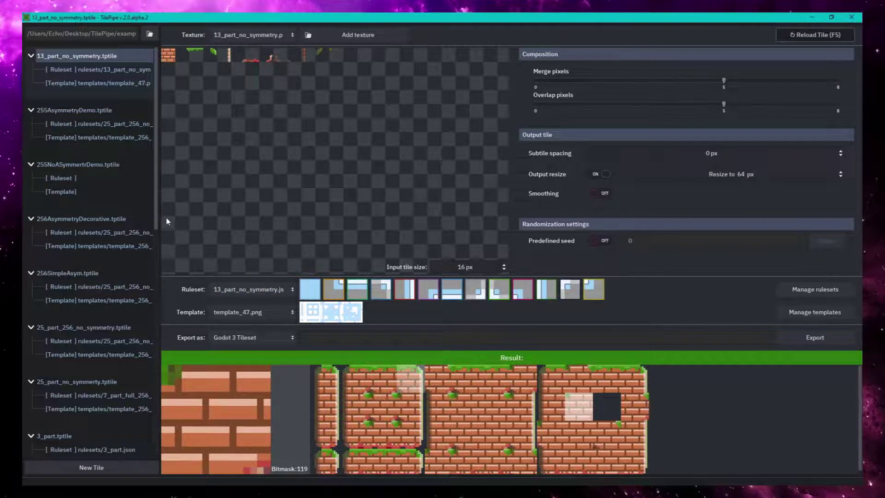
{"action": "left_click_drag", "start_coordinate": [158, 212], "coordinate": [170, 435]}
{"action": "left_click", "coordinate": [88, 467]}
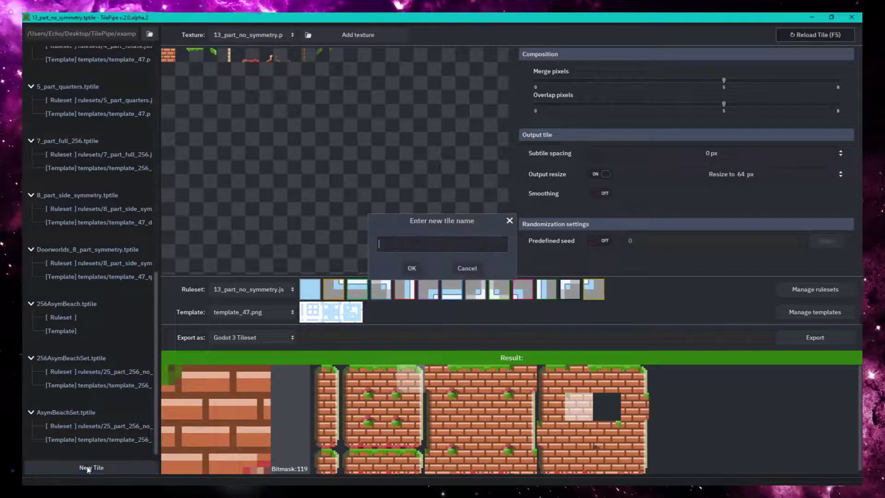
{"action": "left_click", "coordinate": [467, 268]}
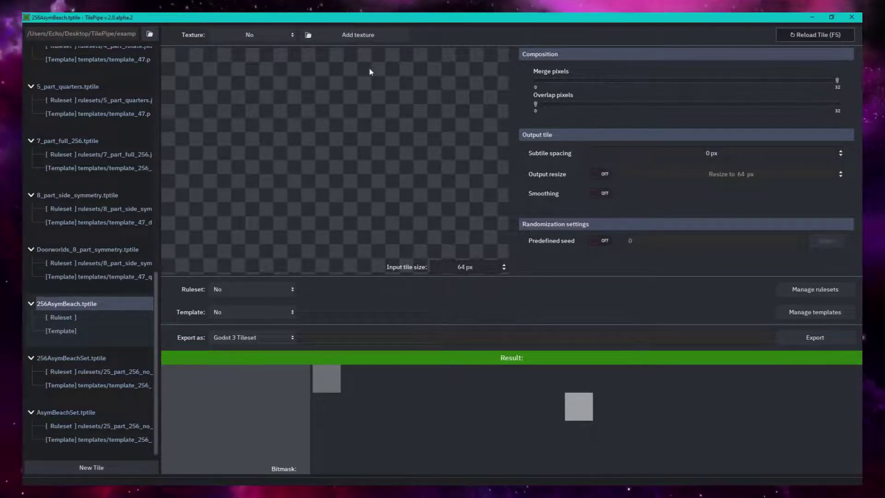
Add 25PartBeachTemplate.png from the TilePipeDemo folder as the texture of the 256AsymBeach tile.
{"action": "left_click", "coordinate": [351, 43]}
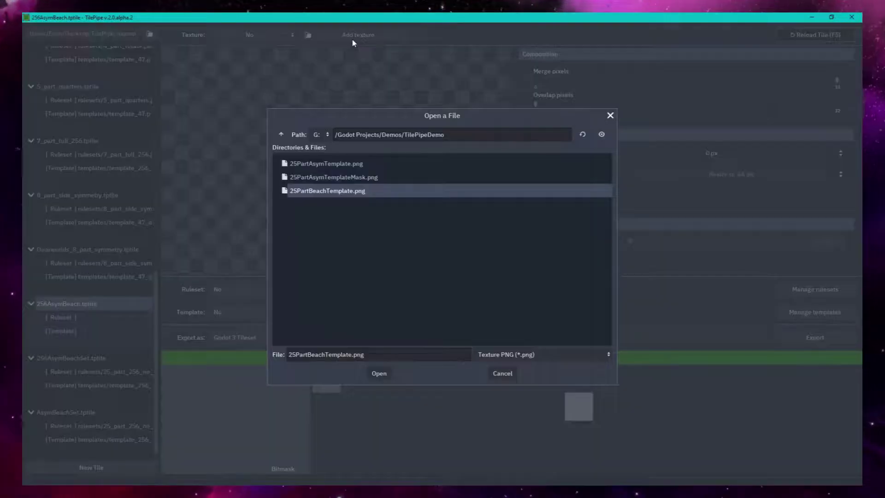
{"action": "double_click", "coordinate": [341, 193]}
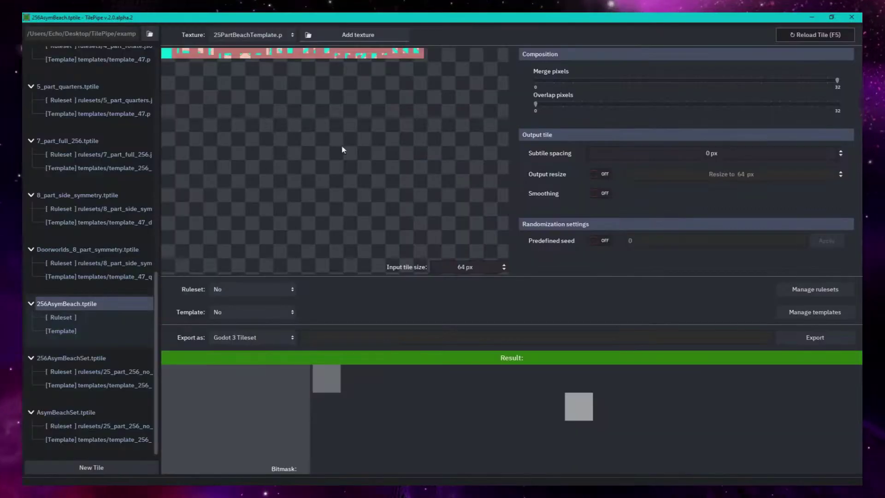
{"action": "left_click", "coordinate": [363, 35]}
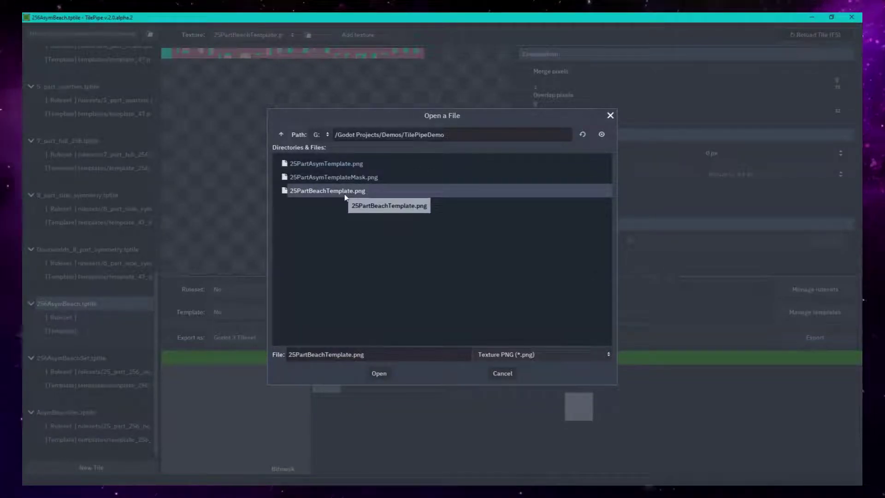
{"action": "left_click", "coordinate": [378, 373]}
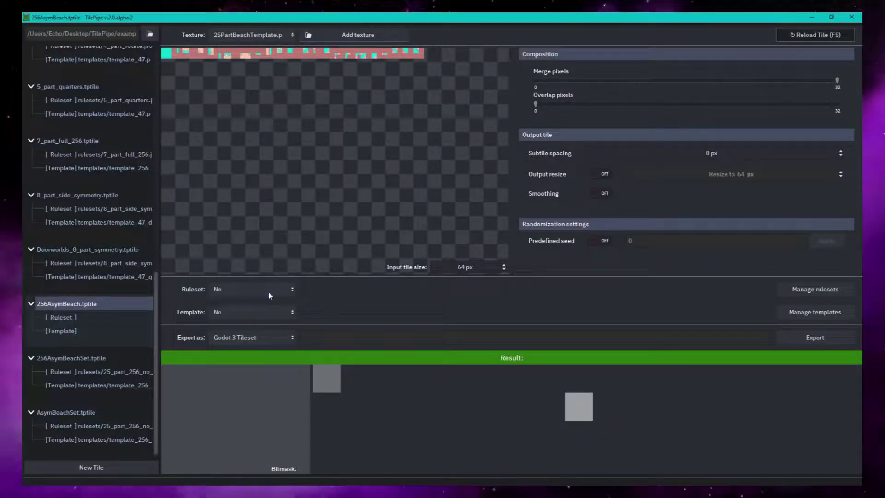
Assign the ruleset 25_part_256_no_symmetry.json and the template template_256_16x16.png to the 256AsymBeach tile.
{"action": "left_click", "coordinate": [256, 290]}
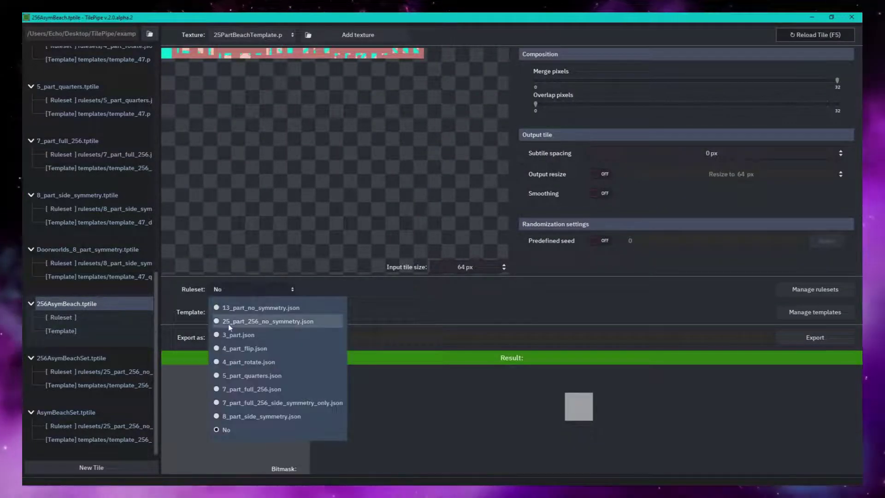
{"action": "left_click", "coordinate": [303, 321]}
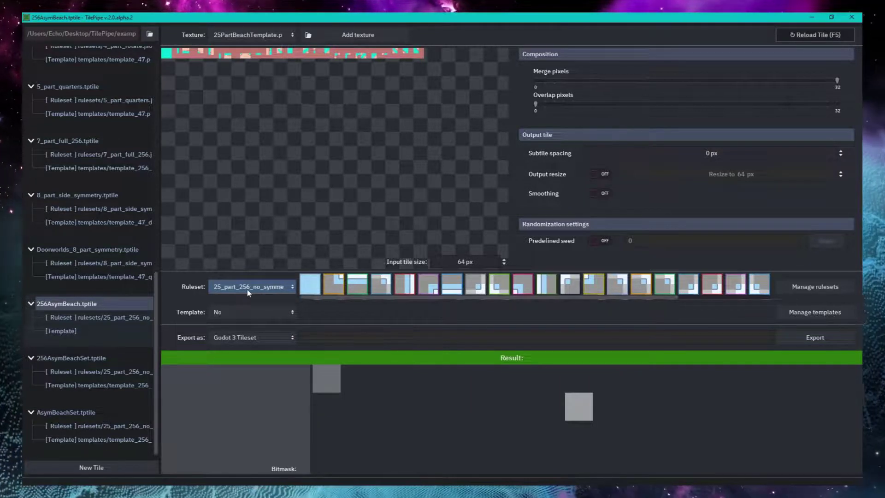
{"action": "left_click", "coordinate": [253, 316]}
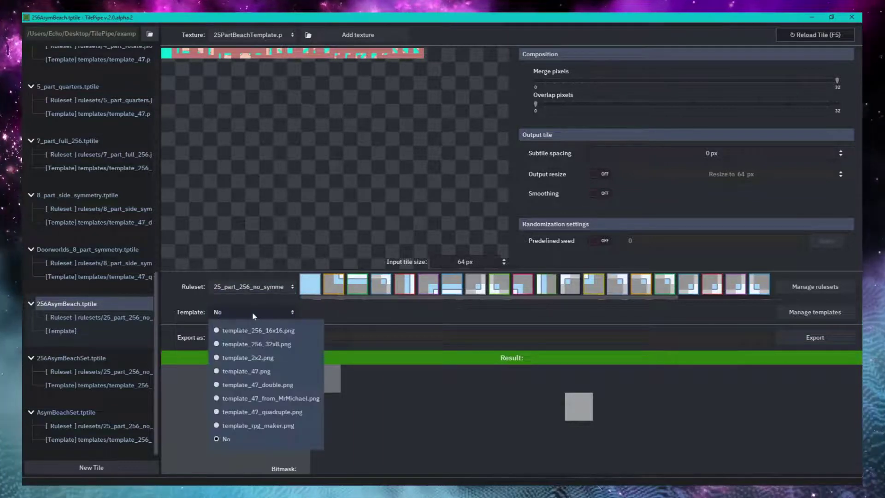
{"action": "left_click", "coordinate": [299, 332]}
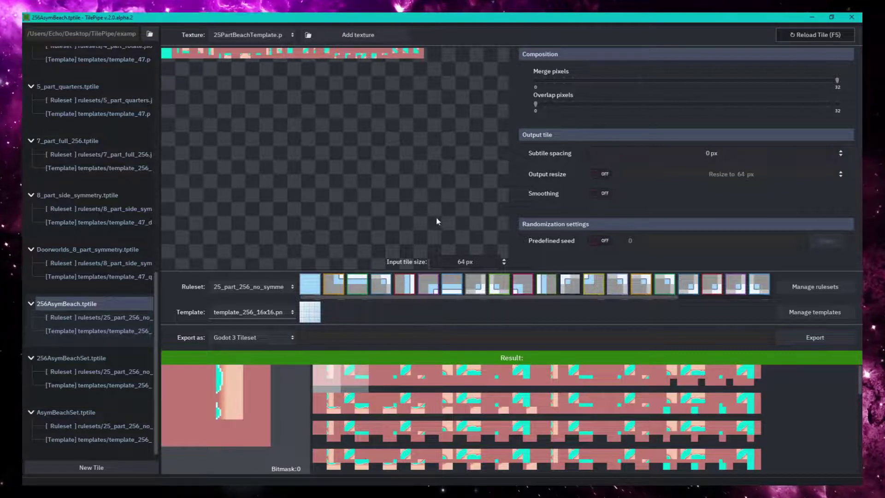
Set the input tile size of the beach texture to 48 px.
{"action": "double_click", "coordinate": [465, 261]}
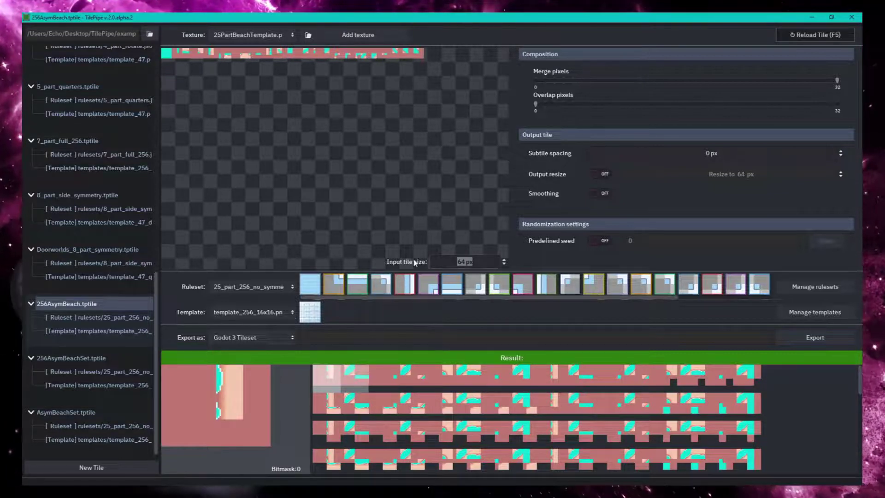
{"action": "type", "text": "48"}
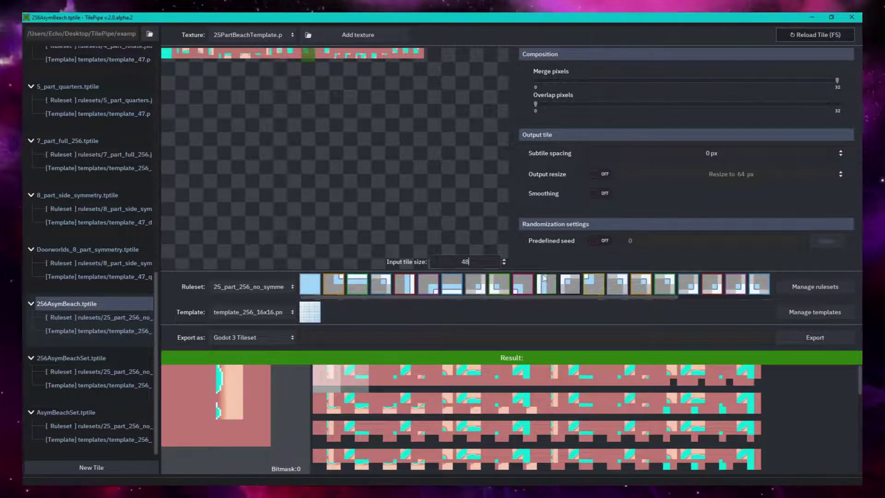
{"action": "key", "text": "Tab"}
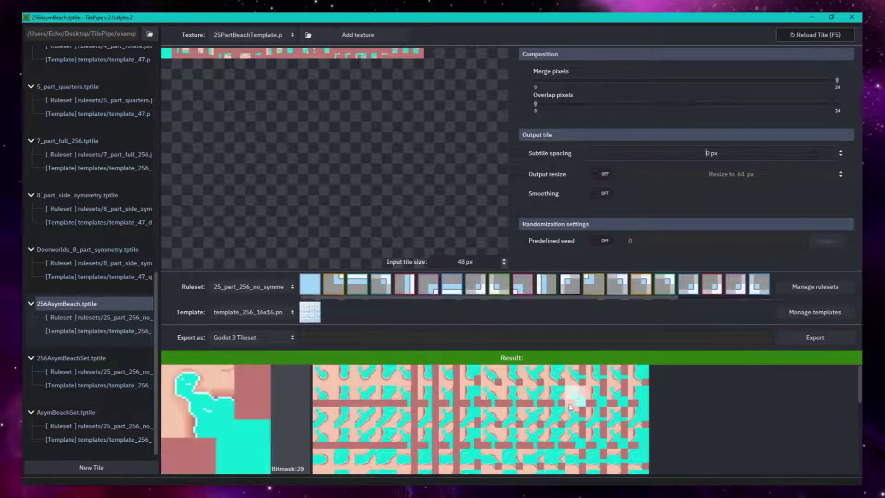
Try merge and overlap values of 12 pixels, and restore merge to 24 and overlap to 0.
{"action": "left_click_drag", "start_coordinate": [702, 81], "coordinate": [686, 80]}
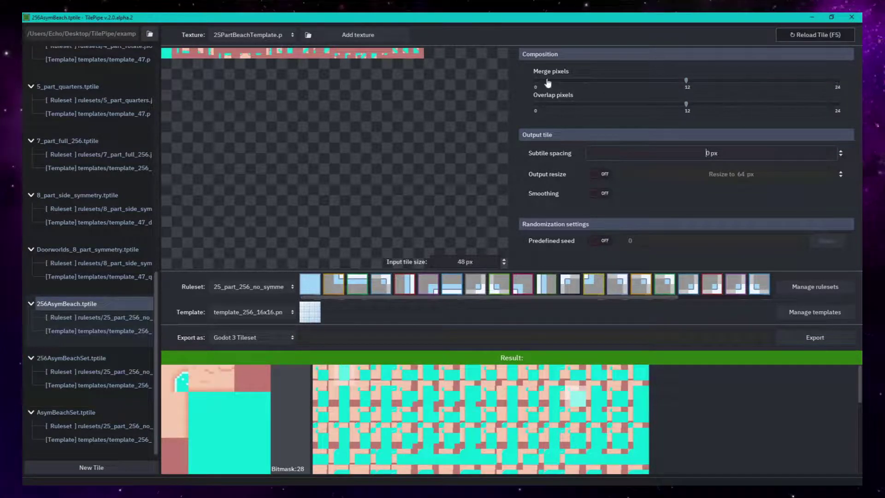
{"action": "left_click_drag", "start_coordinate": [687, 82], "coordinate": [854, 85]}
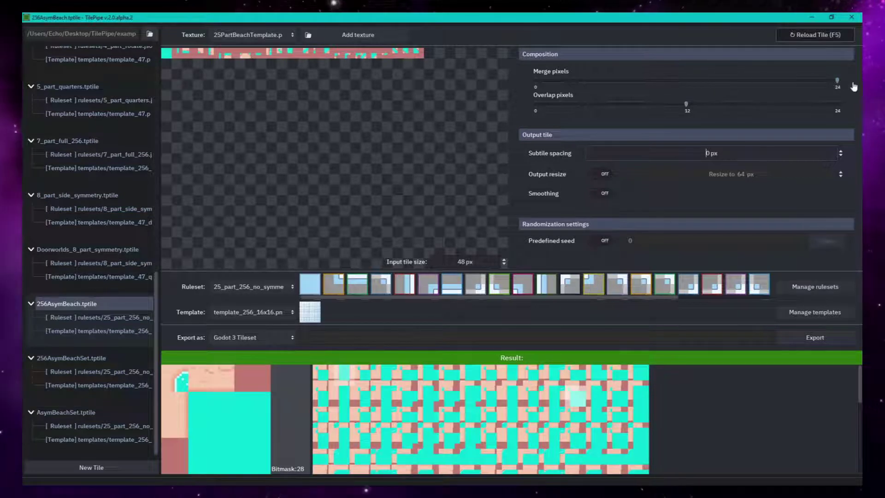
{"action": "left_click_drag", "start_coordinate": [683, 109], "coordinate": [537, 115]}
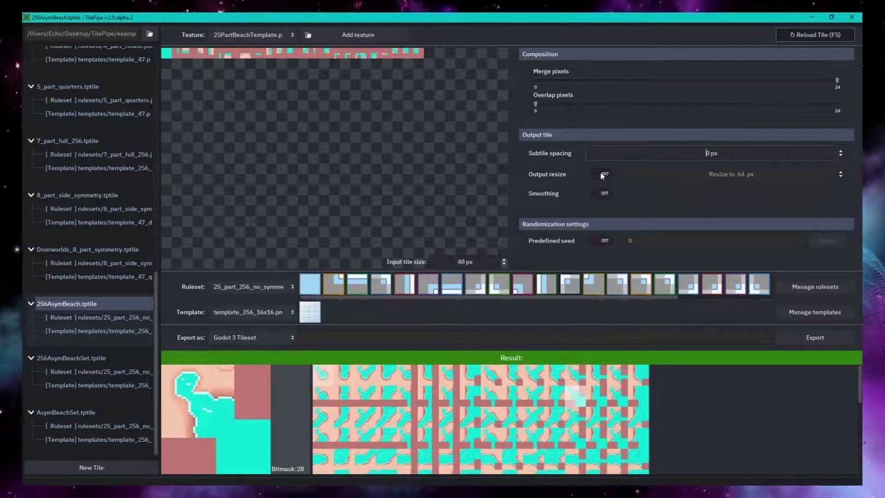
Enable output resizing for the tile and set the output size to 48 px.
{"action": "left_click", "coordinate": [602, 175]}
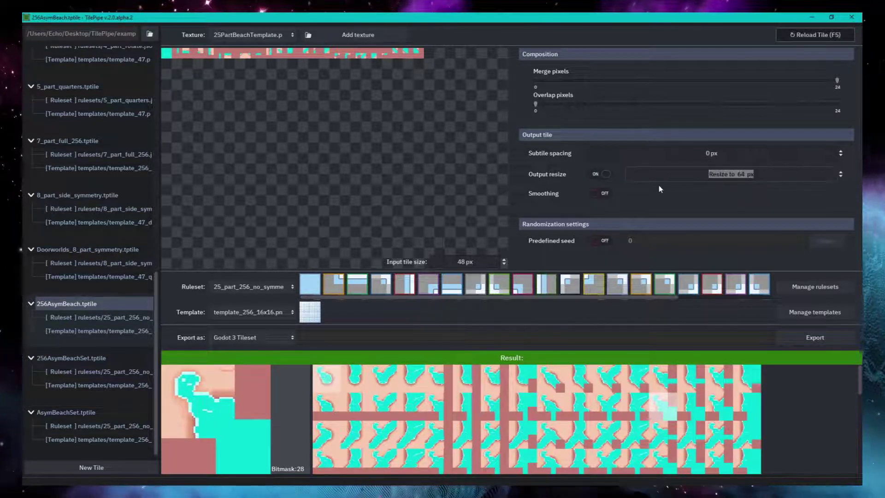
{"action": "type", "text": "48"}
{"action": "key", "text": "Return"}
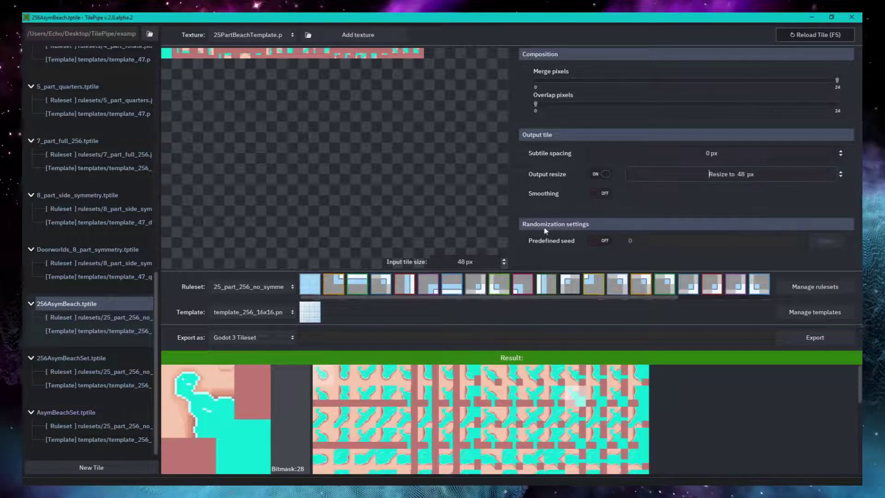
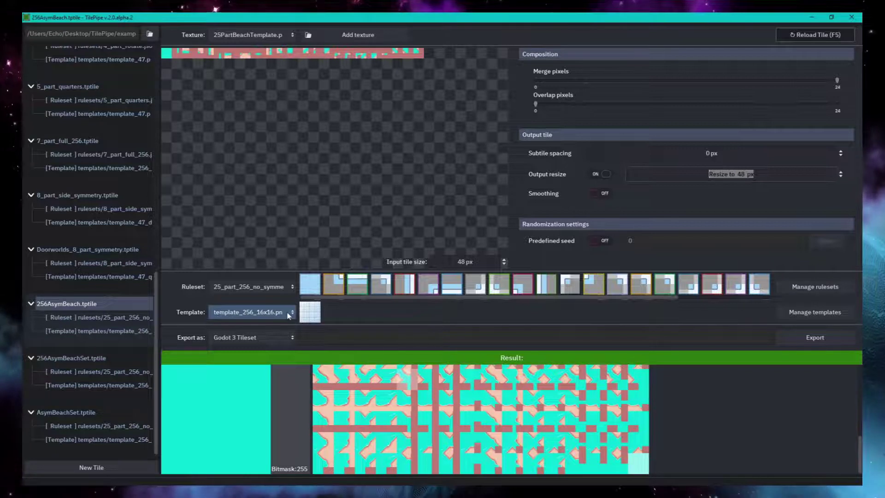
Compare the Texture and Godot 3 Tileset export formats, and keep Godot 3 Tileset for the 256AsymBeach tile.
{"action": "left_click", "coordinate": [286, 340]}
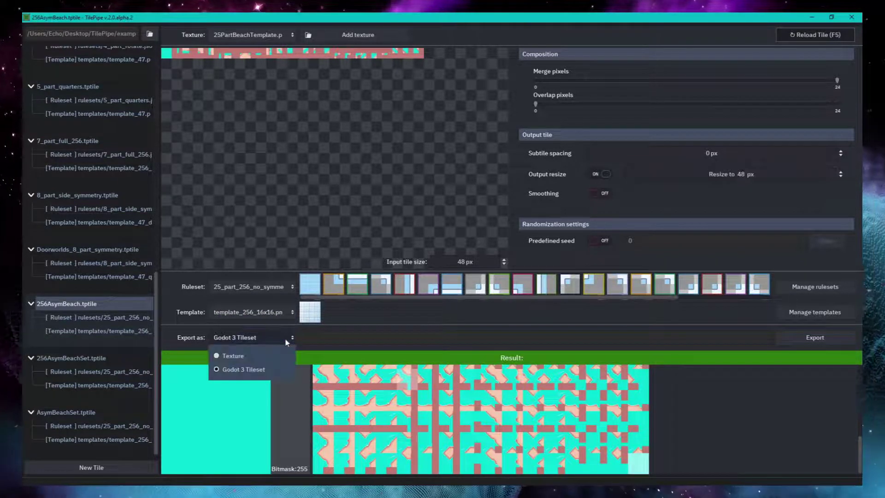
{"action": "left_click", "coordinate": [255, 368]}
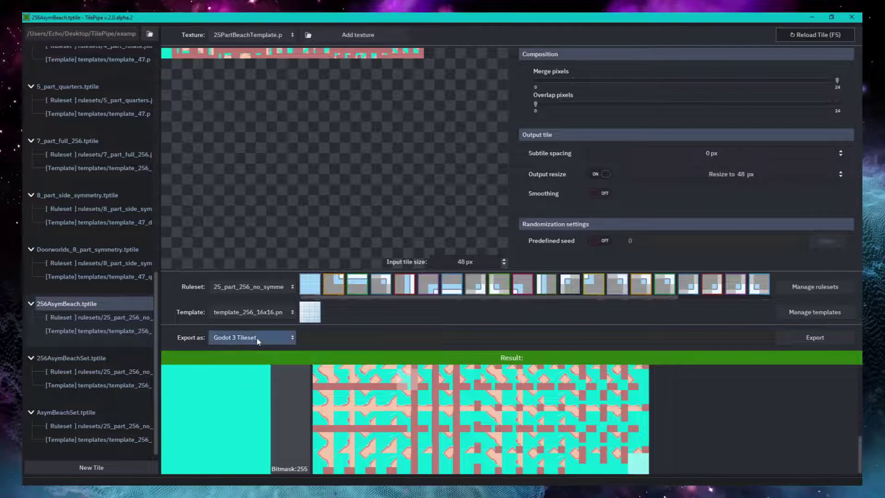
{"action": "left_click", "coordinate": [257, 341]}
{"action": "left_click", "coordinate": [253, 356]}
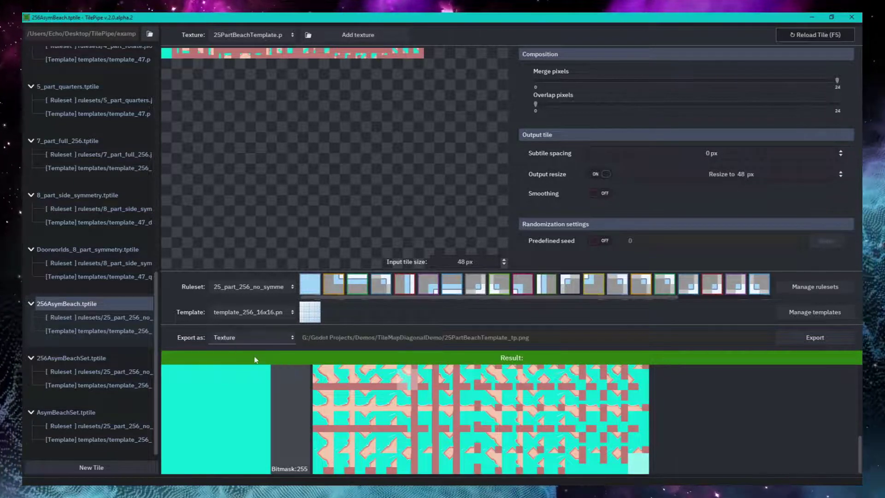
{"action": "left_click", "coordinate": [241, 335]}
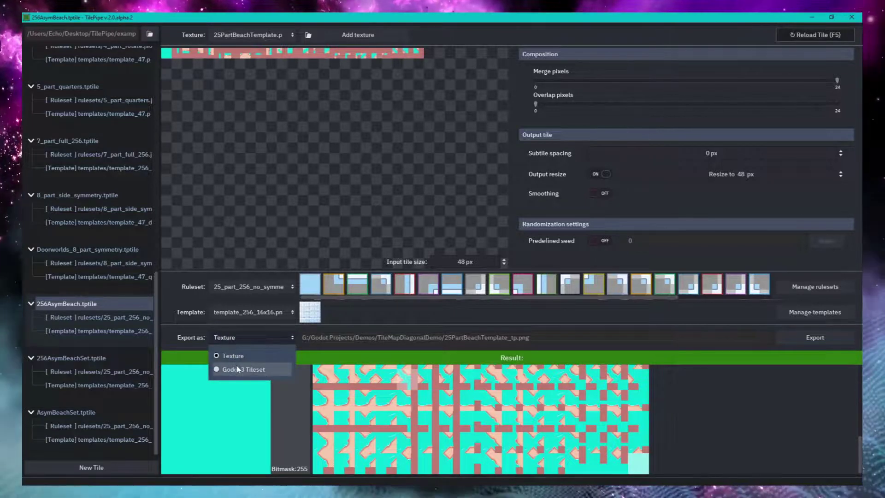
{"action": "left_click", "coordinate": [238, 369]}
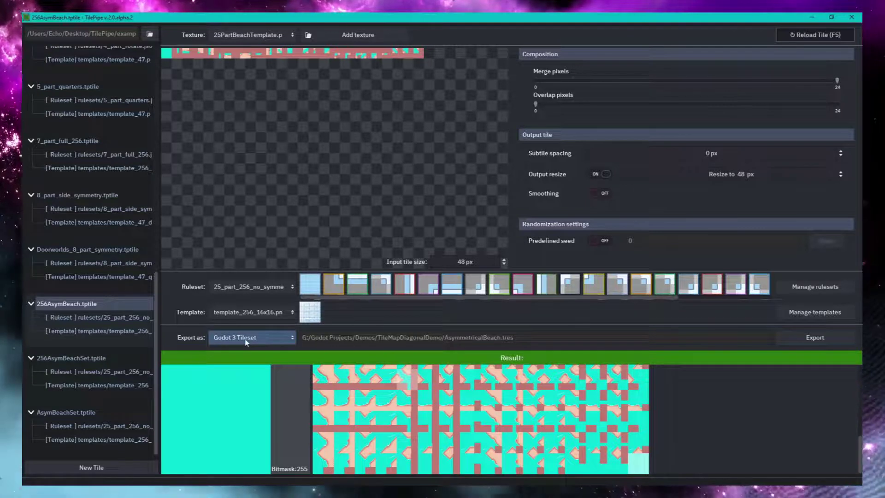
Start the Godot resource export and set the tileset file to AsymBeach256.tres in the TileMapDiagonalDemo folder.
{"action": "left_click", "coordinate": [811, 342]}
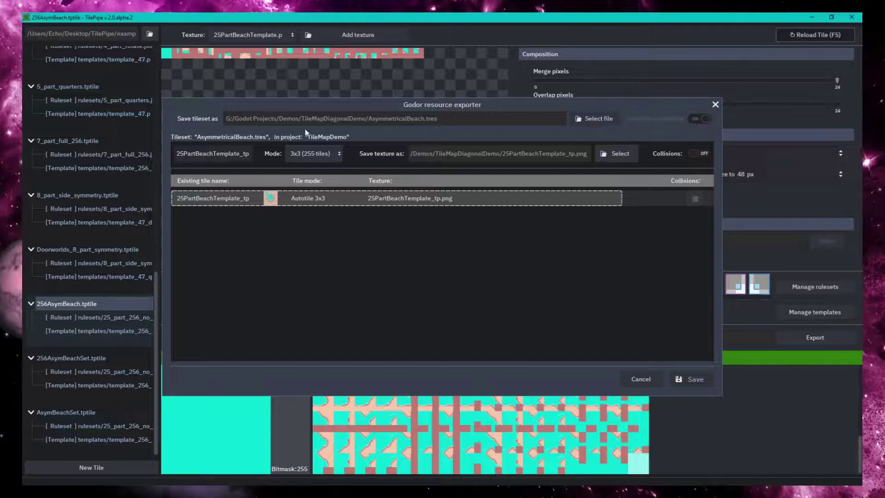
{"action": "left_click", "coordinate": [600, 120]}
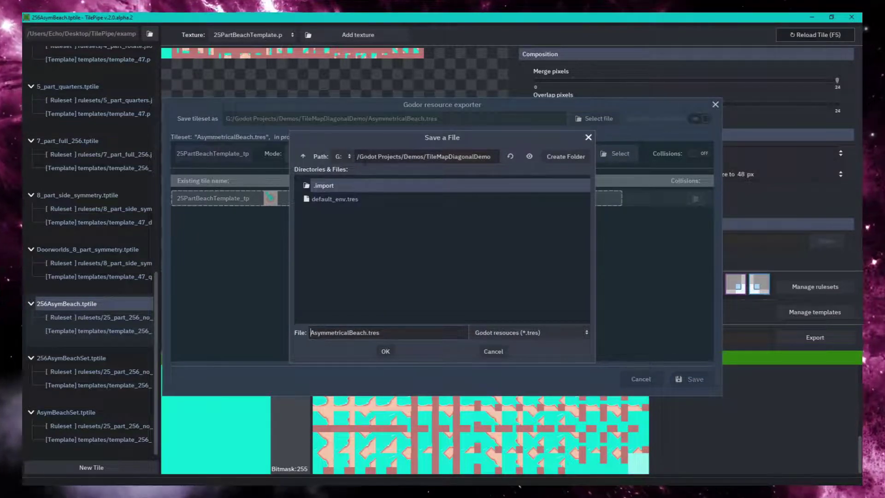
{"action": "left_click", "coordinate": [455, 198]}
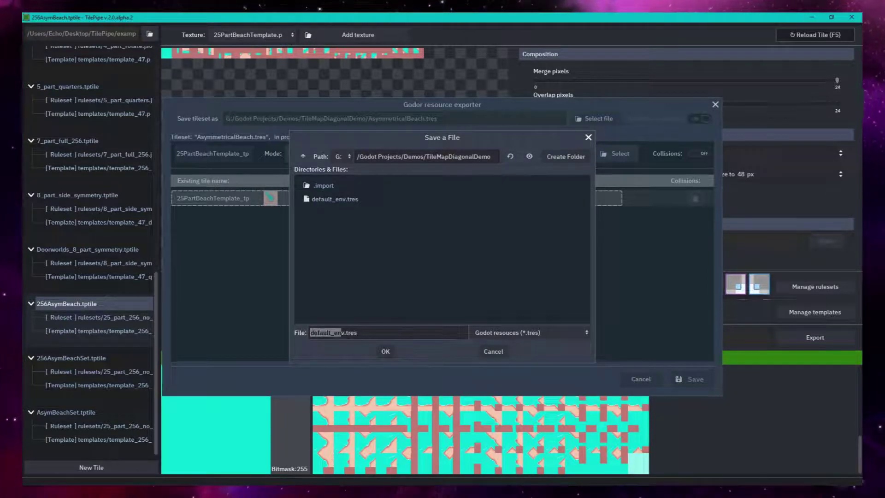
{"action": "key", "text": "BackSpace"}
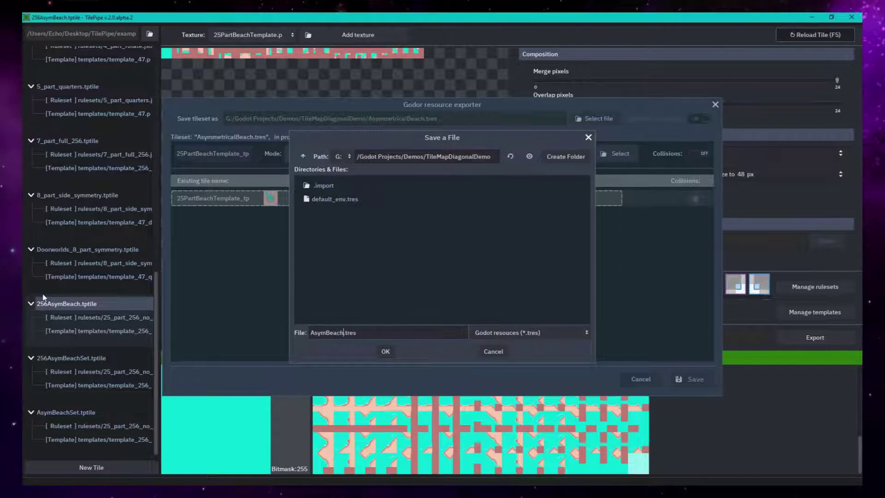
{"action": "type", "text": "AsymBeach256"}
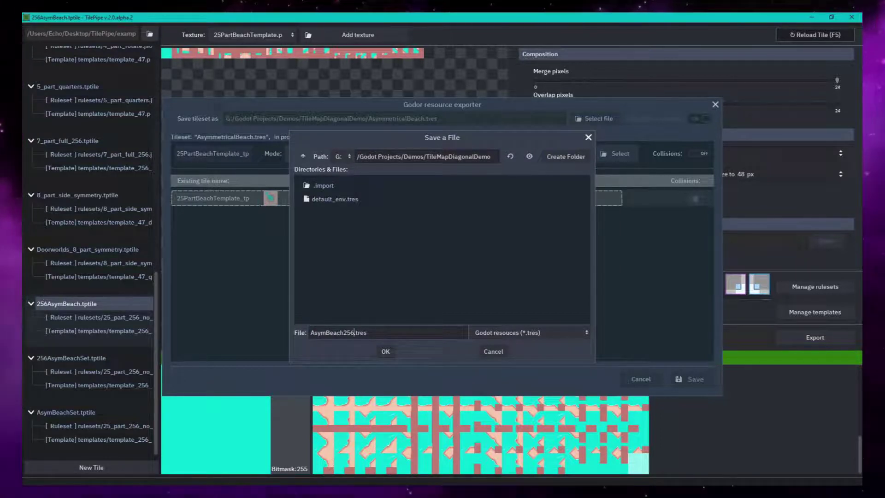
{"action": "left_click", "coordinate": [386, 351]}
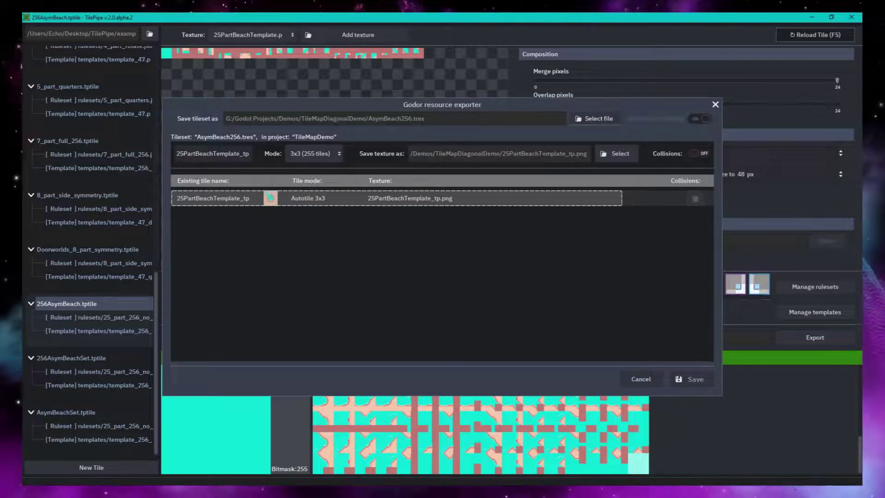
Keep 25PartBeachTemplate_tp.png as the exported texture file and save the tileset export.
{"action": "left_click", "coordinate": [618, 159]}
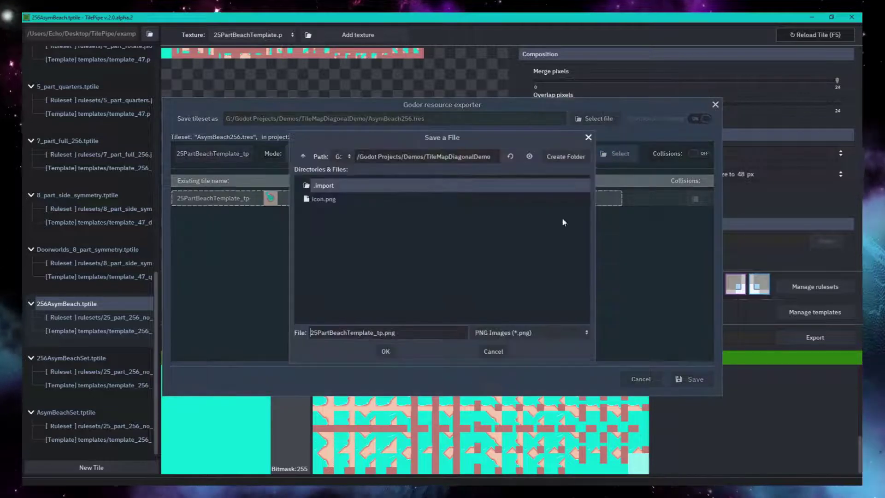
{"action": "left_click", "coordinate": [494, 355]}
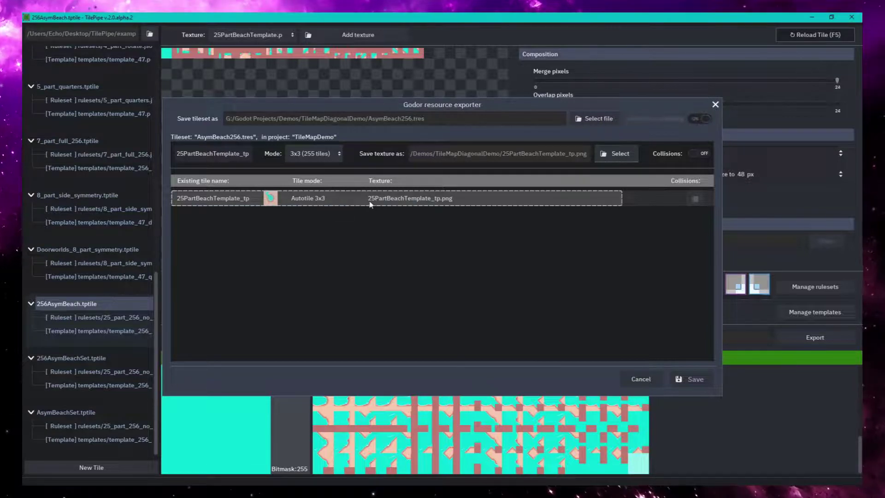
{"action": "left_click", "coordinate": [709, 381]}
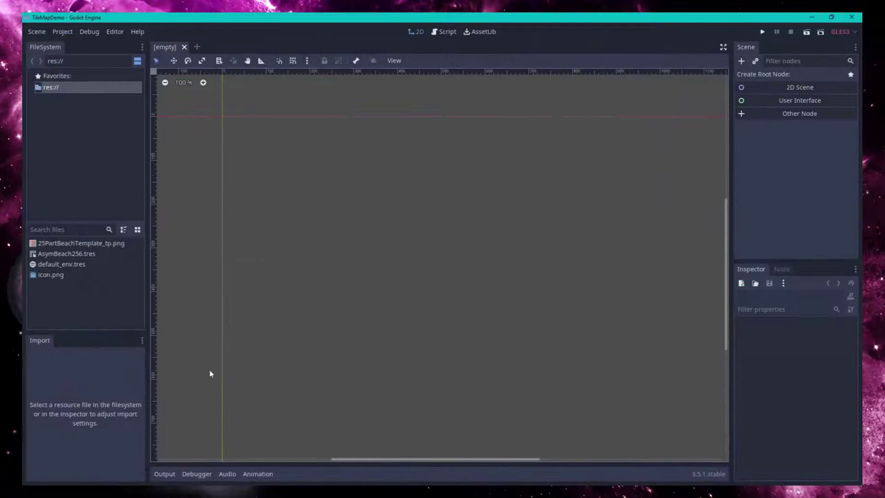
Switch to the TileMapDemo project in Godot and examine the exported AsymBeach256.tres and 25PartBeachTemplate_tp.png files.
{"action": "left_click", "coordinate": [71, 275]}
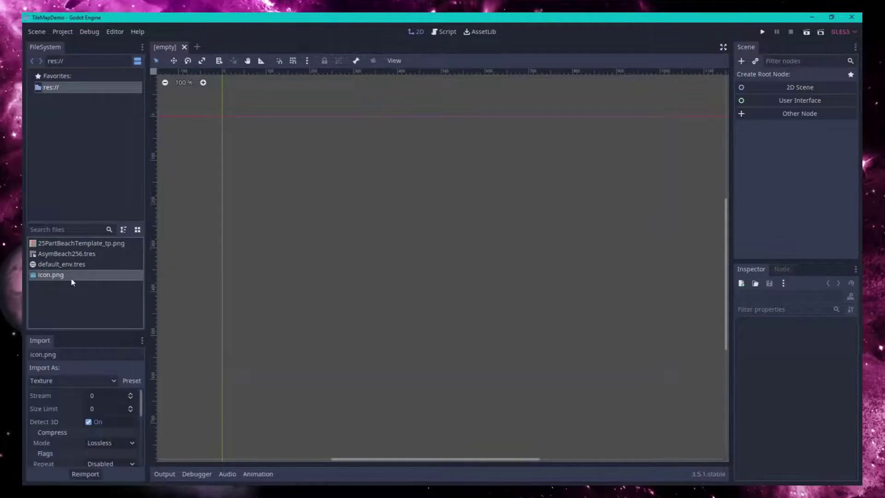
{"action": "left_click", "coordinate": [71, 254]}
{"action": "left_click", "coordinate": [72, 243]}
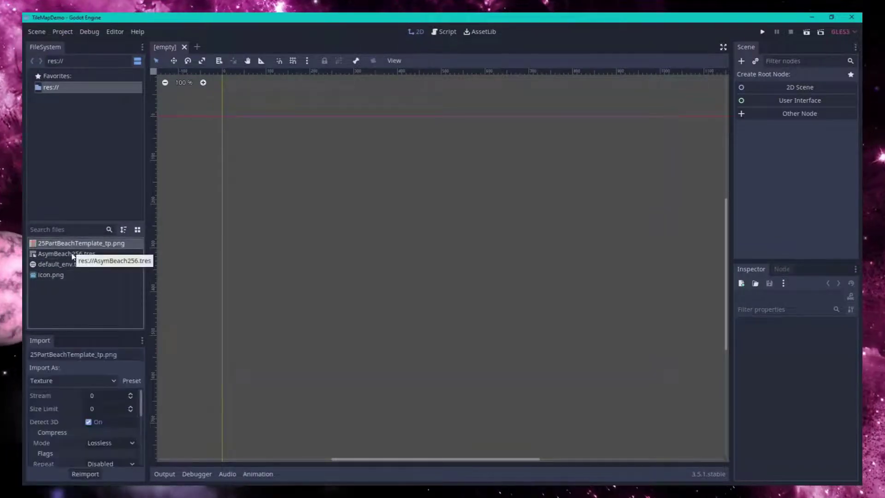
{"action": "left_click", "coordinate": [73, 254]}
{"action": "left_click", "coordinate": [72, 243]}
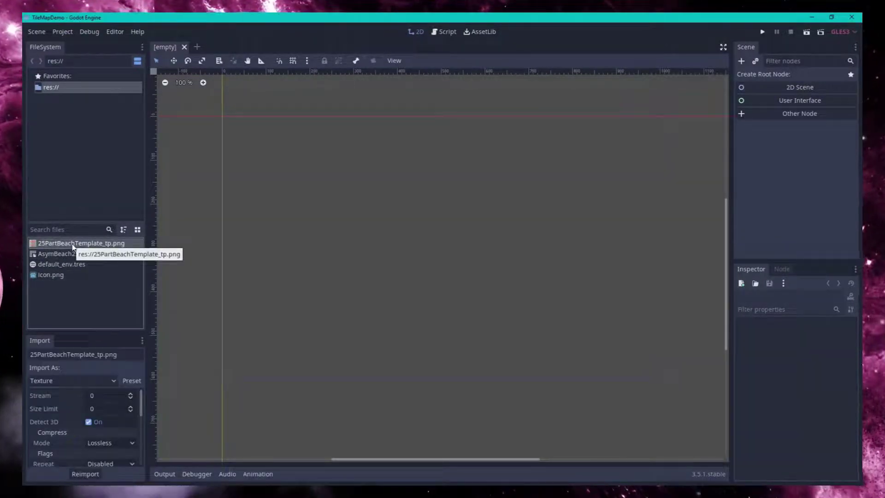
{"action": "left_click", "coordinate": [75, 253]}
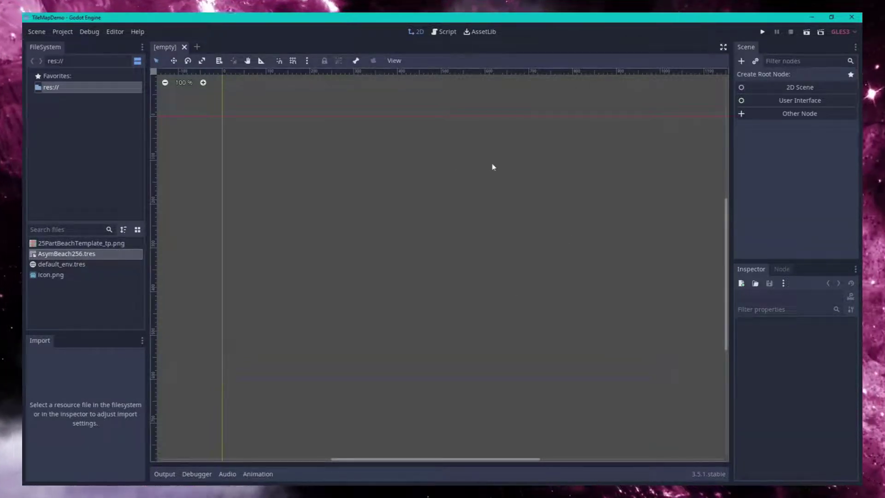
{"action": "left_click", "coordinate": [60, 243]}
{"action": "left_click", "coordinate": [63, 254]}
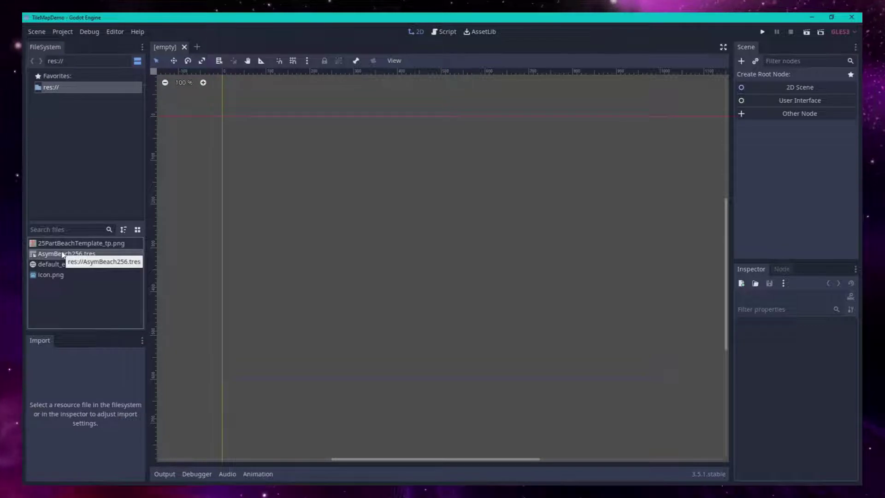
Turn off texture filtering for 25PartBeachTemplate_tp.png and reimport it.
{"action": "left_click", "coordinate": [55, 243]}
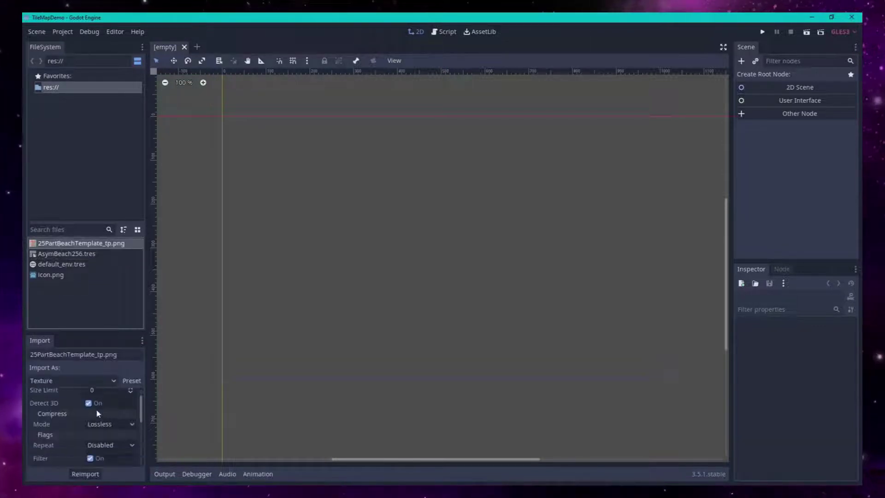
{"action": "scroll", "coordinate": [102, 421], "scroll_direction": "down", "scroll_amount": 1}
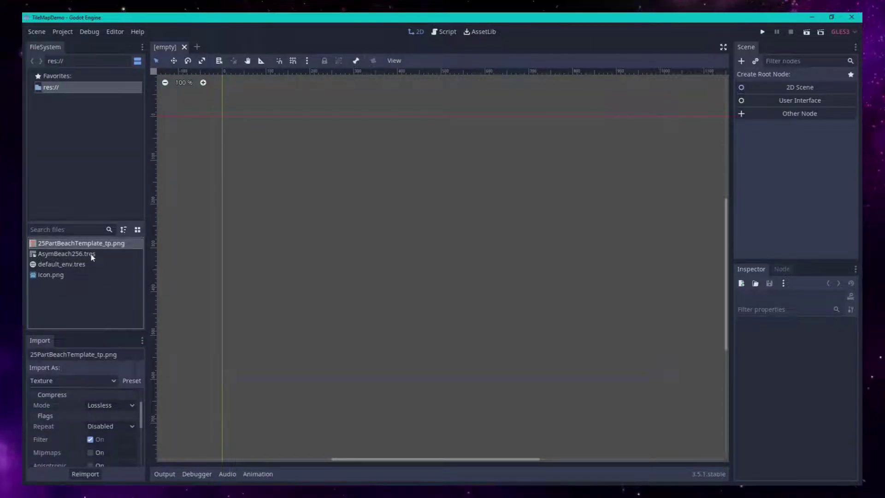
{"action": "left_click", "coordinate": [86, 473]}
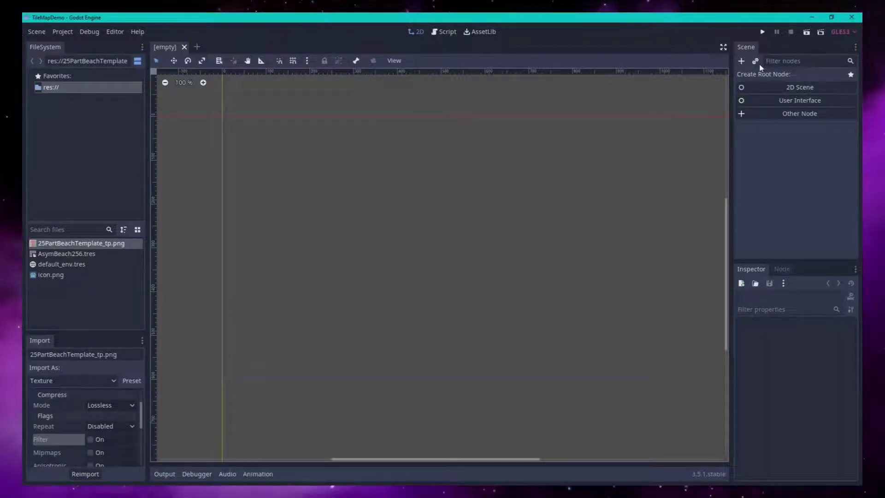
Create a 2D scene root node and add a TileMap node as its child.
{"action": "left_click", "coordinate": [772, 87]}
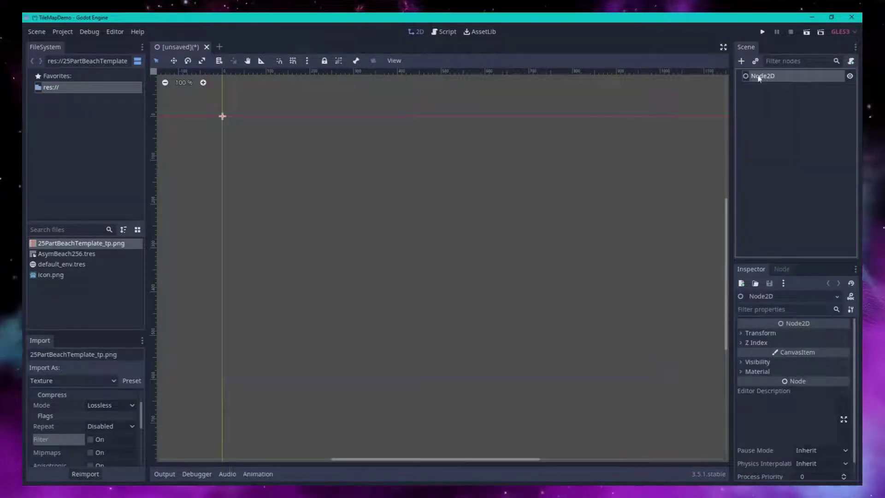
{"action": "left_click", "coordinate": [739, 61]}
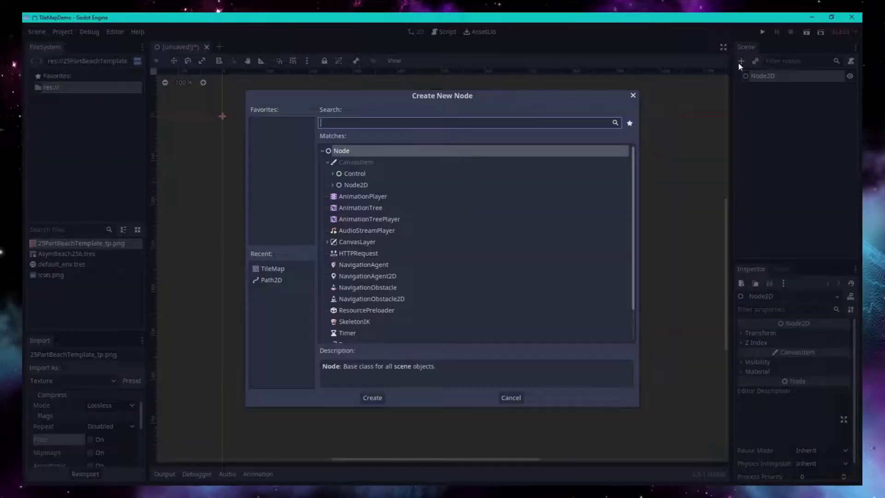
{"action": "type", "text": "til"}
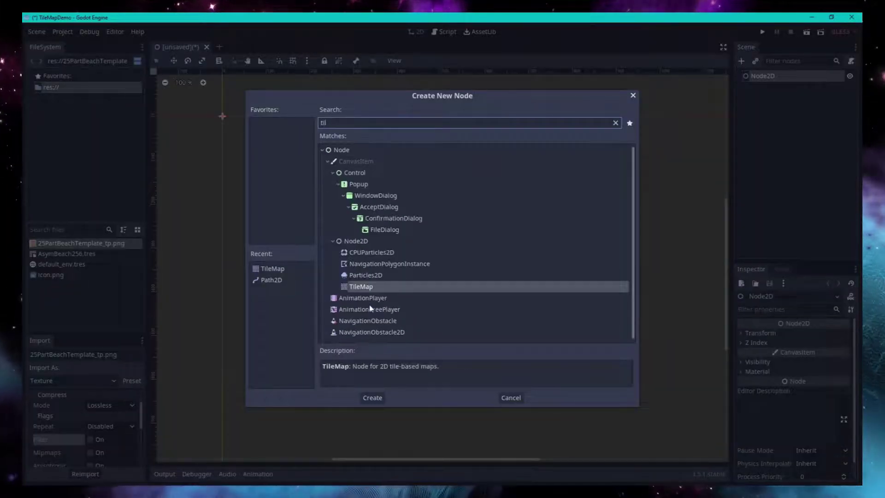
{"action": "double_click", "coordinate": [360, 288]}
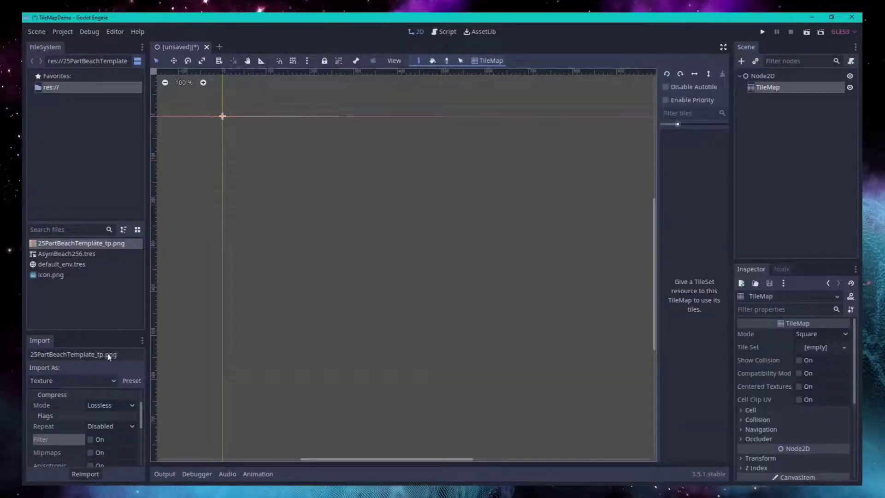
Assign AsymBeach256.tres as the TileMap's tile set and paint a closed loop of beach tiles.
{"action": "left_click_drag", "start_coordinate": [67, 253], "coordinate": [823, 347]}
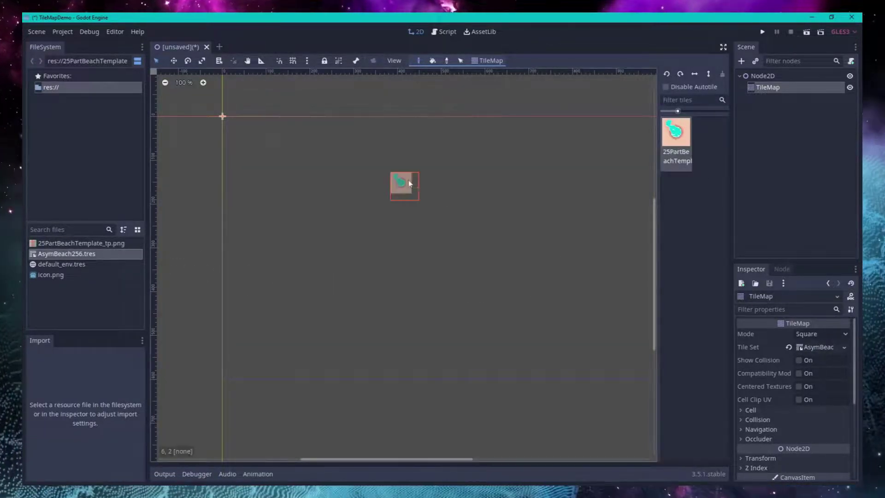
{"action": "mouse_move", "coordinate": [405, 189]}
{"action": "left_mouse_down"}
{"action": "mouse_move", "coordinate": [496, 333]}
{"action": "mouse_move", "coordinate": [521, 338]}
{"action": "mouse_move", "coordinate": [494, 147]}
{"action": "mouse_move", "coordinate": [423, 201]}
{"action": "mouse_move", "coordinate": [428, 183]}
{"action": "left_mouse_up"}
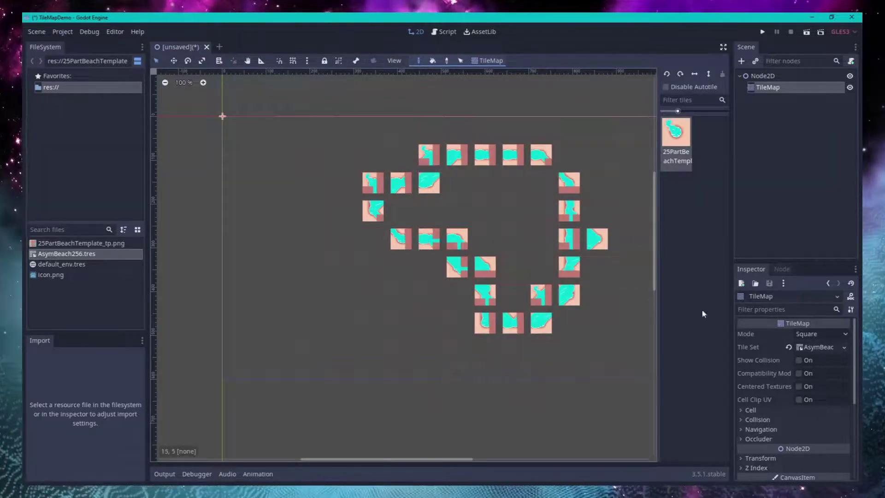
Set the TileMap's cell size to 32 by 32.
{"action": "left_click", "coordinate": [774, 412]}
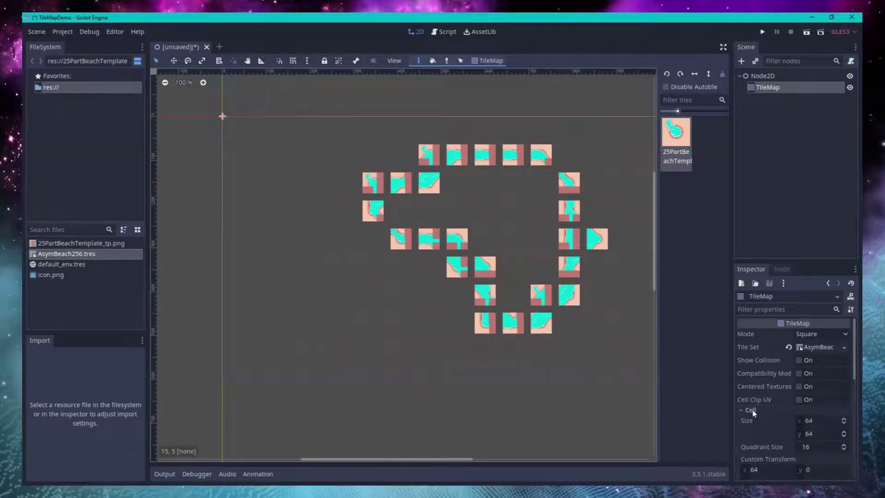
{"action": "left_click", "coordinate": [827, 420]}
{"action": "type", "text": "32"}
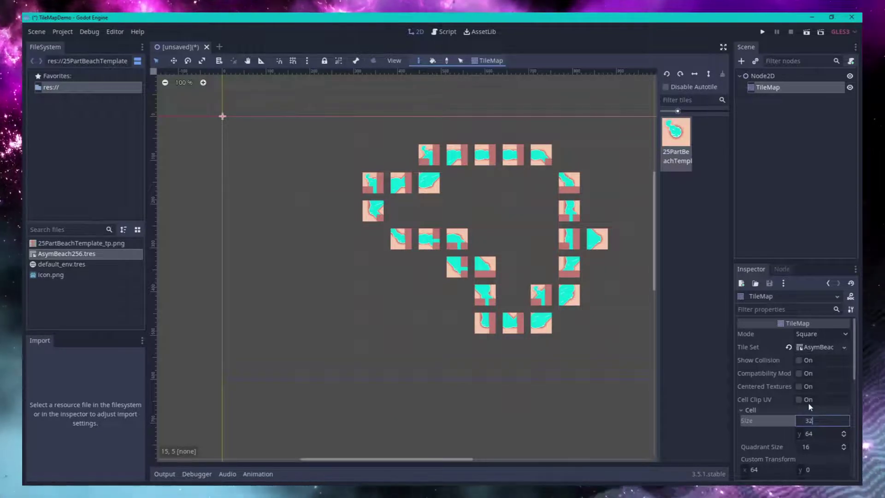
{"action": "key", "text": "Tab"}
{"action": "type", "text": "32"}
{"action": "key", "text": "Return"}
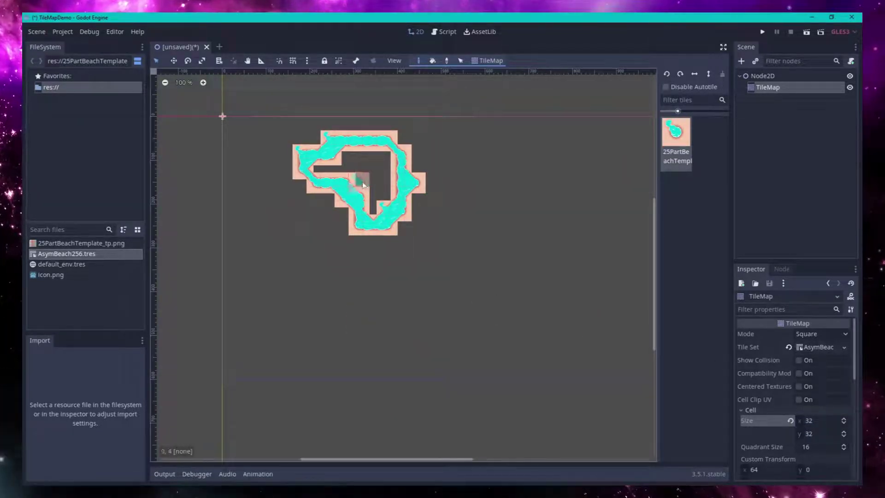
Paint long winding beach paths around the first loop to test the autotile.
{"action": "mouse_move", "coordinate": [441, 168]}
{"action": "left_mouse_down"}
{"action": "mouse_move", "coordinate": [443, 244]}
{"action": "mouse_move", "coordinate": [416, 273]}
{"action": "mouse_move", "coordinate": [336, 285]}
{"action": "mouse_move", "coordinate": [256, 247]}
{"action": "mouse_move", "coordinate": [229, 162]}
{"action": "mouse_move", "coordinate": [245, 130]}
{"action": "mouse_move", "coordinate": [307, 112]}
{"action": "mouse_move", "coordinate": [430, 121]}
{"action": "mouse_move", "coordinate": [468, 142]}
{"action": "mouse_move", "coordinate": [510, 186]}
{"action": "mouse_move", "coordinate": [533, 229]}
{"action": "mouse_move", "coordinate": [540, 270]}
{"action": "mouse_move", "coordinate": [512, 353]}
{"action": "left_mouse_up"}
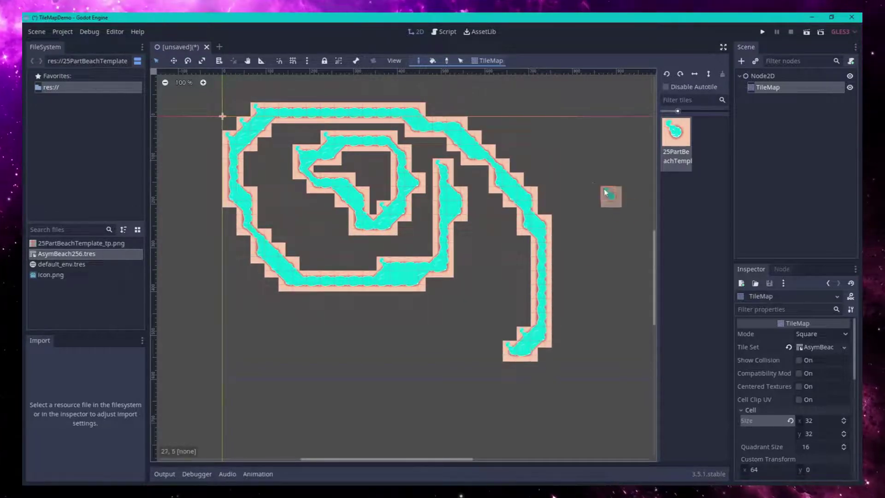
{"action": "mouse_move", "coordinate": [593, 196]}
{"action": "left_mouse_down"}
{"action": "mouse_move", "coordinate": [604, 226]}
{"action": "mouse_move", "coordinate": [612, 173]}
{"action": "mouse_move", "coordinate": [643, 166]}
{"action": "mouse_move", "coordinate": [544, 119]}
{"action": "mouse_move", "coordinate": [454, 95]}
{"action": "left_mouse_up"}
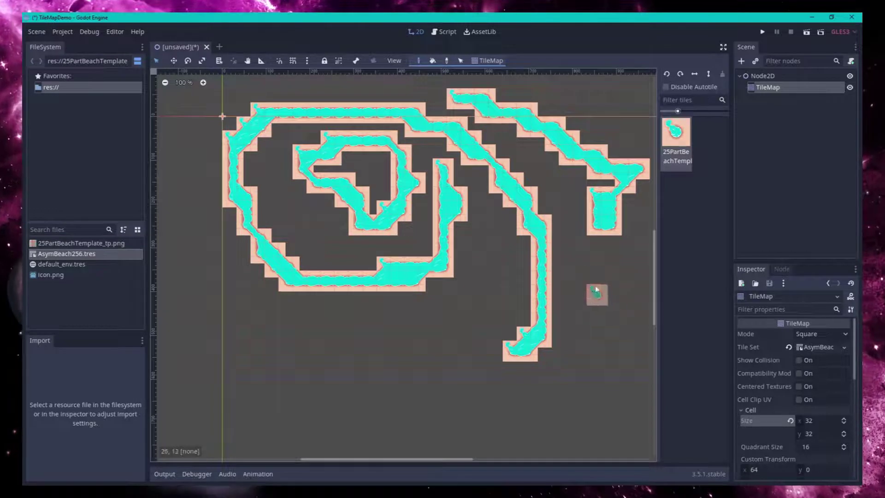
{"action": "mouse_move", "coordinate": [597, 282]}
{"action": "left_mouse_down"}
{"action": "mouse_move", "coordinate": [575, 326]}
{"action": "mouse_move", "coordinate": [505, 355]}
{"action": "mouse_move", "coordinate": [409, 367]}
{"action": "mouse_move", "coordinate": [279, 354]}
{"action": "mouse_move", "coordinate": [241, 337]}
{"action": "mouse_move", "coordinate": [229, 305]}
{"action": "left_mouse_up"}
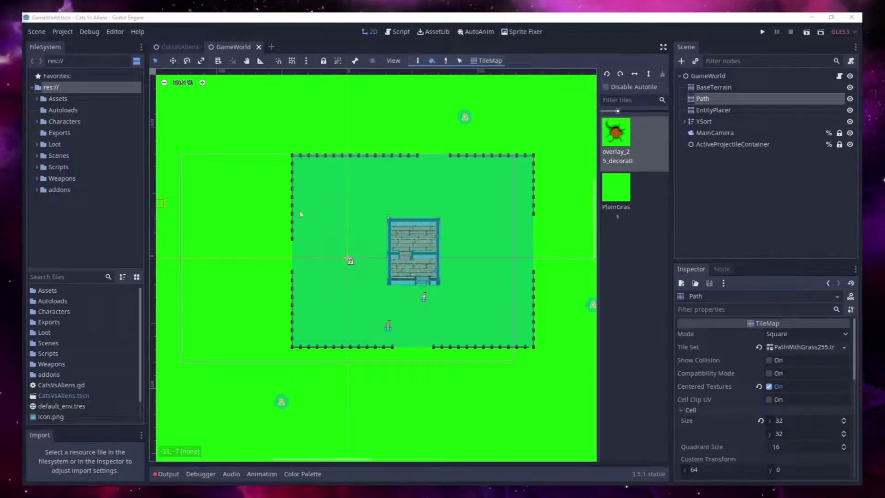
Compare the BaseTerrain and Path tile map layers, toggling BaseTerrain's visibility off and back on.
{"action": "left_click", "coordinate": [730, 88]}
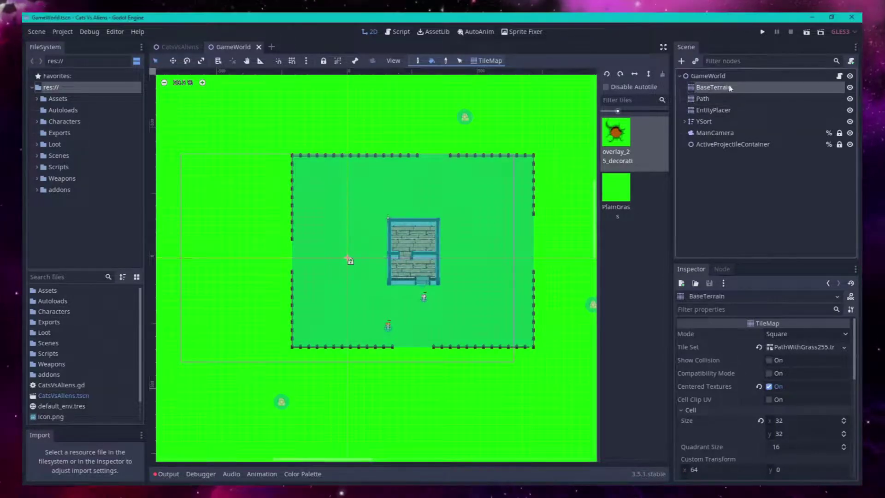
{"action": "left_click", "coordinate": [850, 87]}
{"action": "left_click", "coordinate": [851, 87]}
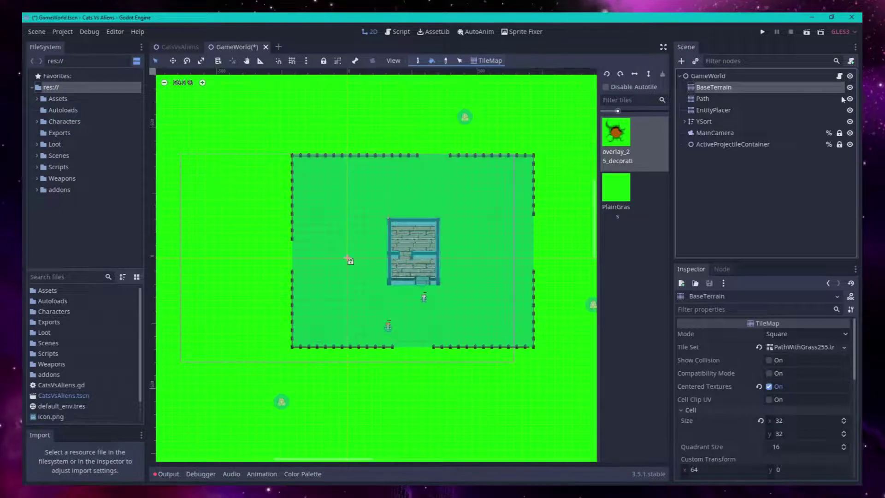
{"action": "left_click", "coordinate": [708, 100]}
{"action": "left_click", "coordinate": [708, 88]}
{"action": "left_click", "coordinate": [705, 99]}
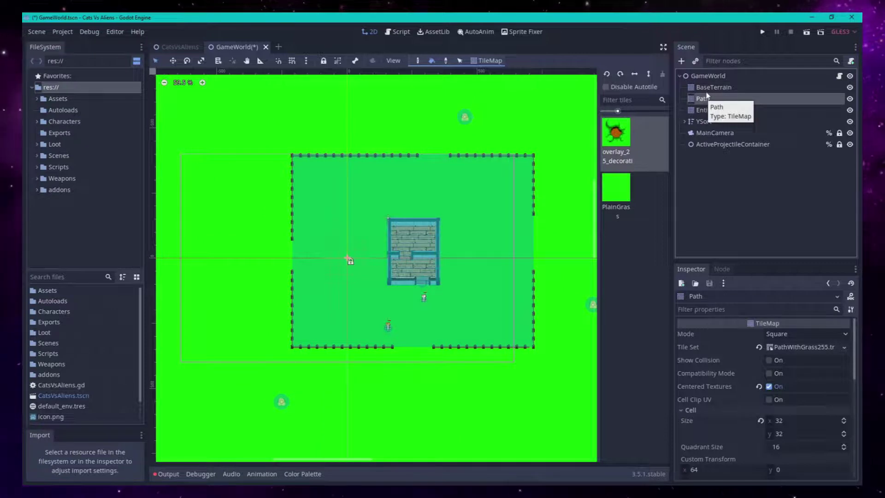
{"action": "left_click", "coordinate": [707, 90]}
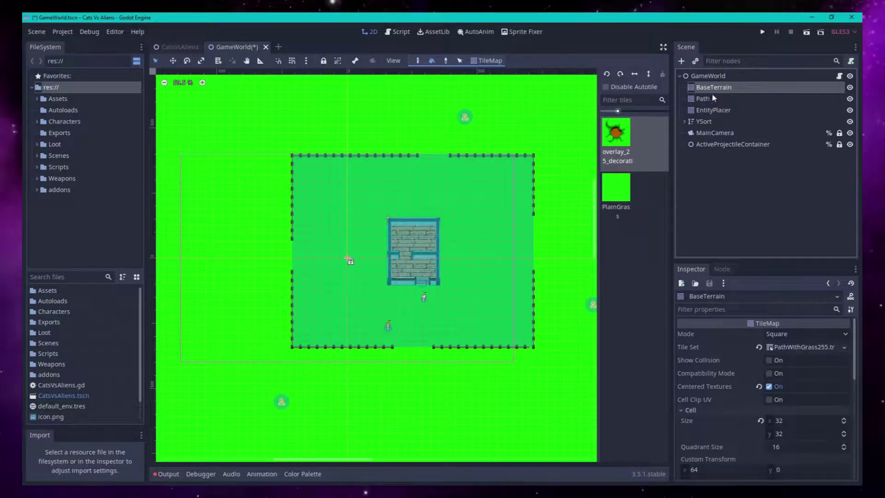
{"action": "left_click", "coordinate": [703, 99]}
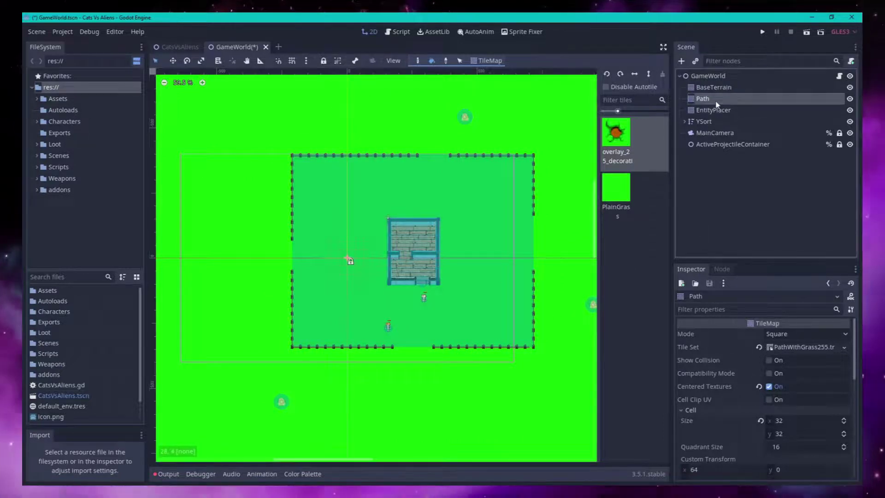
{"action": "double_click", "coordinate": [702, 99]}
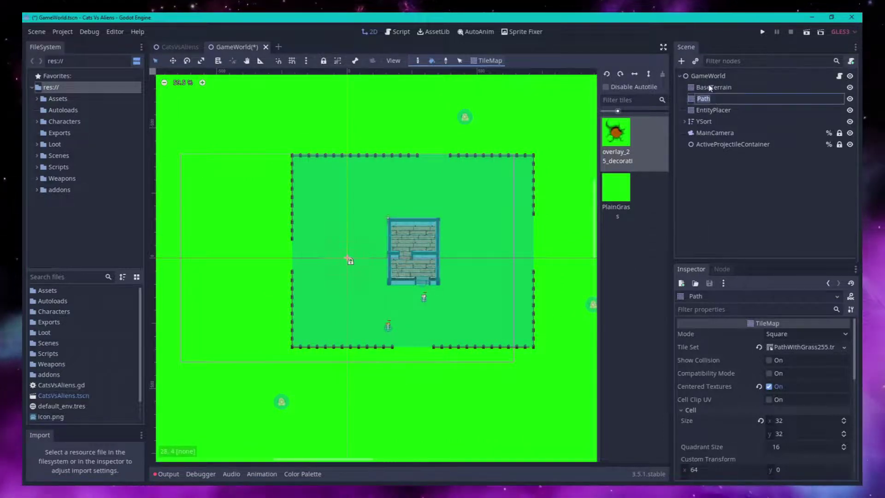
{"action": "left_click", "coordinate": [708, 87]}
Paint a diagonal dirt path on the Path layer with the overlay_25 decorative autotile, running southwest from east of the base building.
{"action": "left_click", "coordinate": [699, 100]}
{"action": "left_click", "coordinate": [700, 100]}
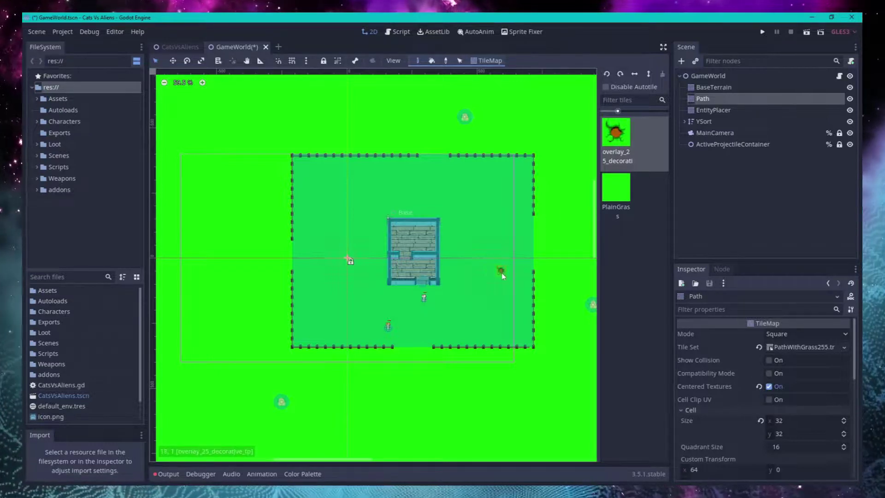
{"action": "mouse_move", "coordinate": [501, 272]}
{"action": "left_mouse_down"}
{"action": "mouse_move", "coordinate": [474, 293]}
{"action": "mouse_move", "coordinate": [399, 318]}
{"action": "left_mouse_up"}
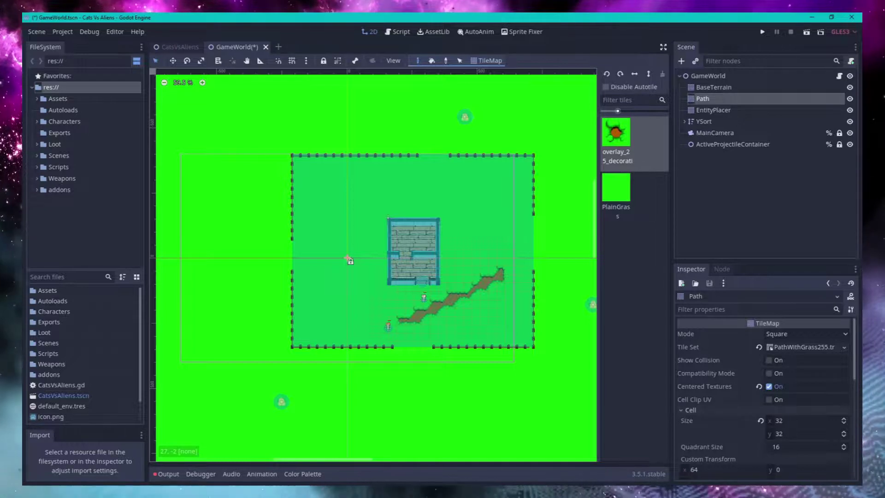
Hide the Base node inside YSort so the painted path is unobstructed, and collapse the YSort group again.
{"action": "left_click", "coordinate": [684, 121]}
{"action": "scroll", "coordinate": [751, 201], "scroll_direction": "down", "scroll_amount": 1}
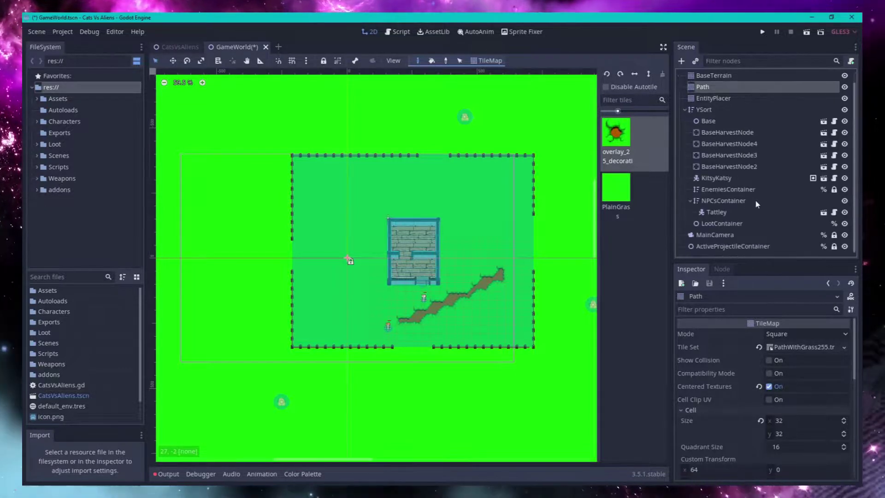
{"action": "left_click", "coordinate": [845, 121]}
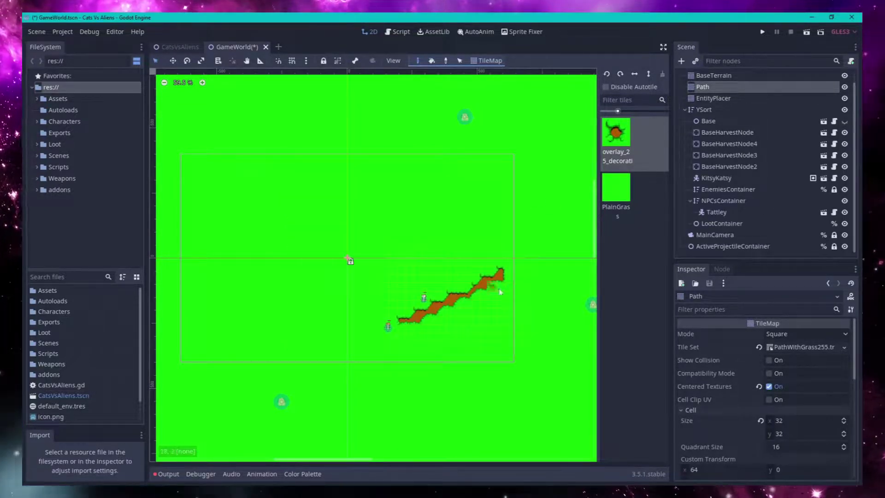
{"action": "left_click", "coordinate": [684, 110]}
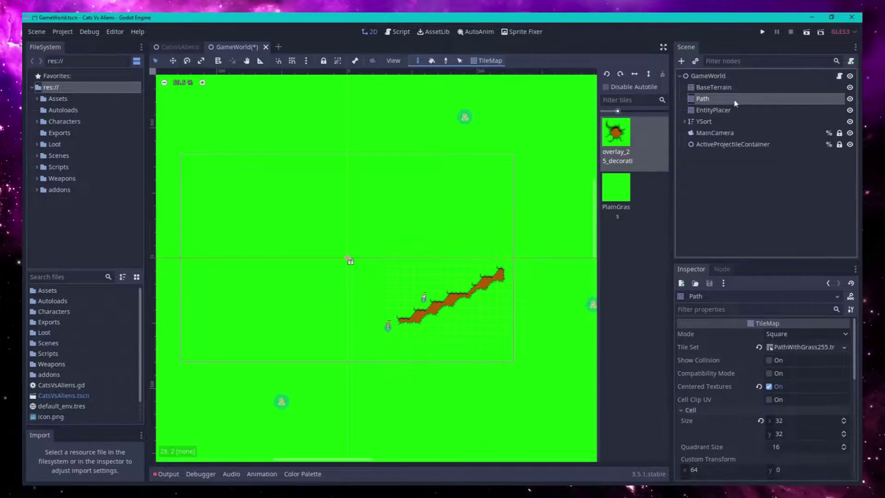
Extend the dirt path on the Path layer into a large loop and join a short branch to its northern side.
{"action": "left_click", "coordinate": [711, 97]}
{"action": "mouse_move", "coordinate": [584, 278]}
{"action": "left_mouse_down"}
{"action": "mouse_move", "coordinate": [484, 289]}
{"action": "mouse_move", "coordinate": [414, 323]}
{"action": "mouse_move", "coordinate": [539, 282]}
{"action": "mouse_move", "coordinate": [511, 296]}
{"action": "mouse_move", "coordinate": [456, 263]}
{"action": "mouse_move", "coordinate": [346, 298]}
{"action": "left_mouse_up"}
{"action": "scroll", "coordinate": [324, 222], "scroll_direction": "up", "scroll_amount": 9}
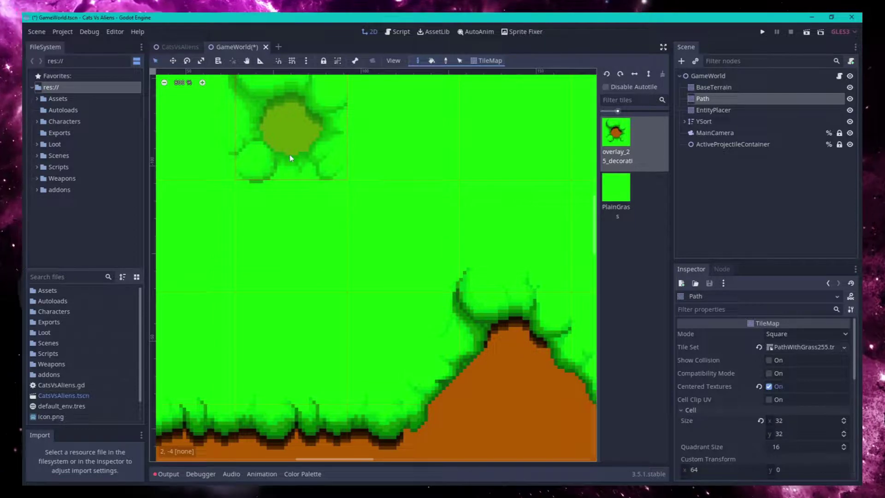
{"action": "left_click", "coordinate": [289, 155]}
{"action": "left_click", "coordinate": [406, 143]}
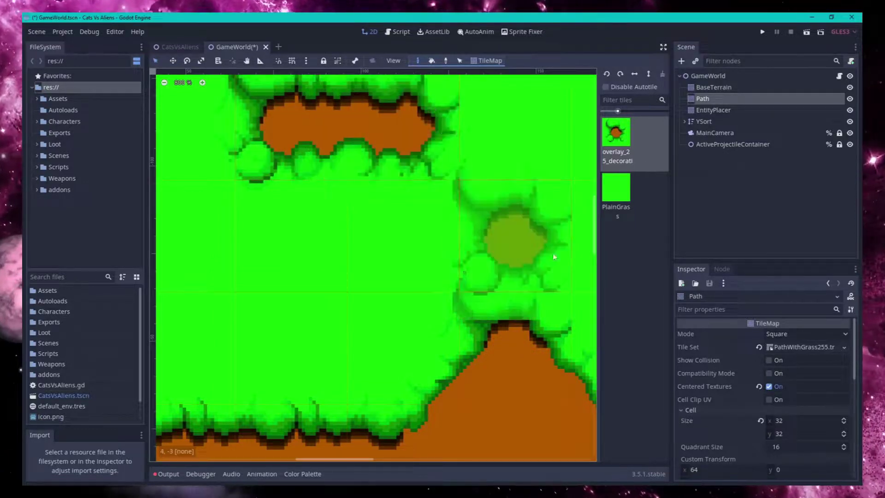
{"action": "scroll", "coordinate": [399, 207], "scroll_direction": "down", "scroll_amount": 3}
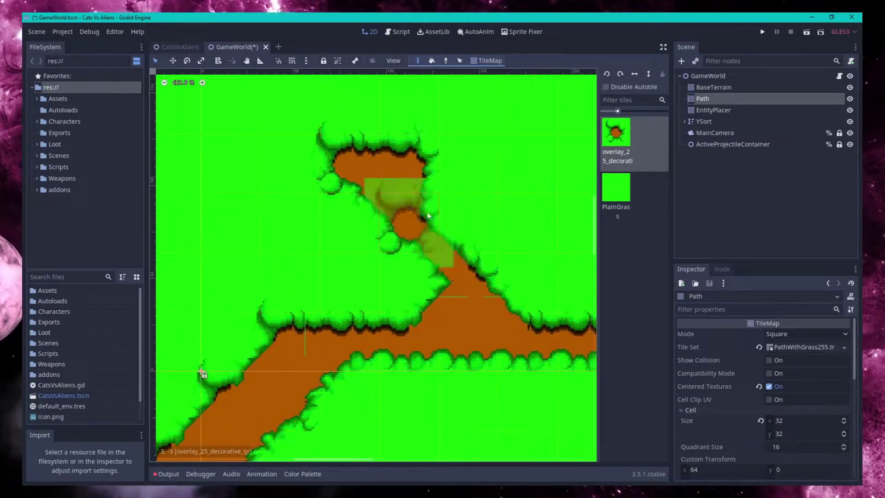
{"action": "left_click", "coordinate": [427, 216]}
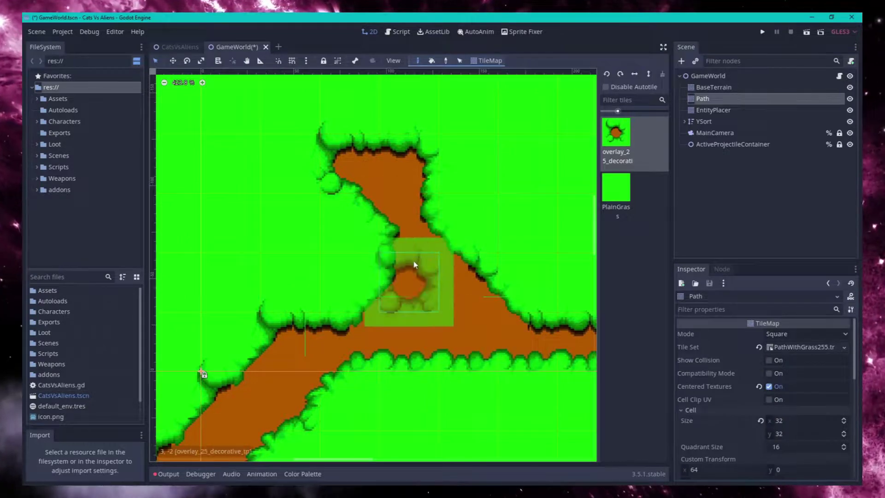
Fill the pointed eastern tip of the loop's inner grass and widen the dirt path along the loop's northern side.
{"action": "scroll", "coordinate": [437, 329], "scroll_direction": "down", "scroll_amount": 4}
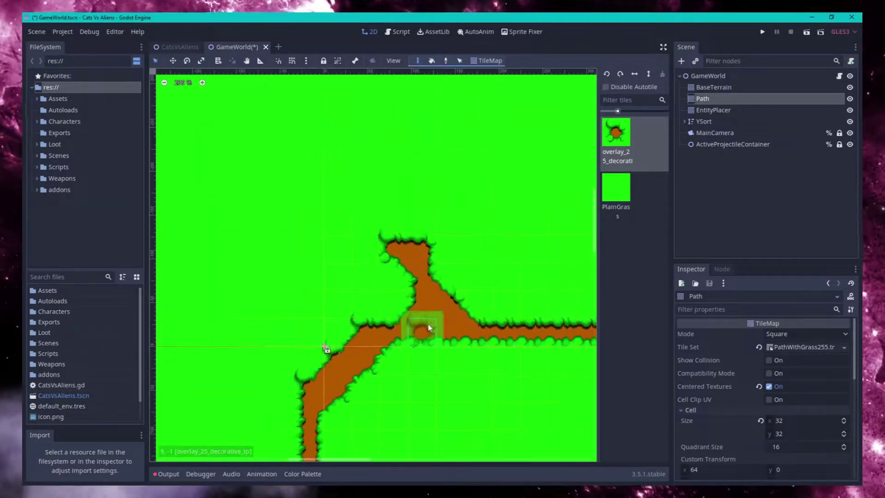
{"action": "scroll", "coordinate": [599, 270], "scroll_direction": "down", "scroll_amount": 5}
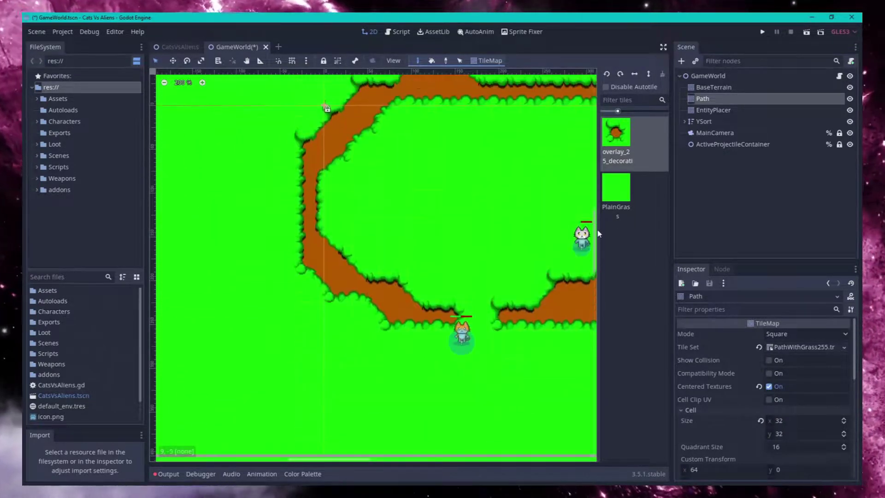
{"action": "scroll", "coordinate": [598, 226], "scroll_direction": "up", "scroll_amount": 4}
{"action": "scroll", "coordinate": [600, 222], "scroll_direction": "down", "scroll_amount": 3}
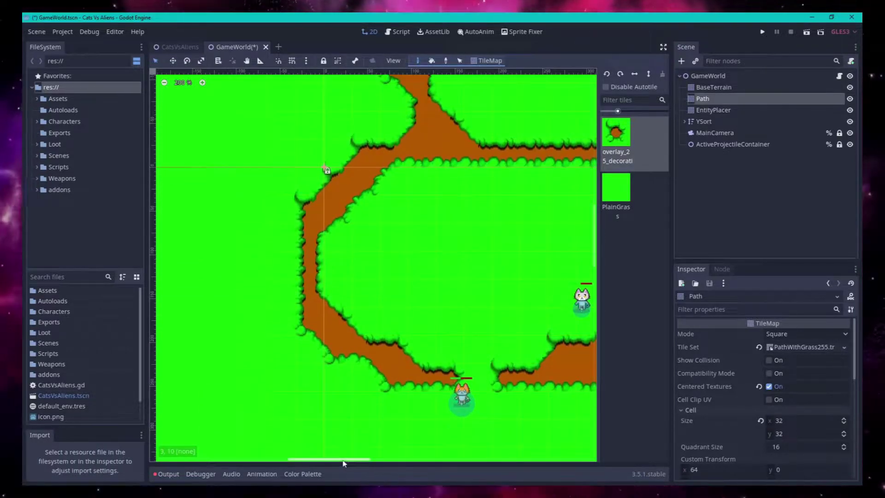
{"action": "scroll", "coordinate": [343, 463], "scroll_direction": "right", "scroll_amount": 3}
{"action": "scroll", "coordinate": [392, 299], "scroll_direction": "down", "scroll_amount": 2}
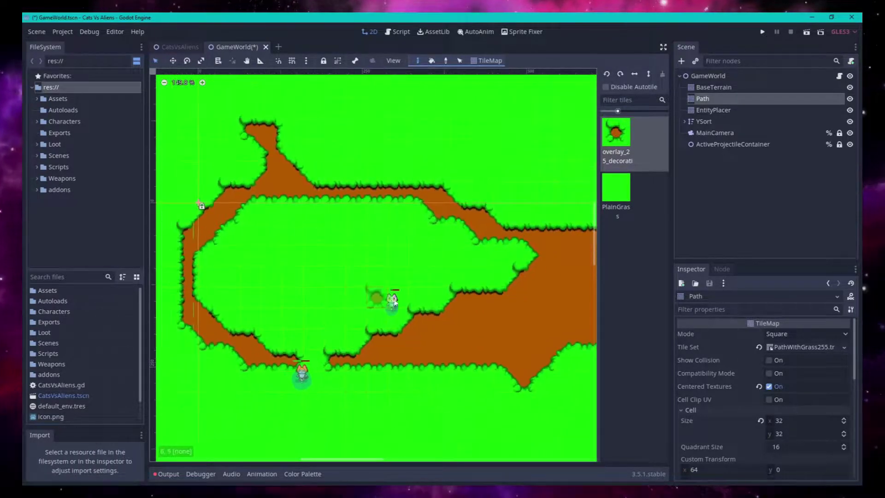
{"action": "left_click", "coordinate": [537, 255]}
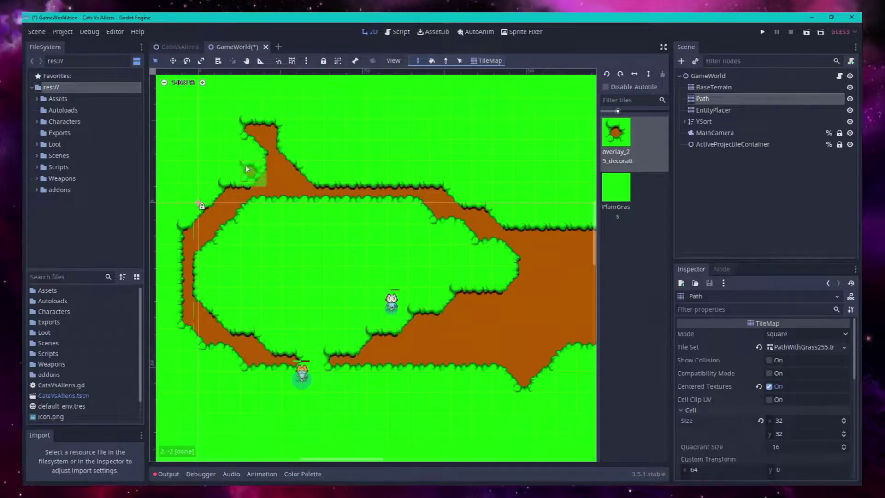
{"action": "mouse_move", "coordinate": [242, 159]}
{"action": "left_mouse_down"}
{"action": "mouse_move", "coordinate": [246, 178]}
{"action": "mouse_move", "coordinate": [285, 174]}
{"action": "mouse_move", "coordinate": [311, 186]}
{"action": "mouse_move", "coordinate": [416, 183]}
{"action": "mouse_move", "coordinate": [302, 175]}
{"action": "mouse_move", "coordinate": [442, 178]}
{"action": "mouse_move", "coordinate": [425, 176]}
{"action": "mouse_move", "coordinate": [521, 228]}
{"action": "left_mouse_up"}
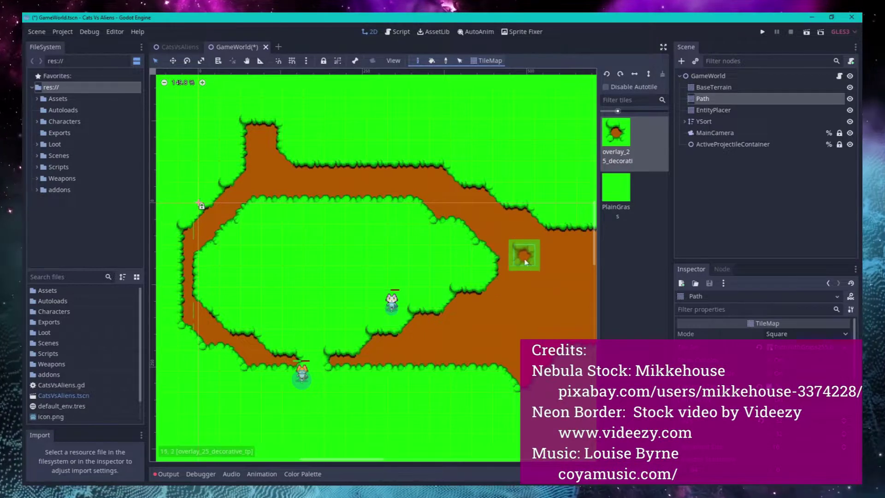
Widen the loop's dirt path along its inner eastern edge and western side, closing the gap in the south.
{"action": "left_click_drag", "start_coordinate": [504, 253], "coordinate": [484, 231]}
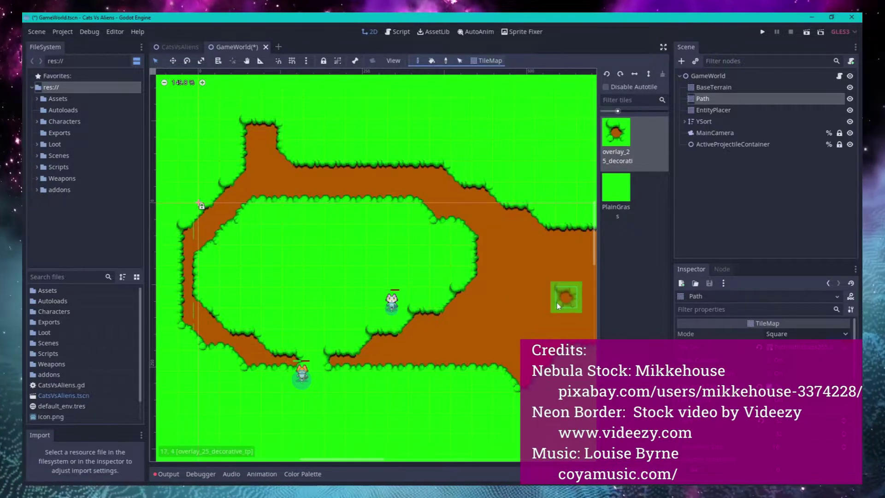
{"action": "left_click", "coordinate": [467, 236]}
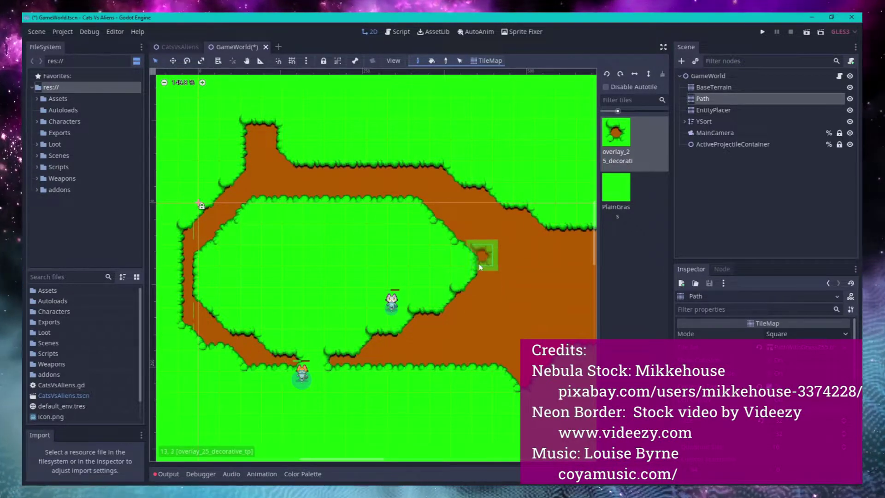
{"action": "left_click", "coordinate": [464, 280]}
{"action": "left_click_drag", "start_coordinate": [464, 283], "coordinate": [521, 315]}
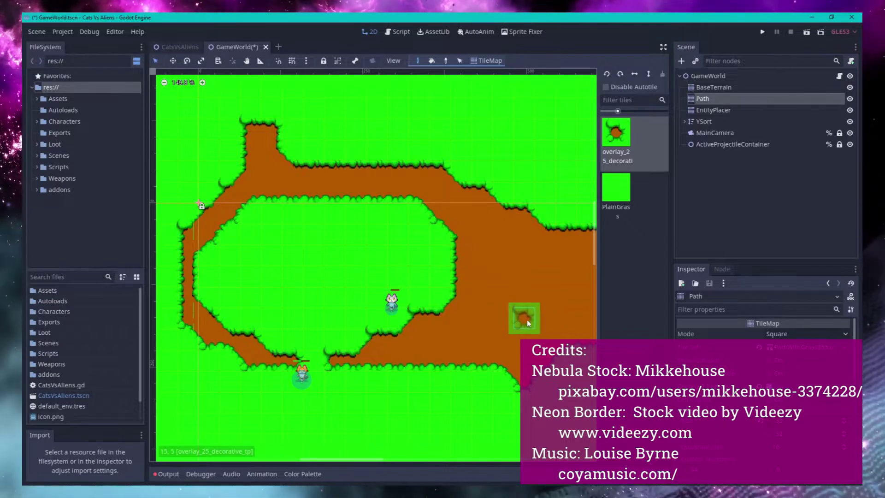
{"action": "scroll", "coordinate": [527, 320], "scroll_direction": "down", "scroll_amount": 2}
{"action": "mouse_move", "coordinate": [496, 368]}
{"action": "left_mouse_down"}
{"action": "mouse_move", "coordinate": [305, 369]}
{"action": "mouse_move", "coordinate": [348, 365]}
{"action": "mouse_move", "coordinate": [310, 365]}
{"action": "mouse_move", "coordinate": [304, 376]}
{"action": "mouse_move", "coordinate": [266, 370]}
{"action": "mouse_move", "coordinate": [262, 355]}
{"action": "mouse_move", "coordinate": [278, 364]}
{"action": "mouse_move", "coordinate": [250, 355]}
{"action": "mouse_move", "coordinate": [236, 333]}
{"action": "mouse_move", "coordinate": [239, 371]}
{"action": "mouse_move", "coordinate": [310, 397]}
{"action": "mouse_move", "coordinate": [275, 372]}
{"action": "mouse_move", "coordinate": [241, 387]}
{"action": "mouse_move", "coordinate": [218, 339]}
{"action": "mouse_move", "coordinate": [214, 279]}
{"action": "mouse_move", "coordinate": [217, 373]}
{"action": "mouse_move", "coordinate": [303, 372]}
{"action": "mouse_move", "coordinate": [218, 299]}
{"action": "mouse_move", "coordinate": [215, 283]}
{"action": "mouse_move", "coordinate": [270, 198]}
{"action": "left_mouse_up"}
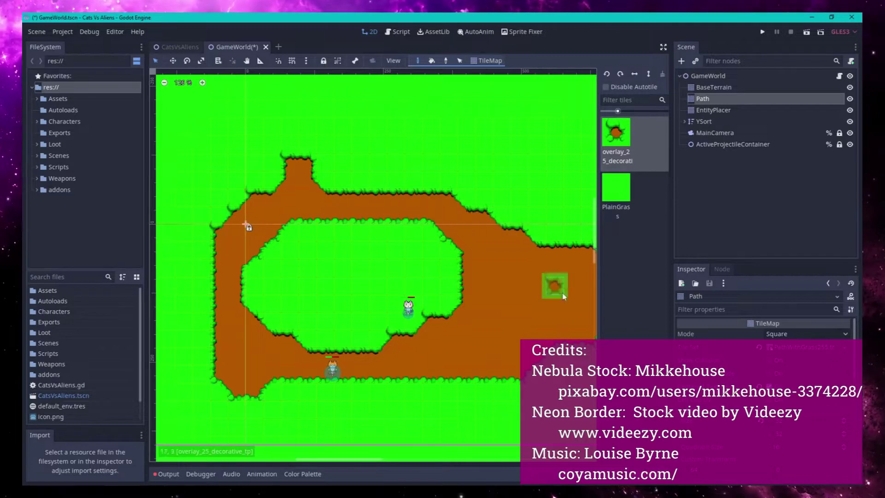